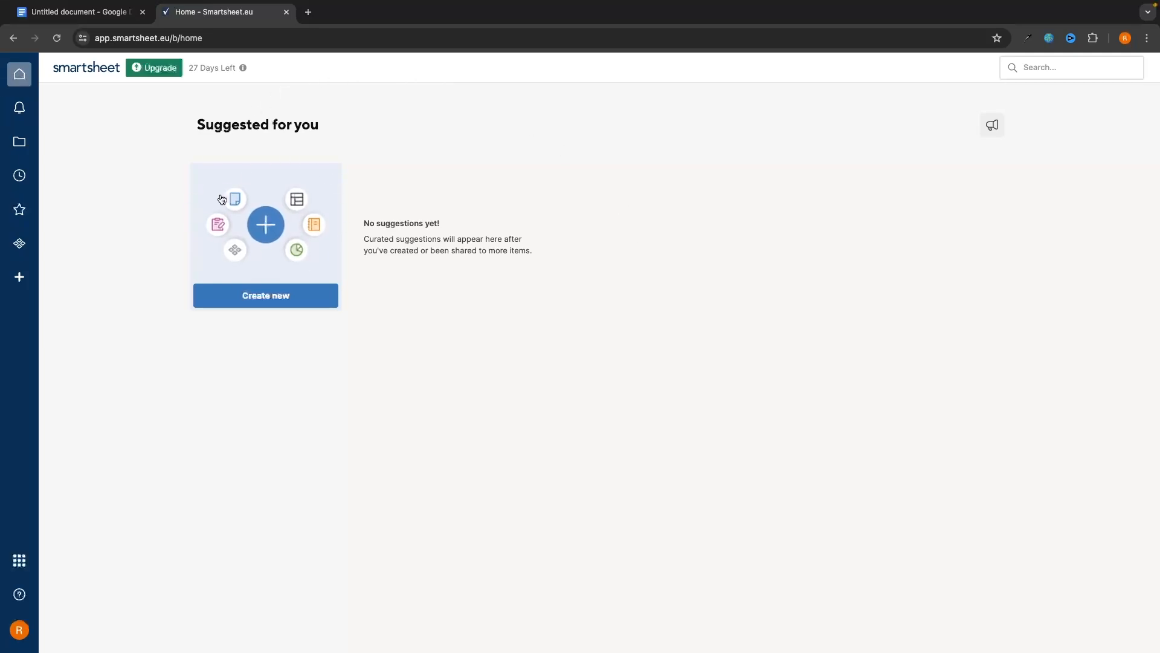
Create a new form named "Employee Satisfaction Survey".
click(244, 300)
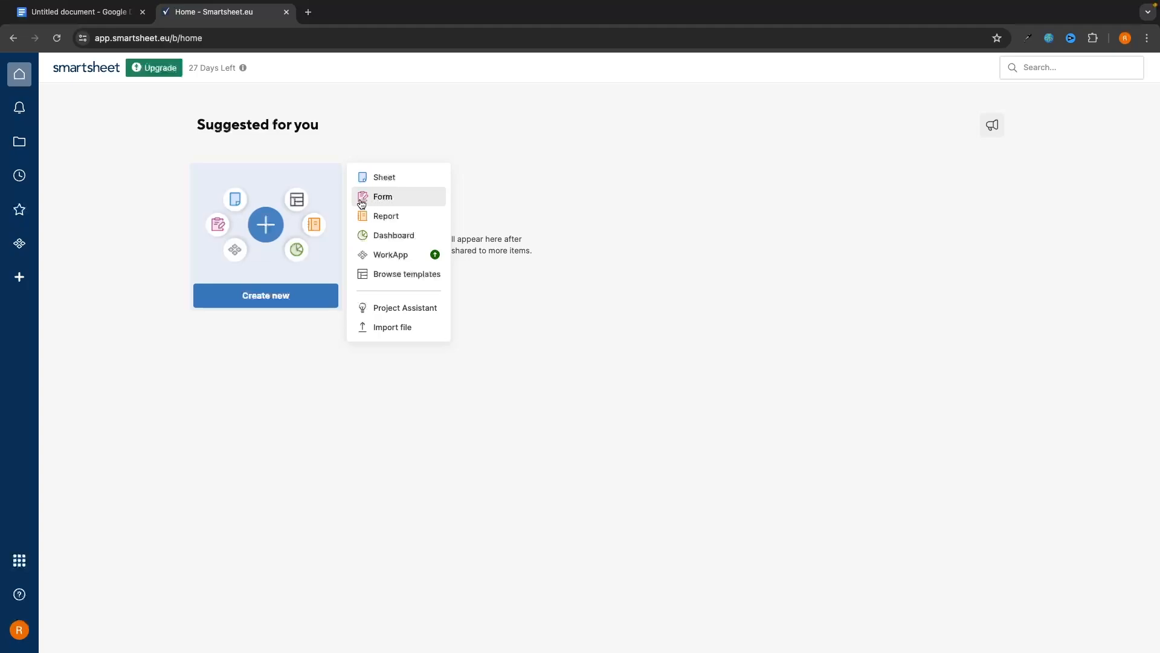
click(393, 202)
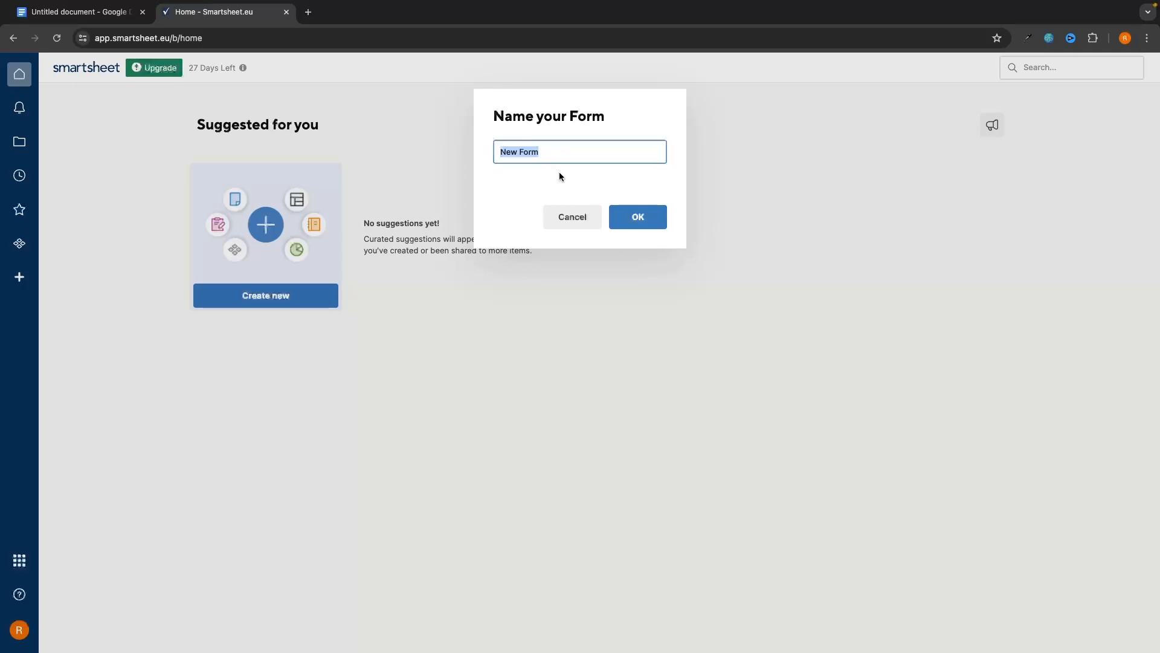
triple_click(578, 152)
text(Employee Satisfaction Survey)
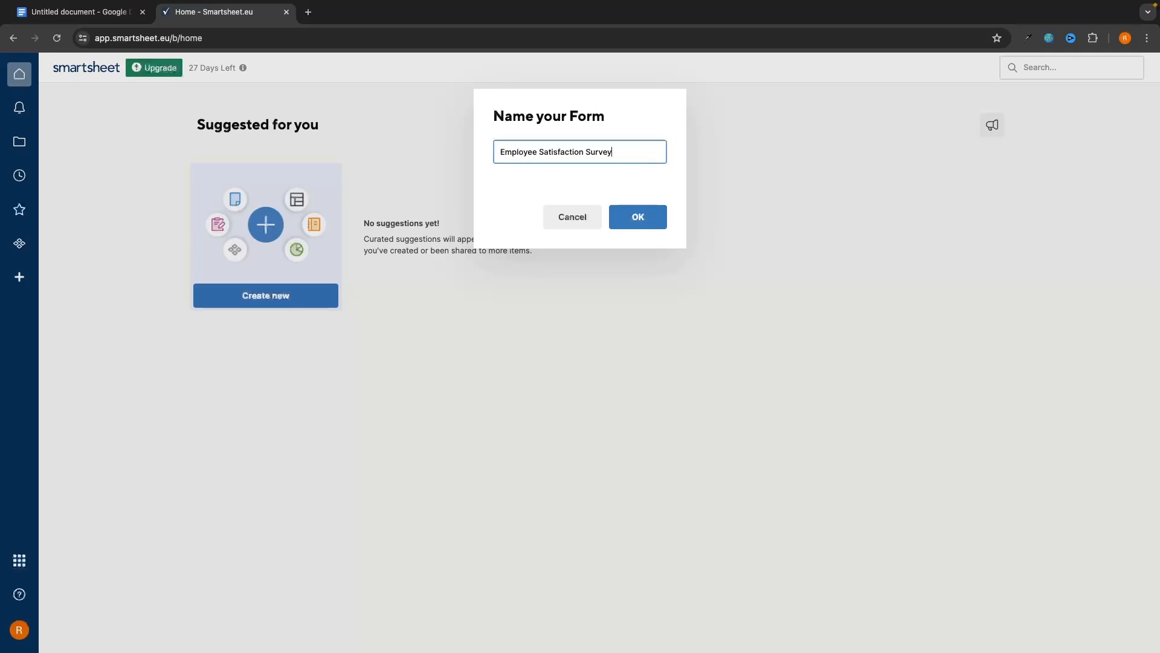
click(656, 220)
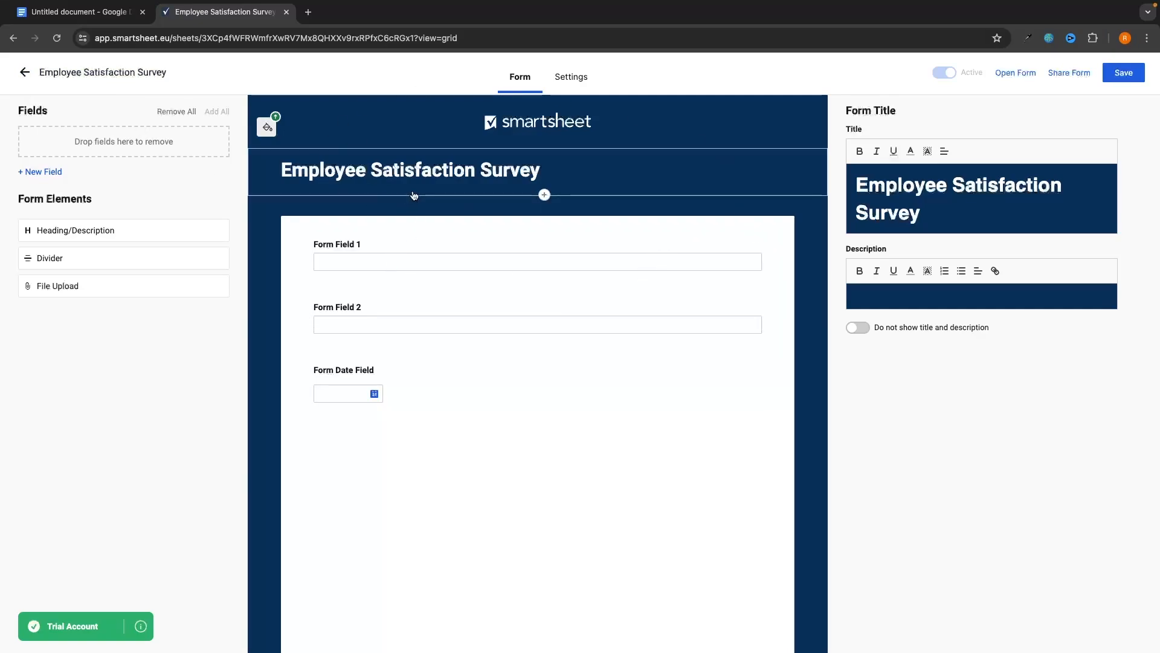
Save the new form and return to its underlying sheet.
click(25, 73)
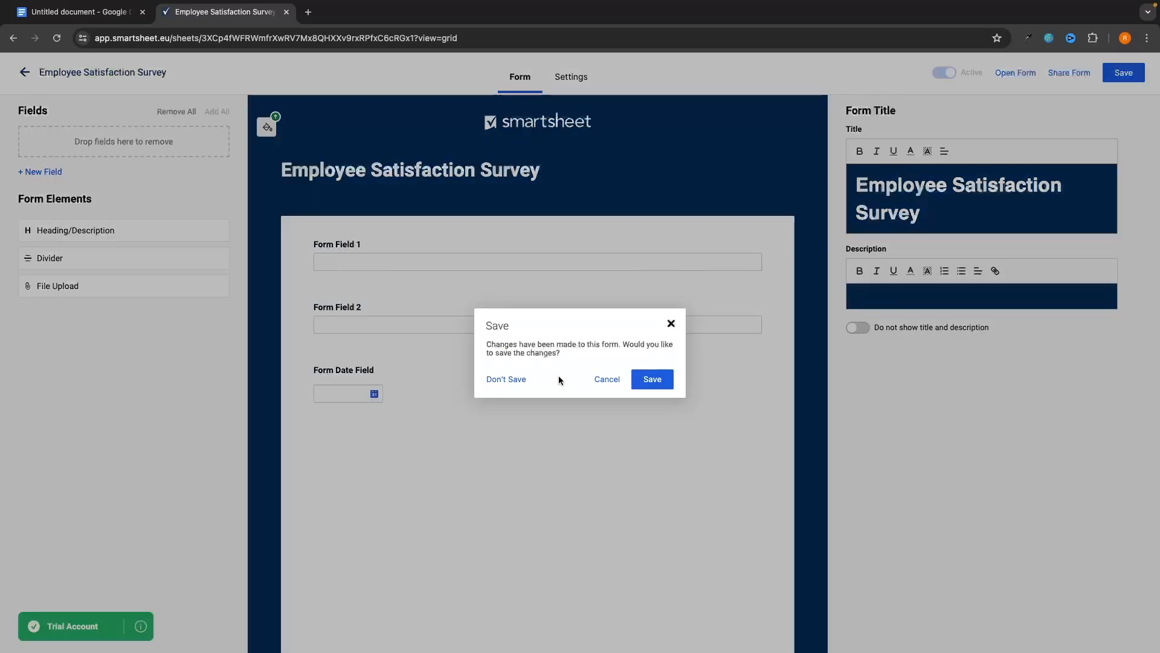
click(650, 381)
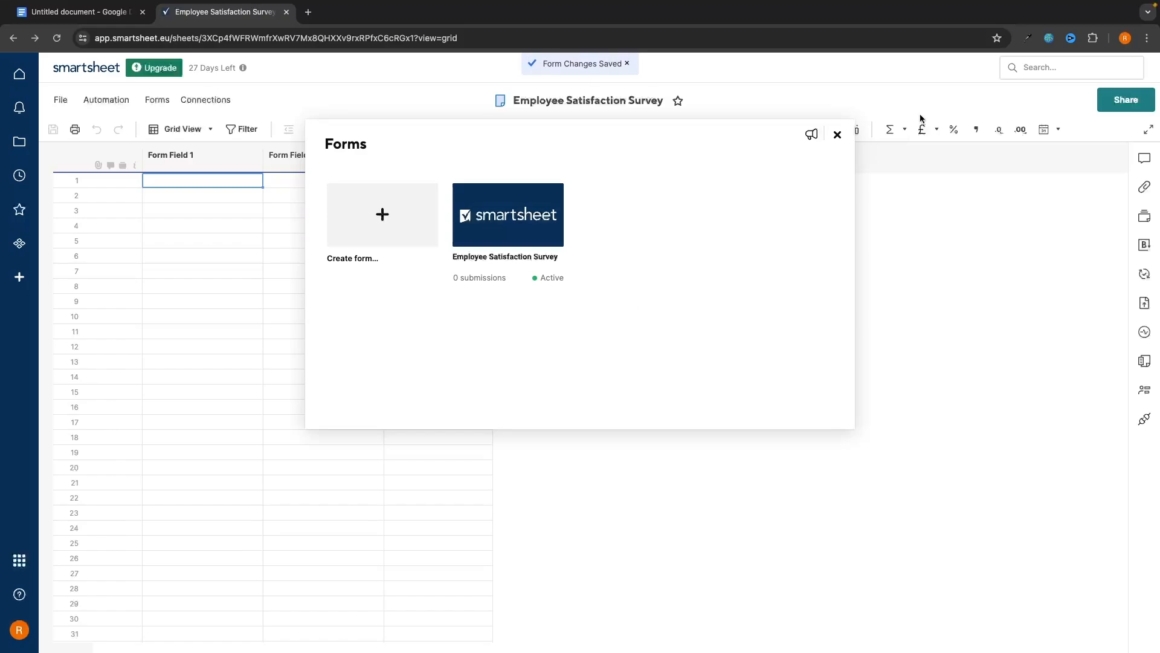
click(837, 136)
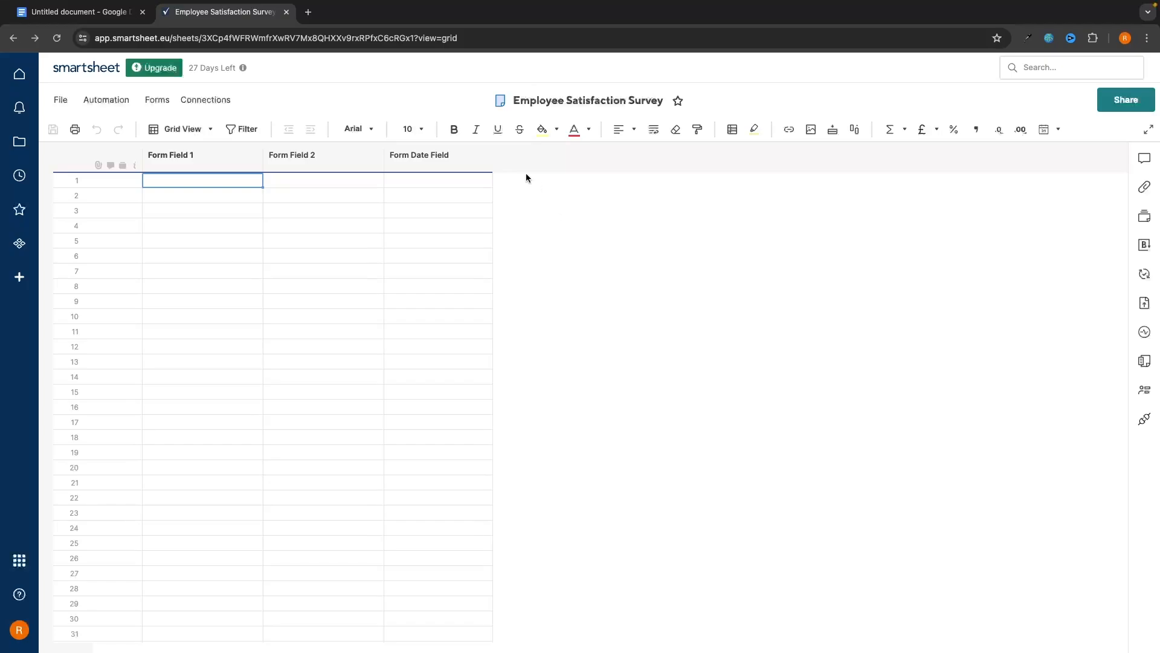
click(160, 100)
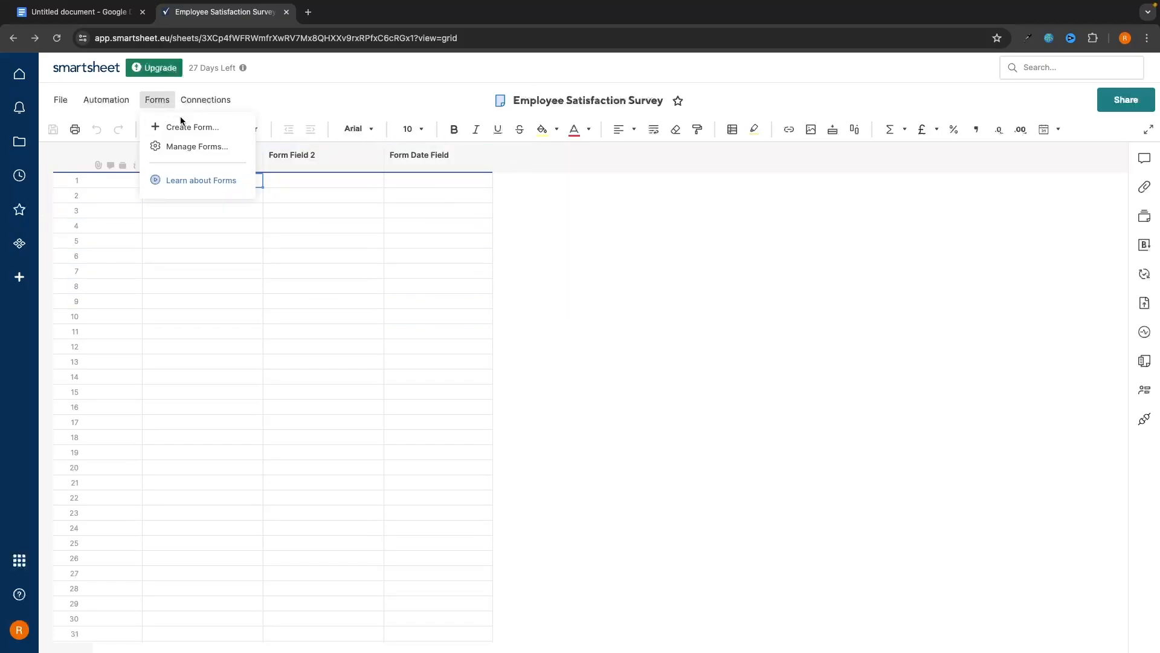
click(182, 151)
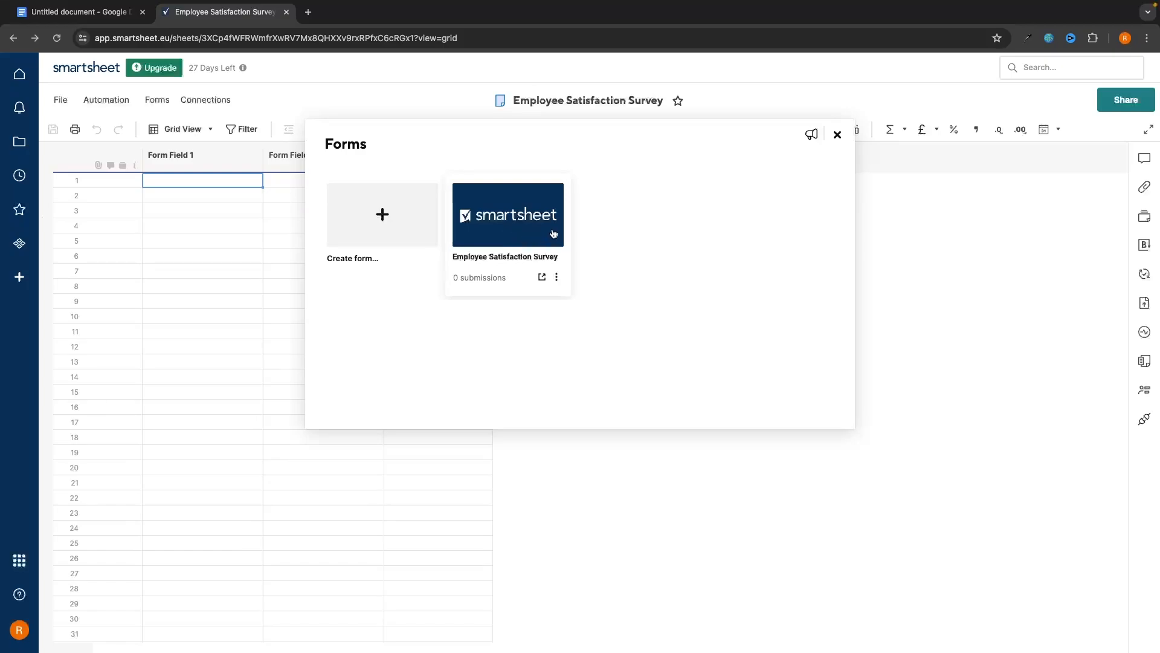
click(481, 219)
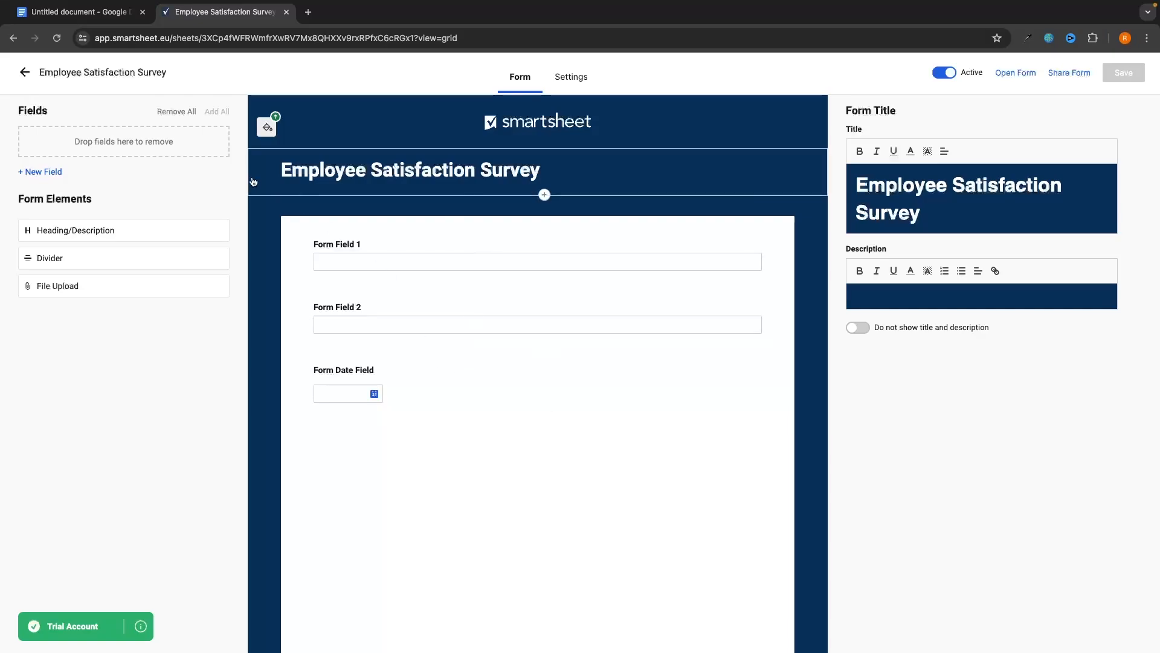
click(25, 72)
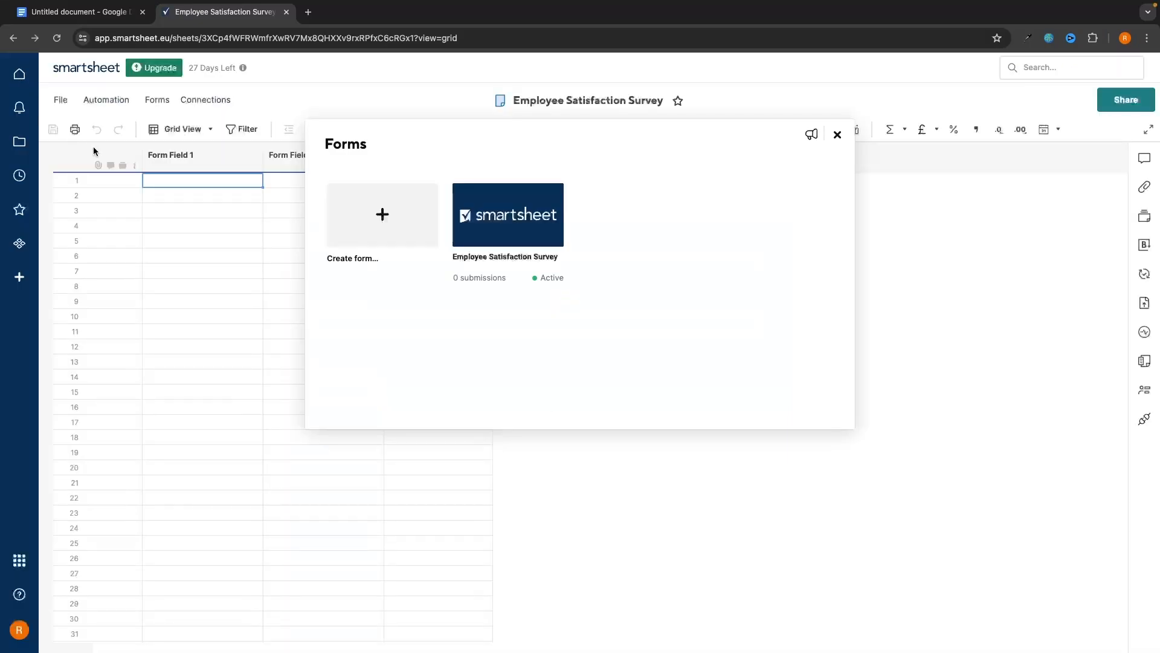
click(837, 134)
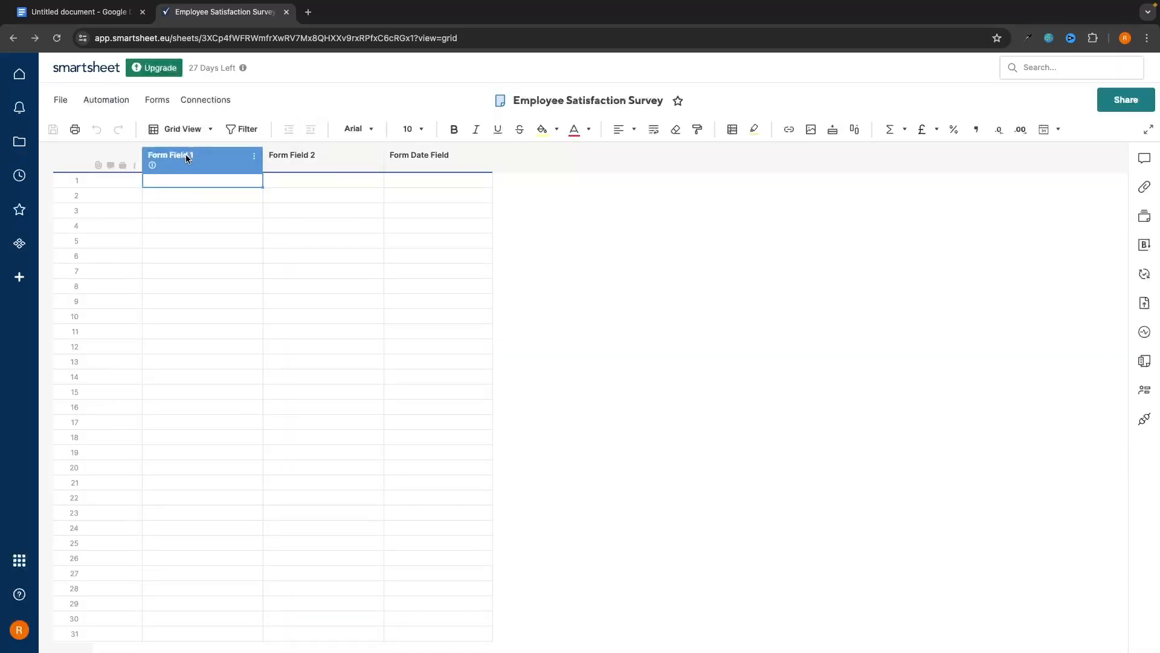
click(173, 105)
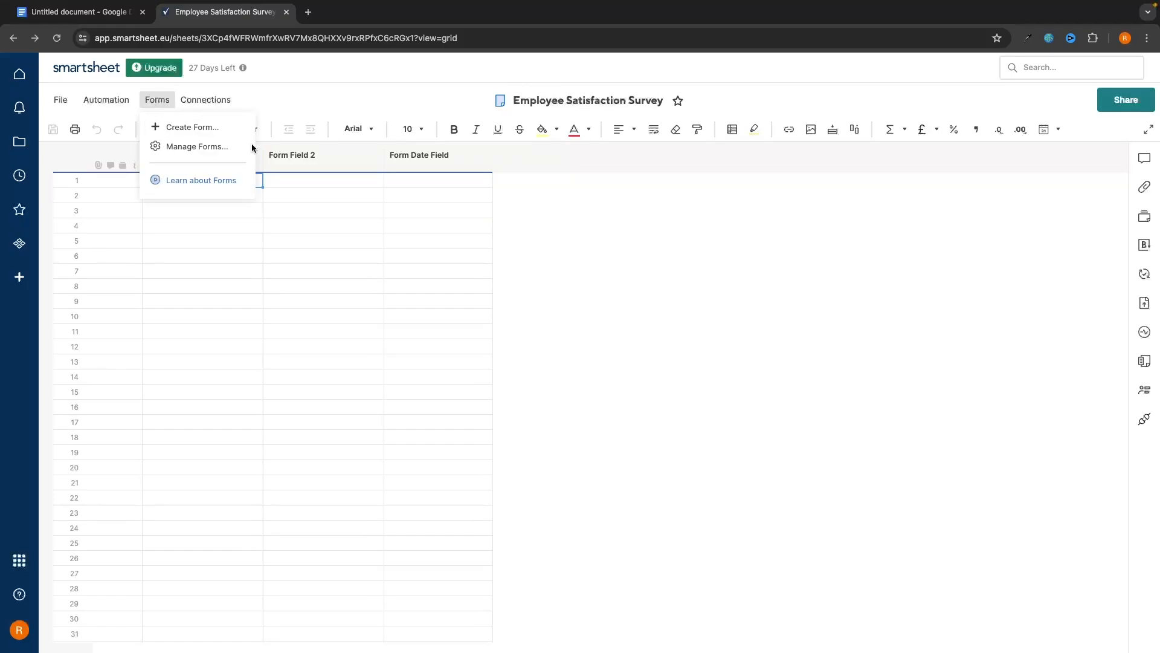
click(212, 146)
click(506, 235)
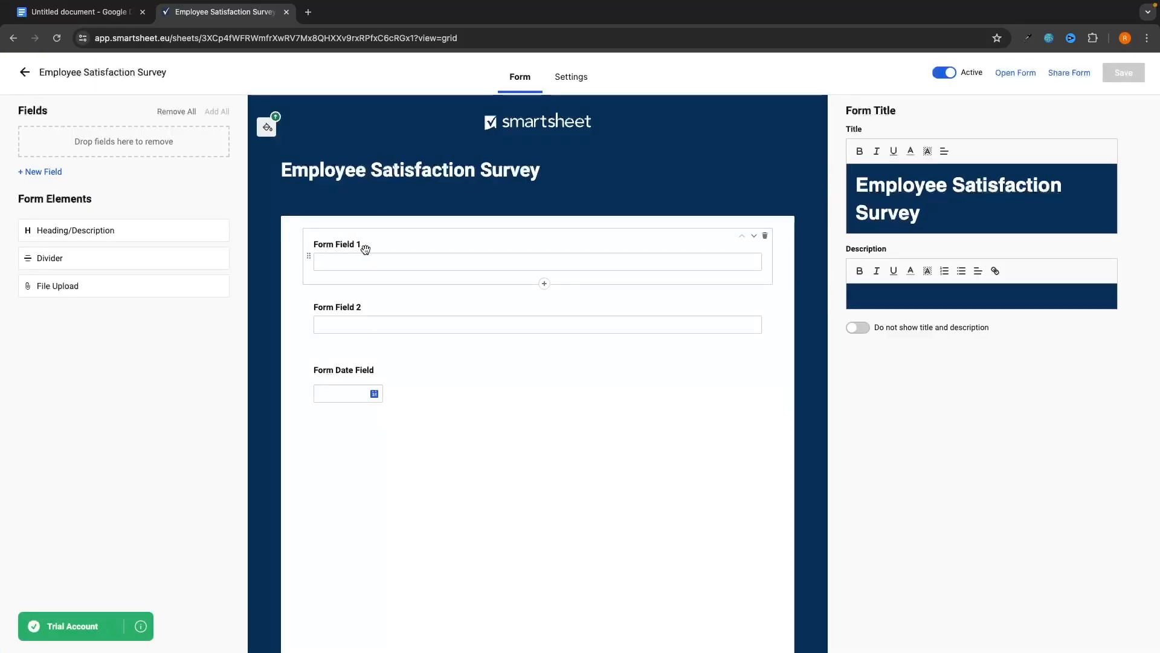
click(25, 72)
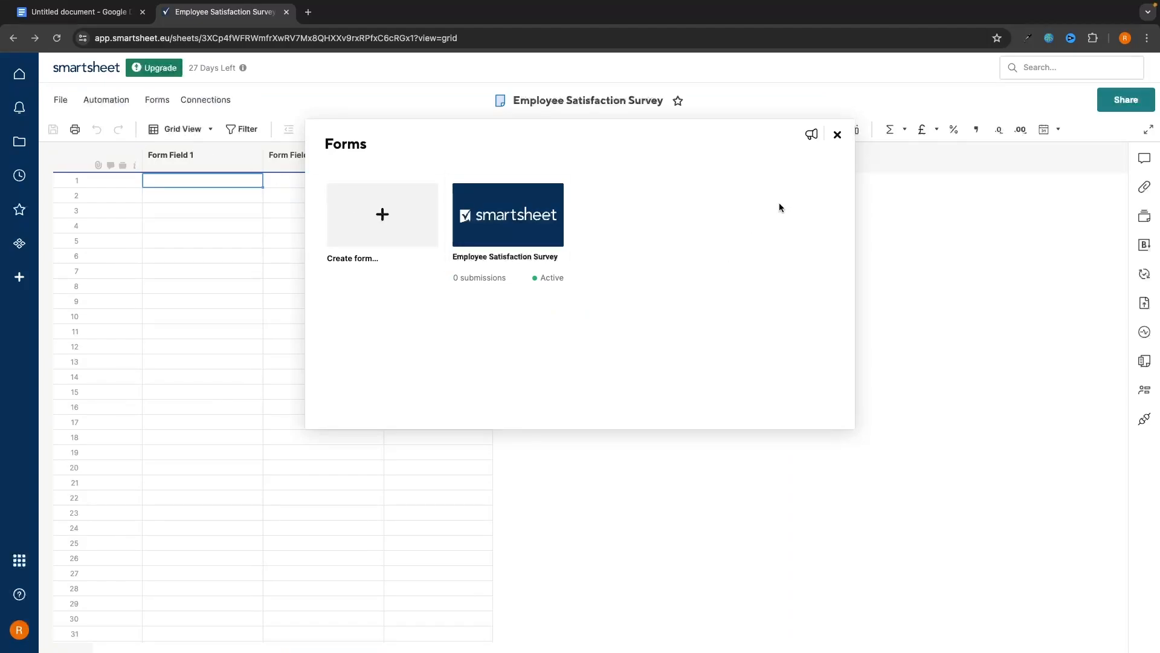
click(840, 136)
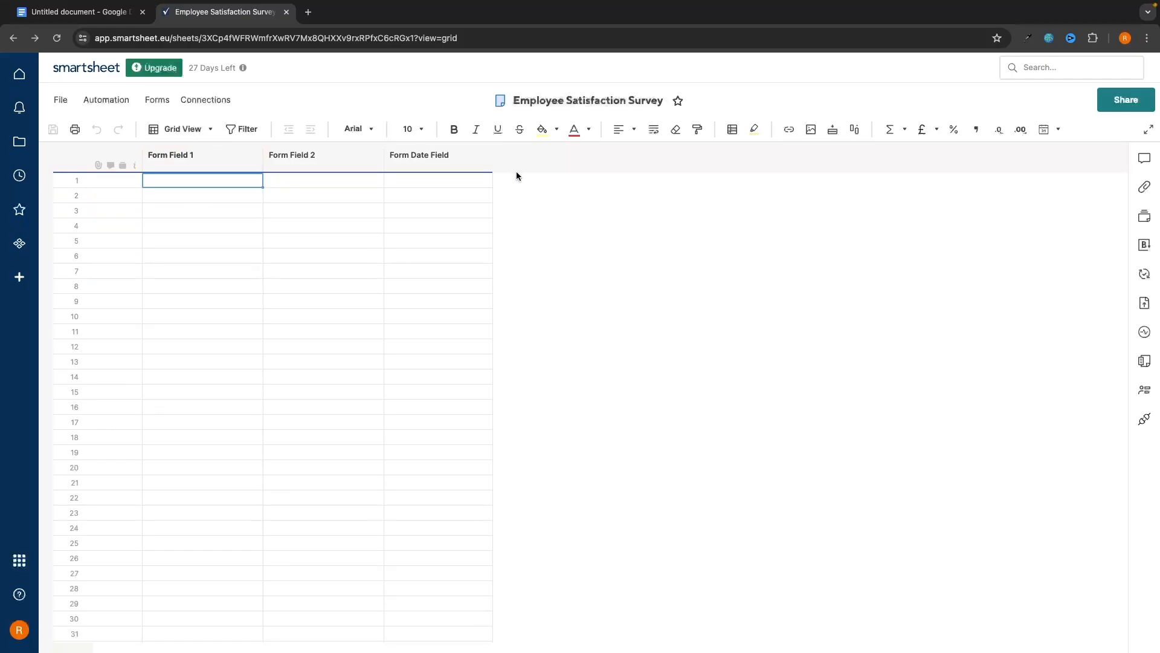
Open the Employee Satisfaction Survey form for editing from the sheet's form manager.
click(152, 104)
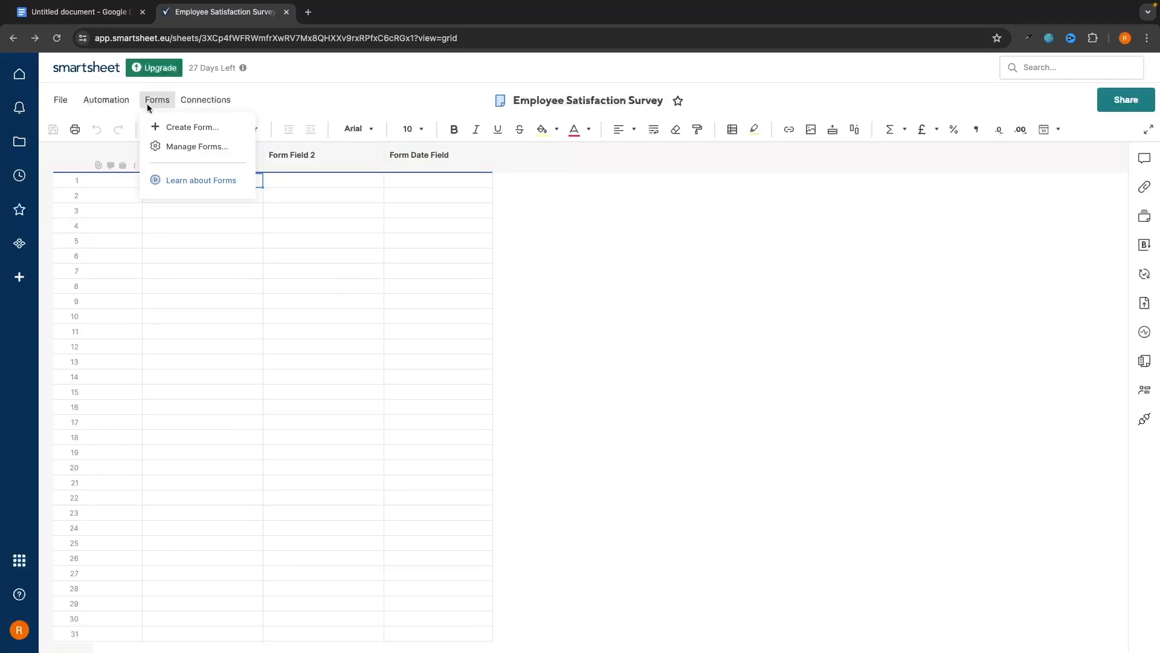
click(182, 145)
click(512, 231)
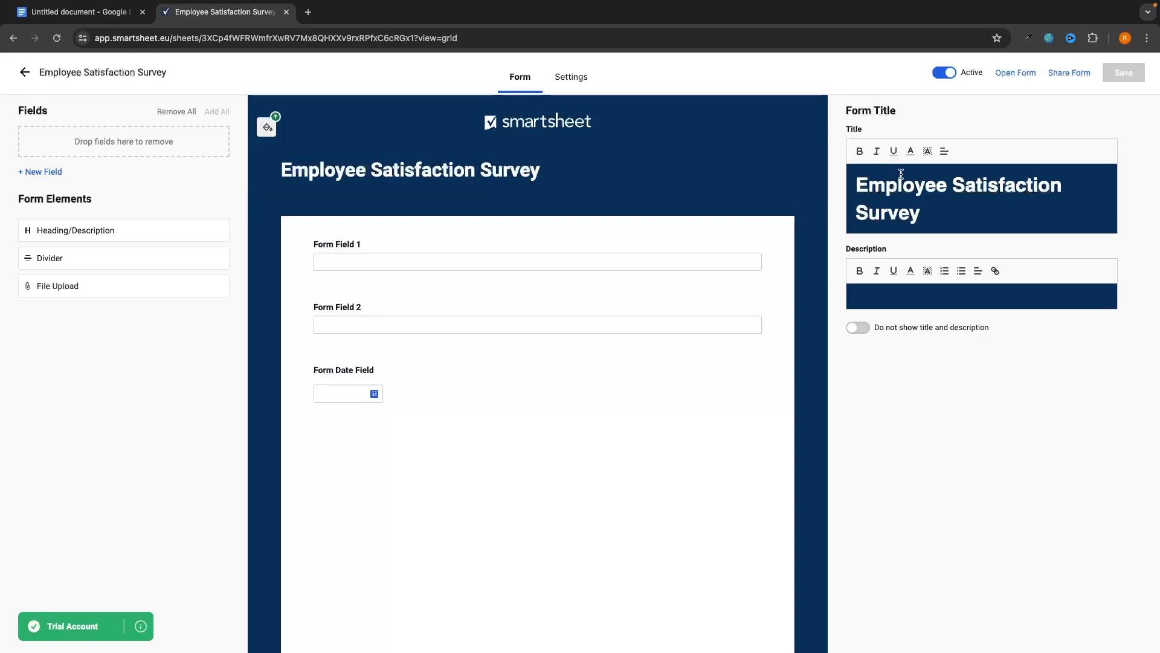
Enter description "An employee survey to see how satisfied you are with your job and if there is anything that we can do to improve as a company".
click(924, 291)
text(An employee survey to see how satisfied you are with your job and if there is anything that we can do to improve as a company)
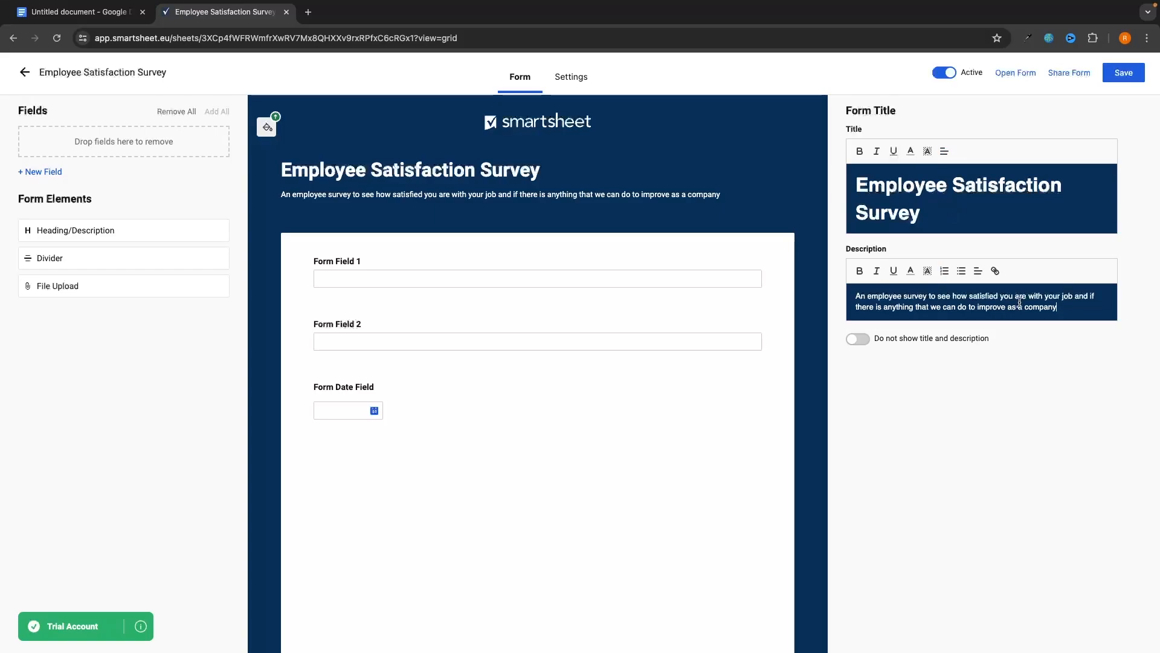
Italicize the entire form description and underline the form title "Employee Satisfaction Survey".
drag(855, 296, 1094, 331)
click(859, 272)
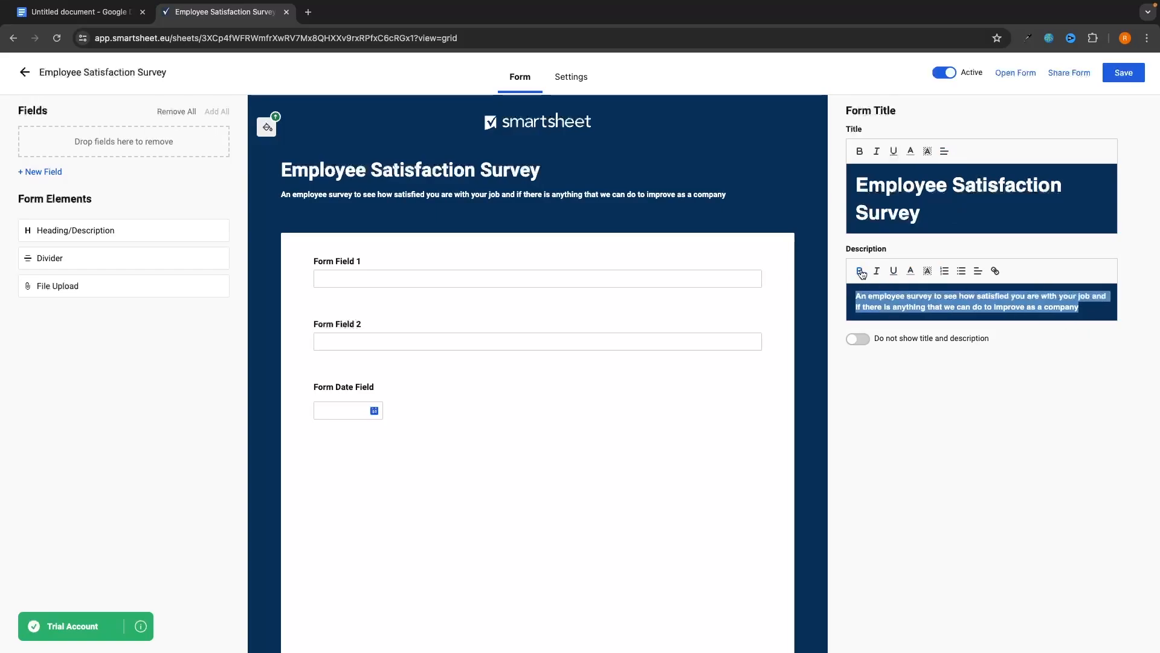
click(859, 271)
click(877, 273)
click(879, 275)
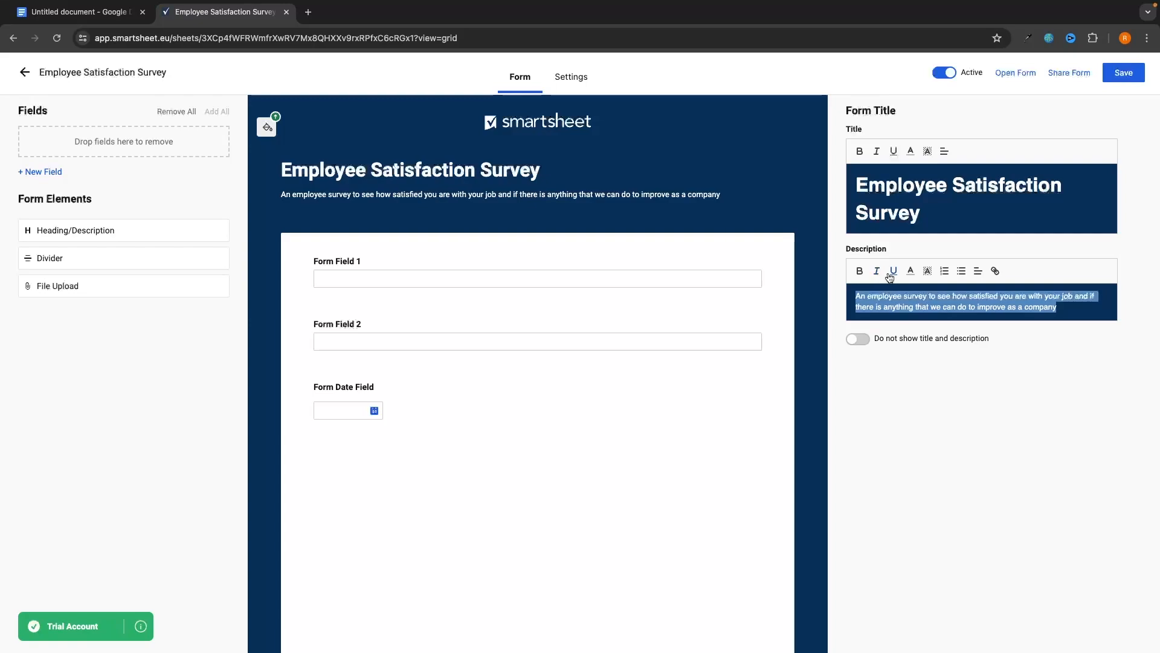
click(881, 272)
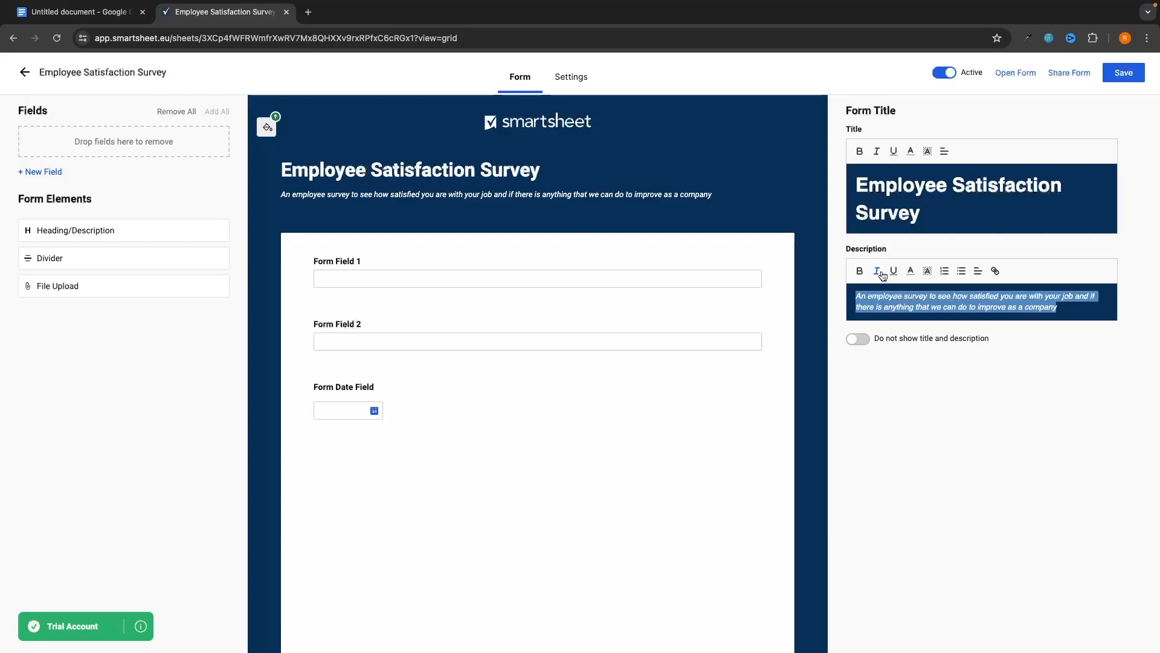
drag(934, 215, 846, 162)
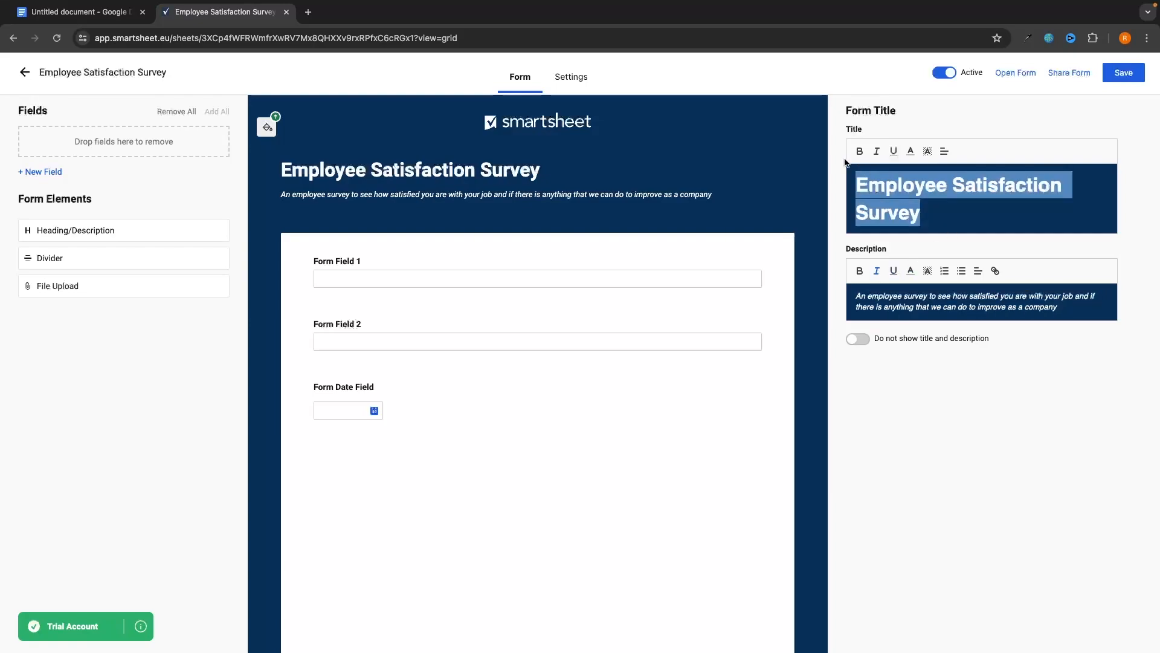
click(894, 152)
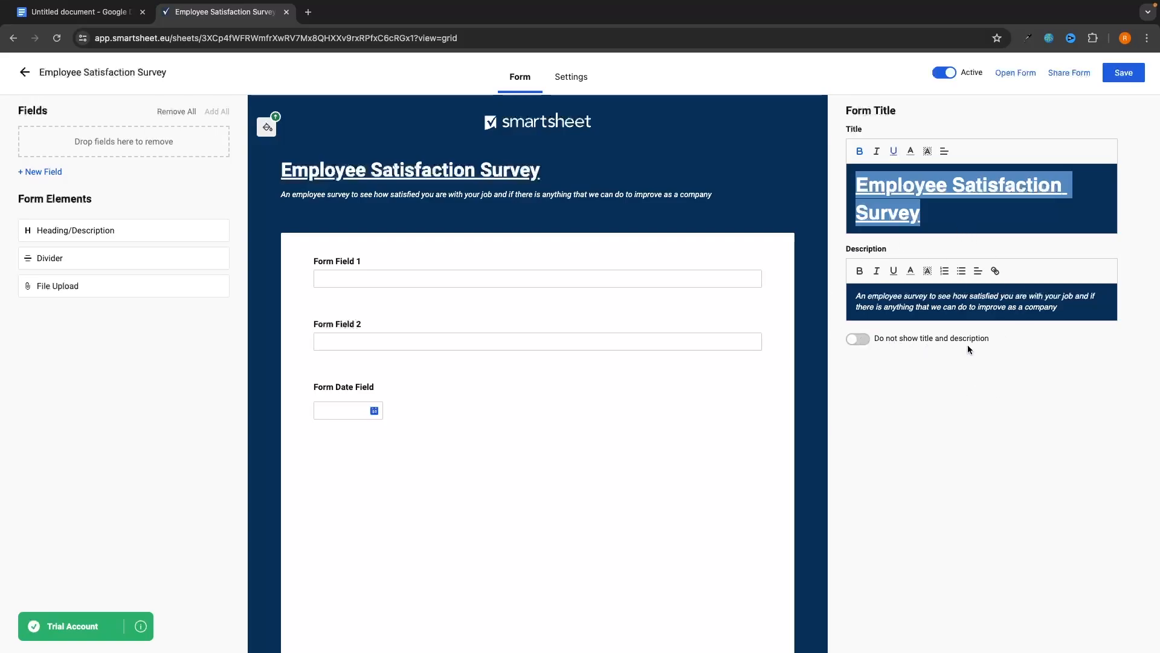
Hide the form's title and description, and open the saved form in a new tab to preview it.
click(910, 340)
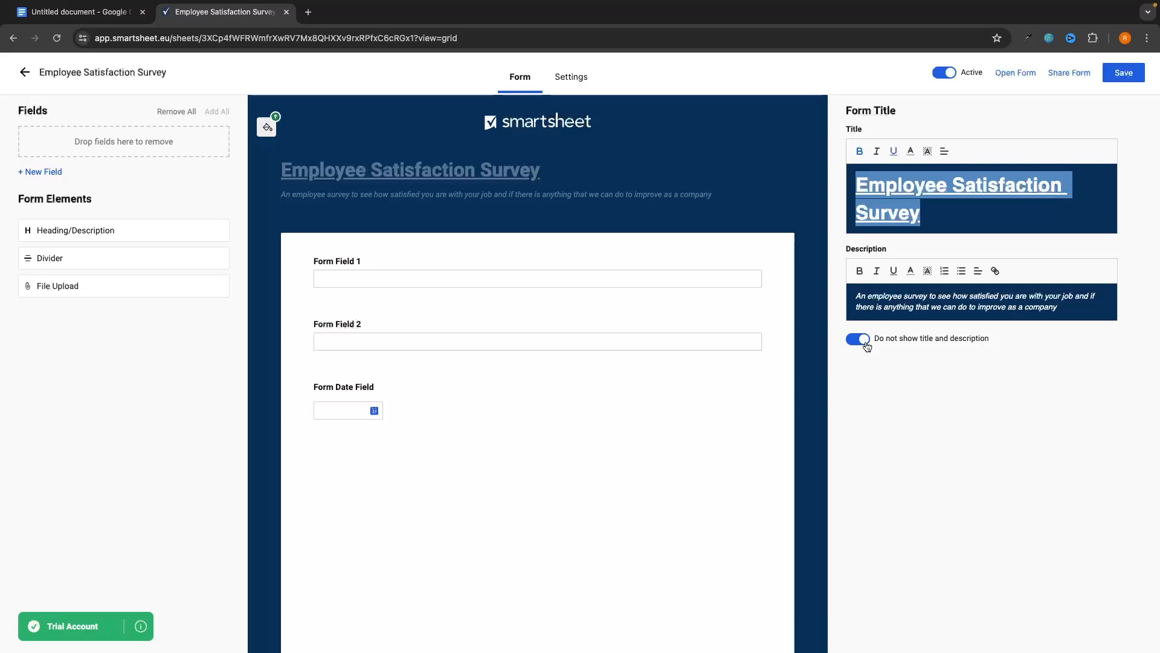
click(865, 342)
click(969, 340)
click(1125, 75)
click(1013, 72)
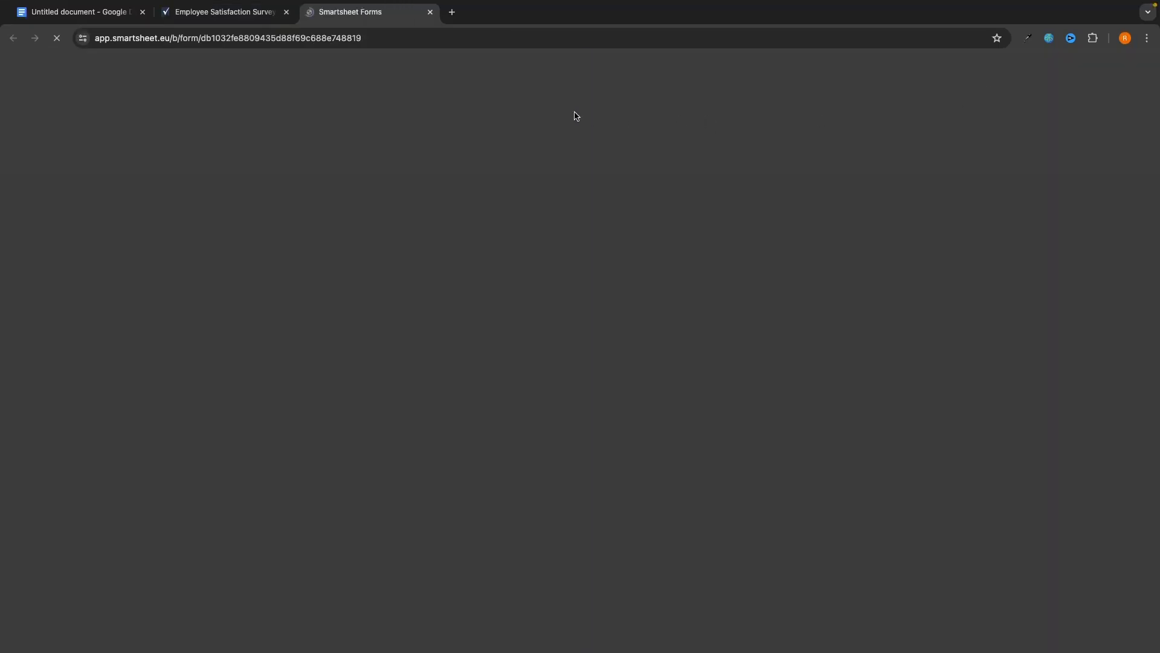
click(248, 13)
Show the title and description on the form again and save the form.
click(877, 338)
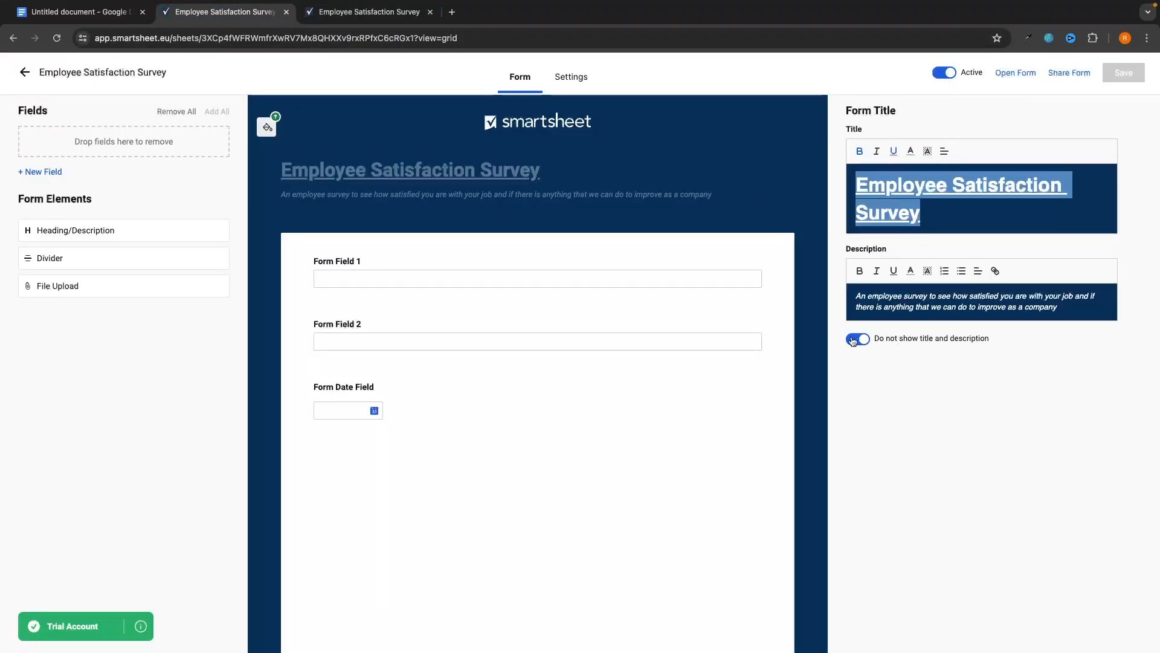
click(1123, 73)
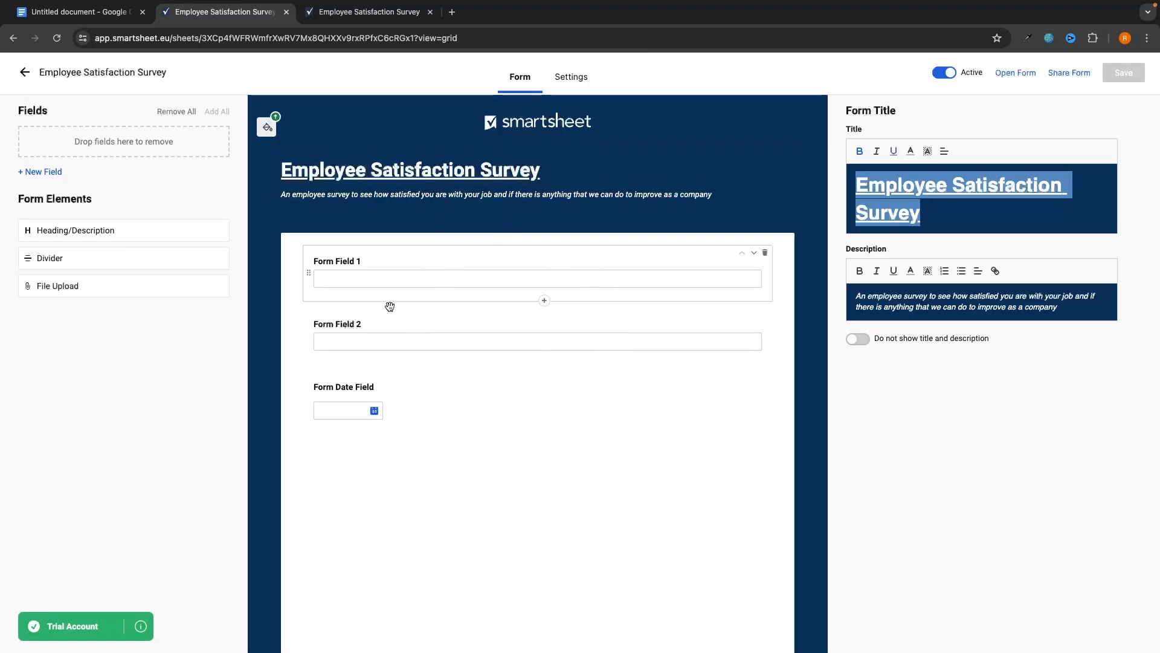
click(332, 189)
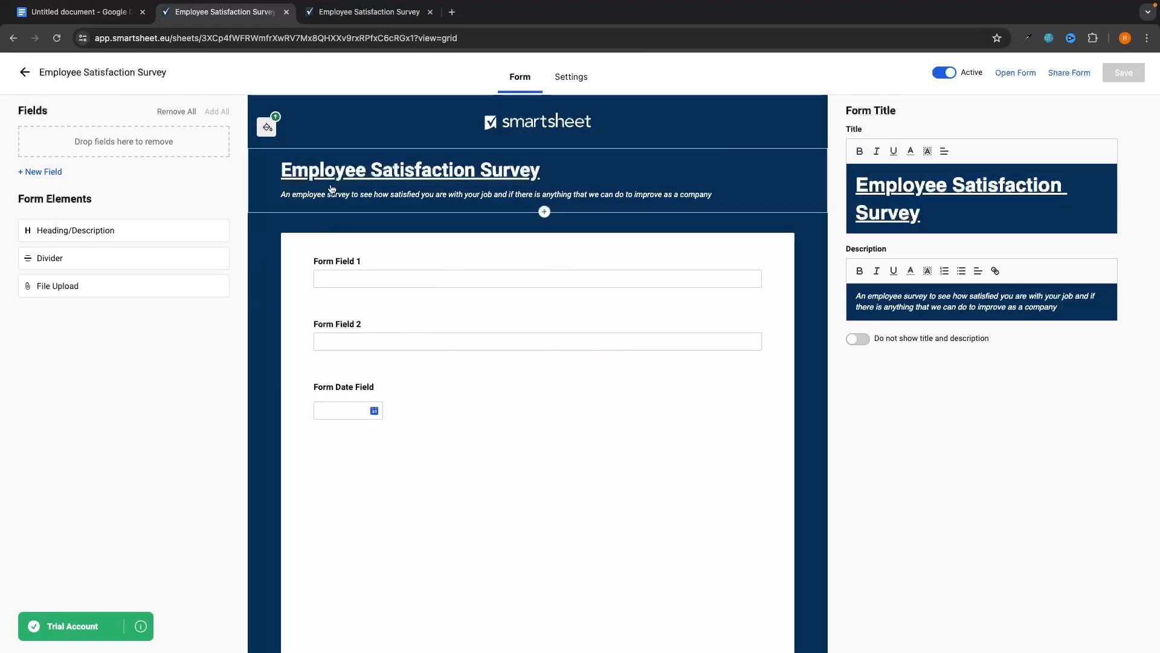
Rename the first form field to "Name" and set its label to "Name".
click(358, 264)
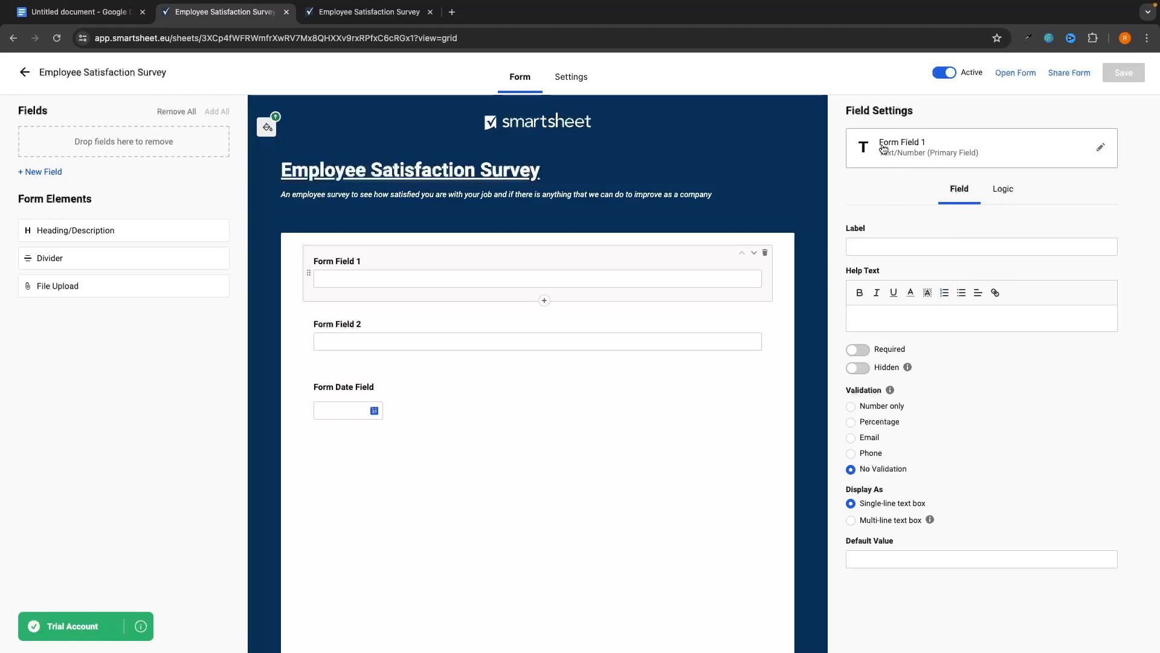
click(1100, 150)
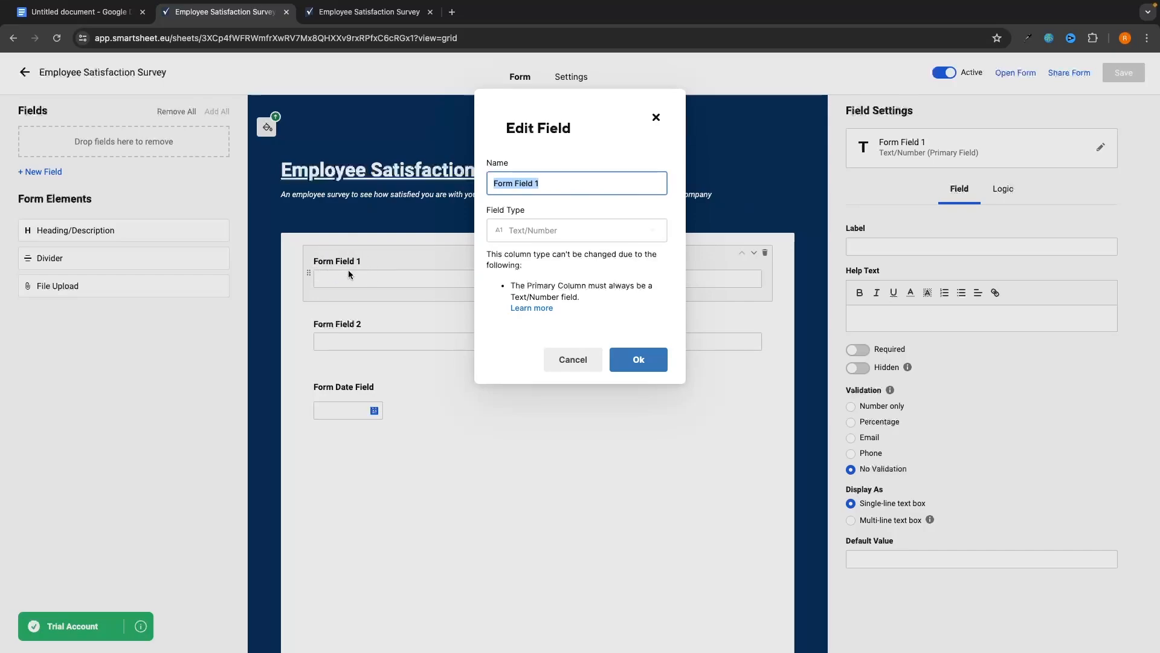
text(Name)
click(638, 359)
click(888, 244)
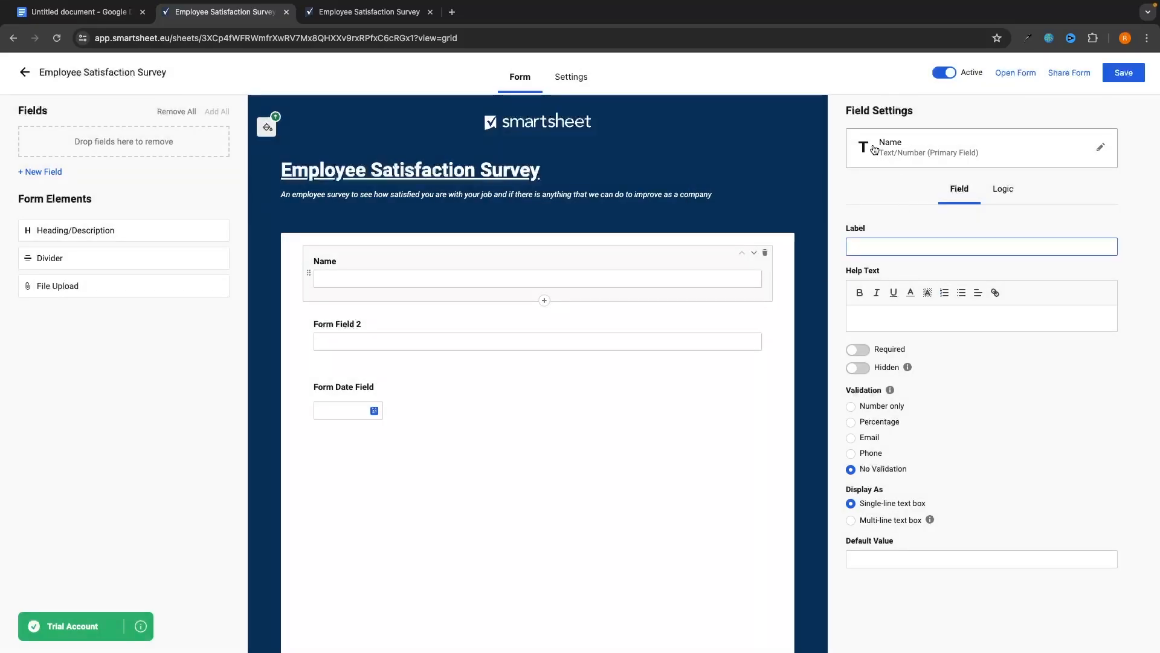
text(Name)
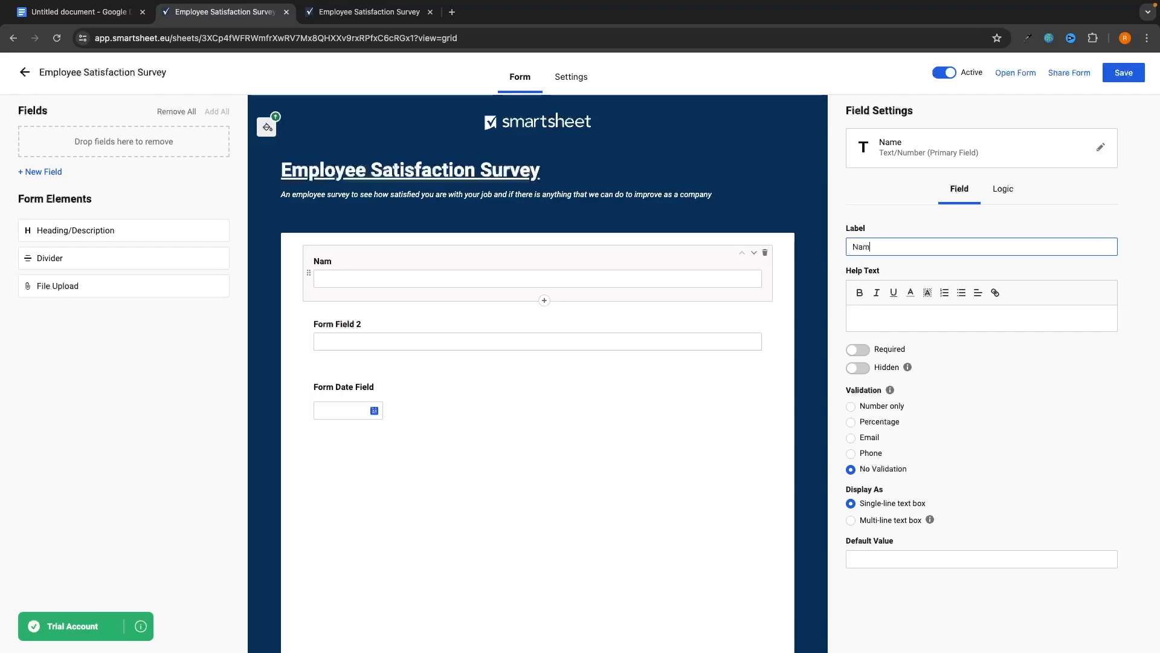
click(839, 302)
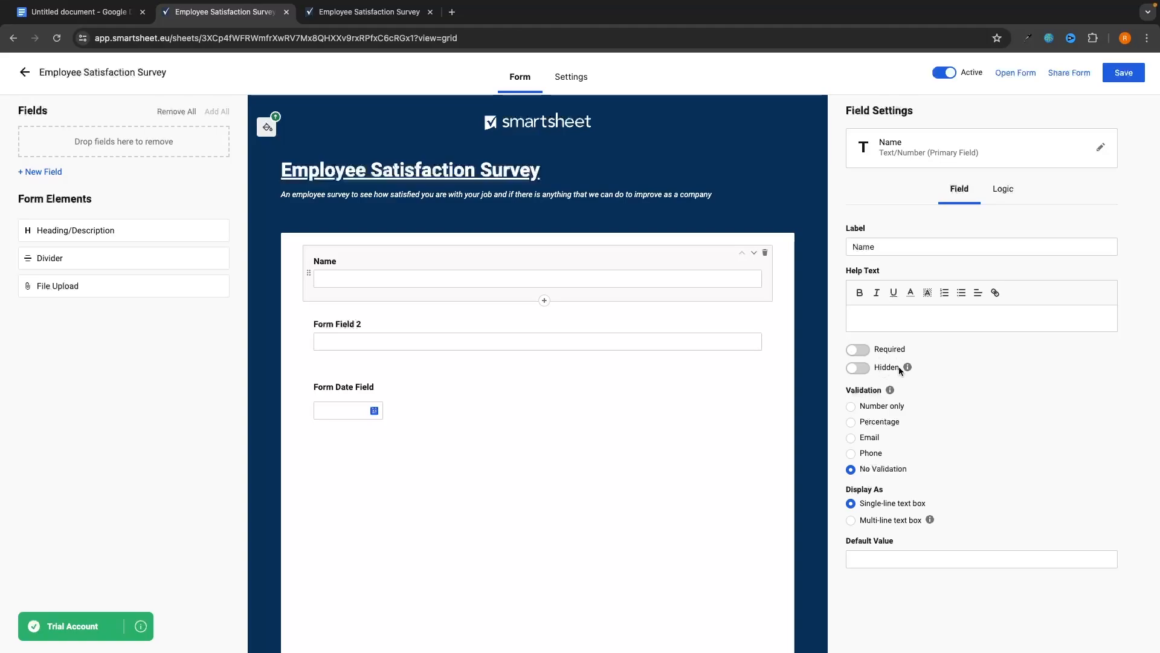
Make the Name field required and set its validation to Email.
click(857, 350)
click(862, 350)
click(864, 350)
click(870, 438)
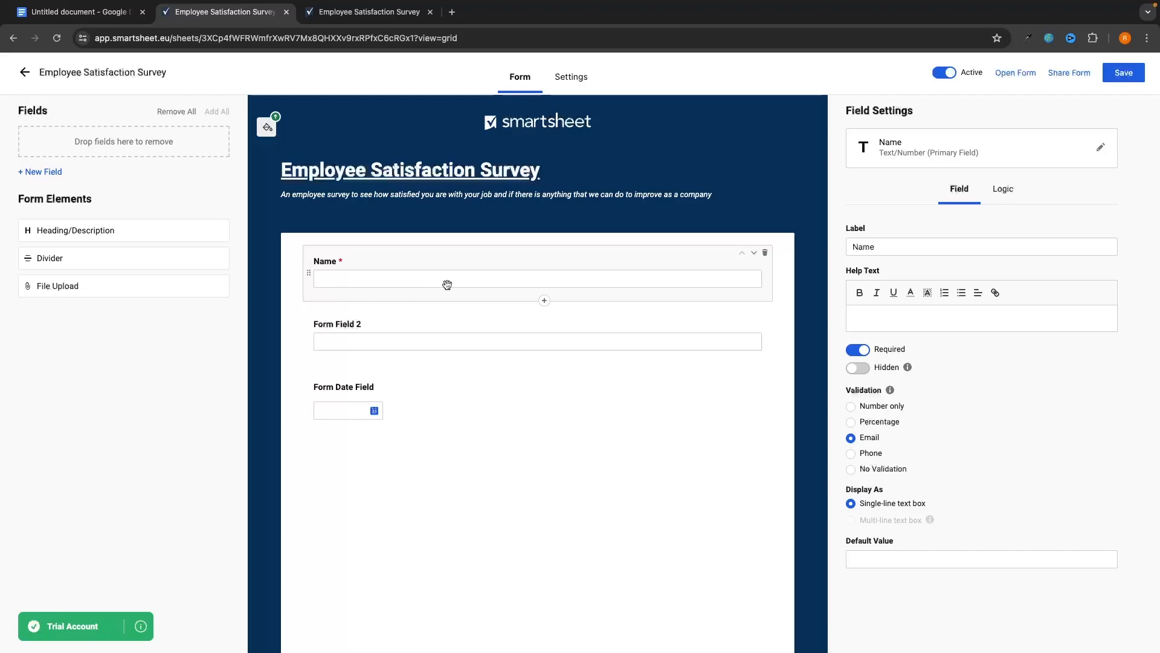
Set the Name field to no validation and display it as a single-line text box.
click(878, 471)
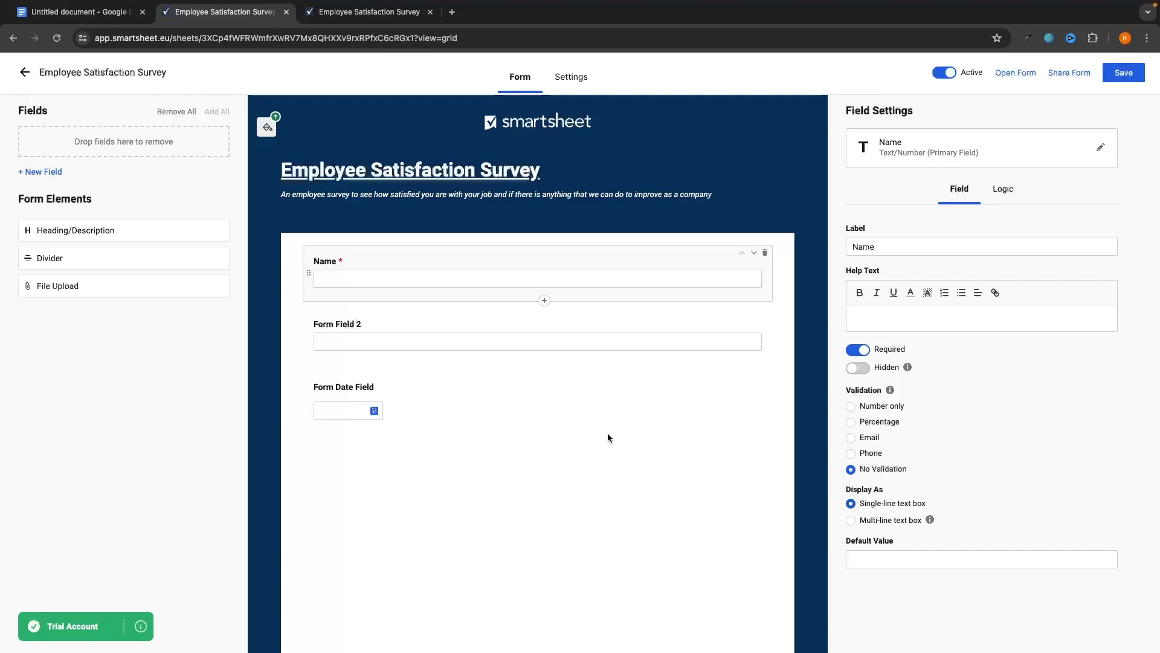
click(878, 524)
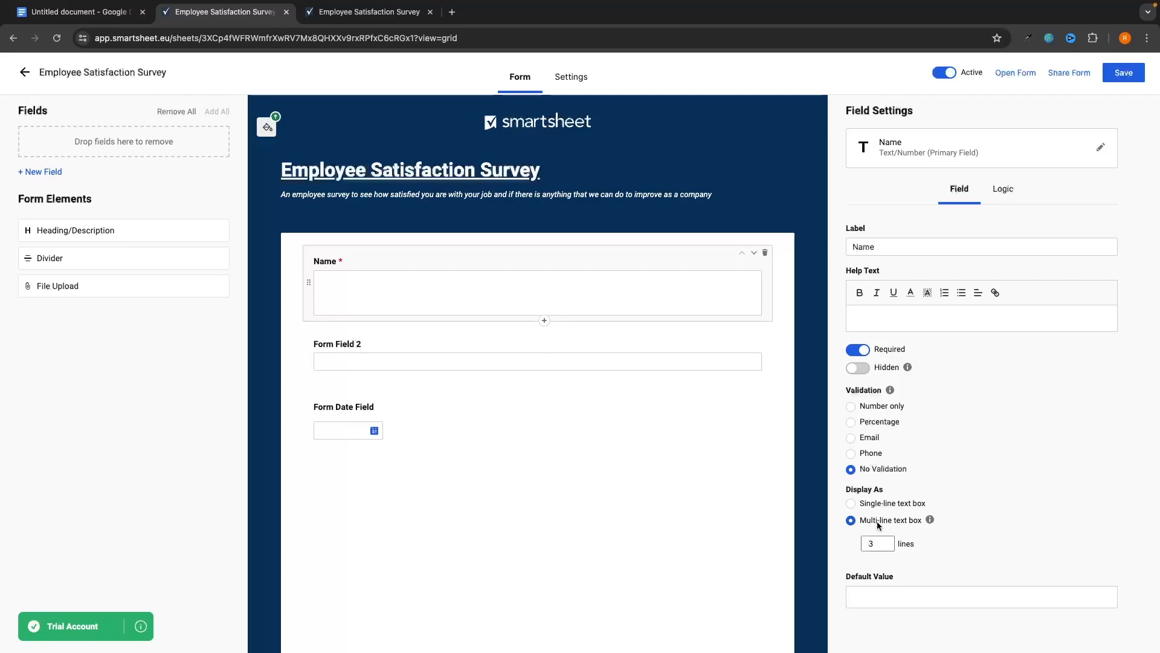
click(869, 505)
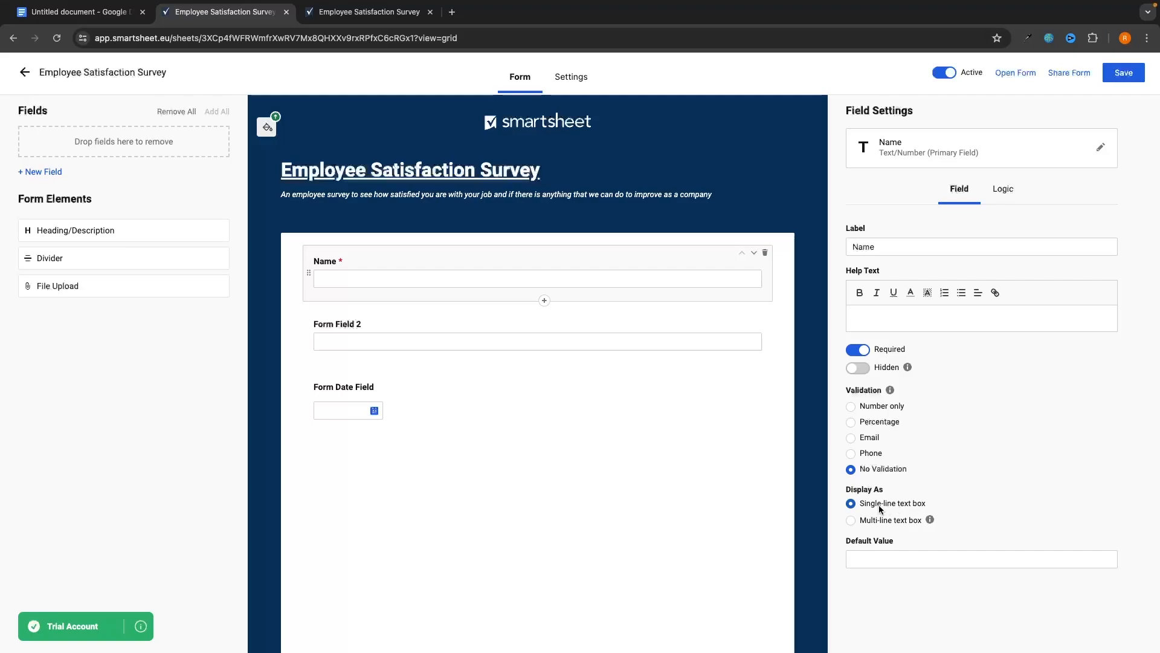
Rename the second form field to "Which Division Do You Work In?", keeping Text/Number as its field type.
click(355, 325)
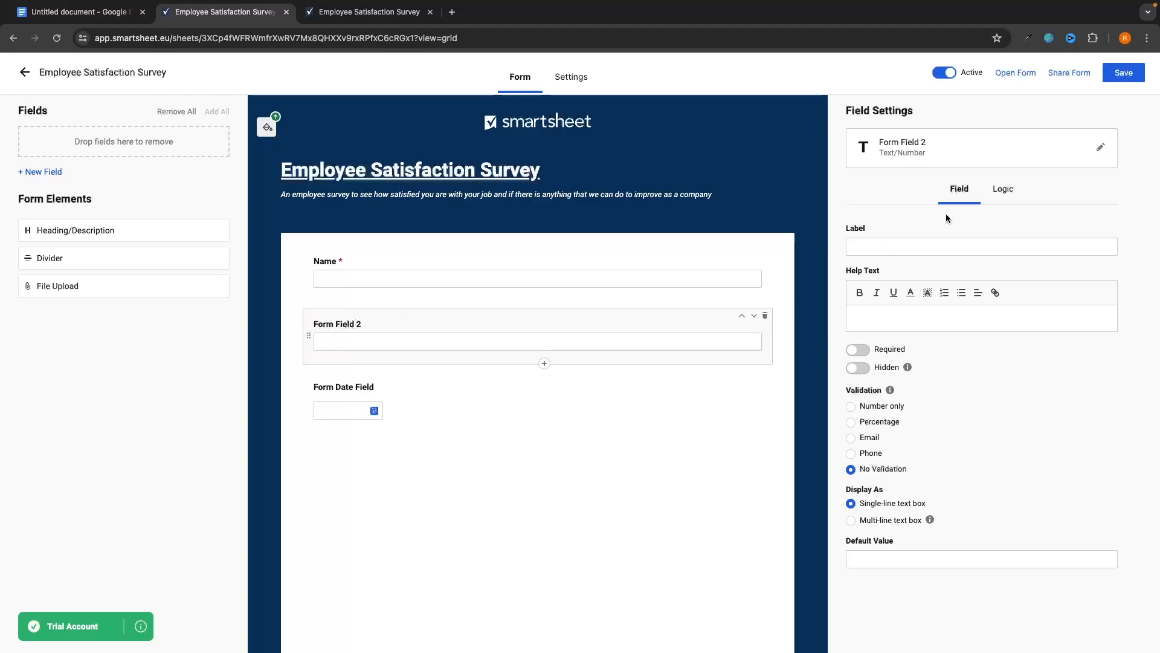
click(1100, 147)
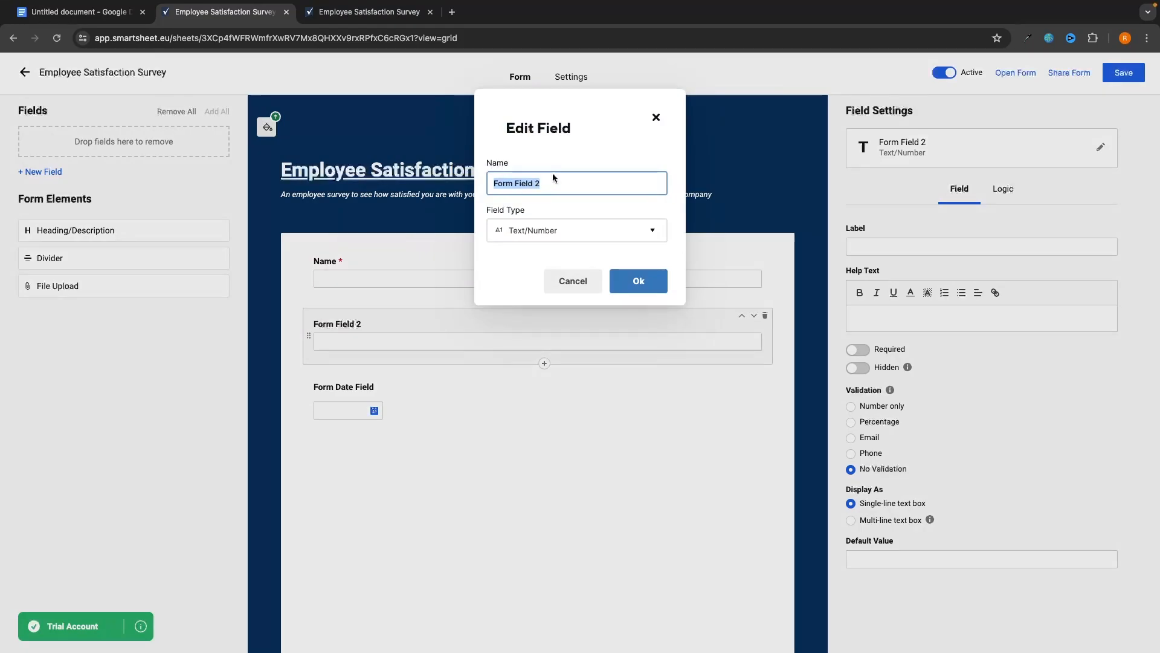
text(Which D)
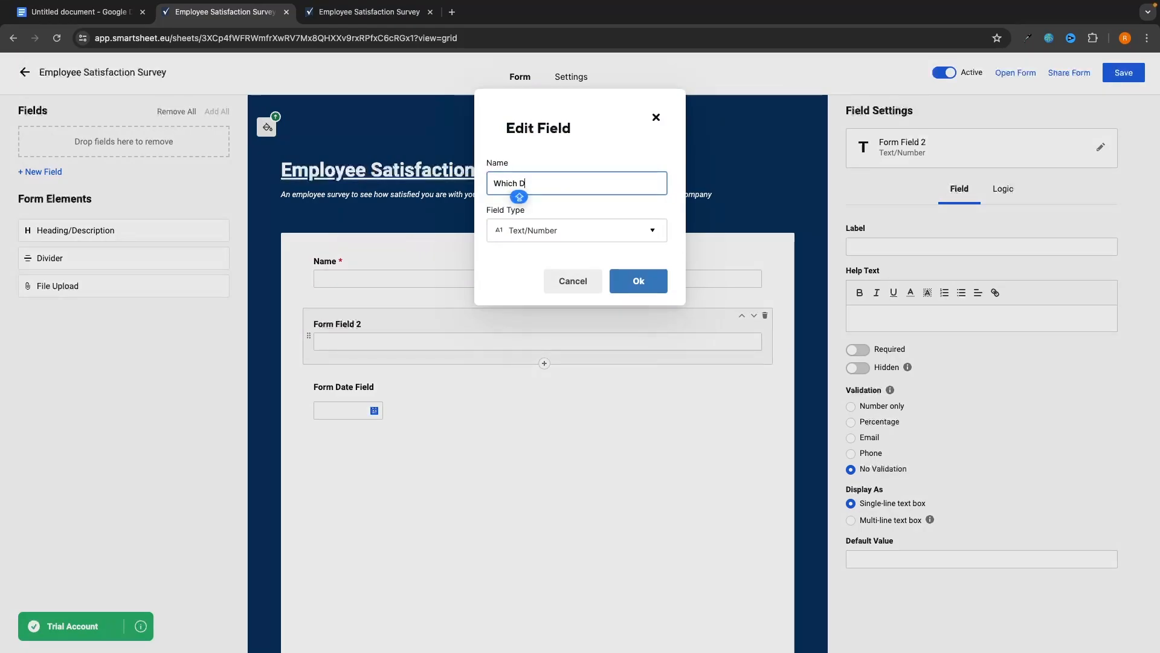
text(ivision Do You Work In?)
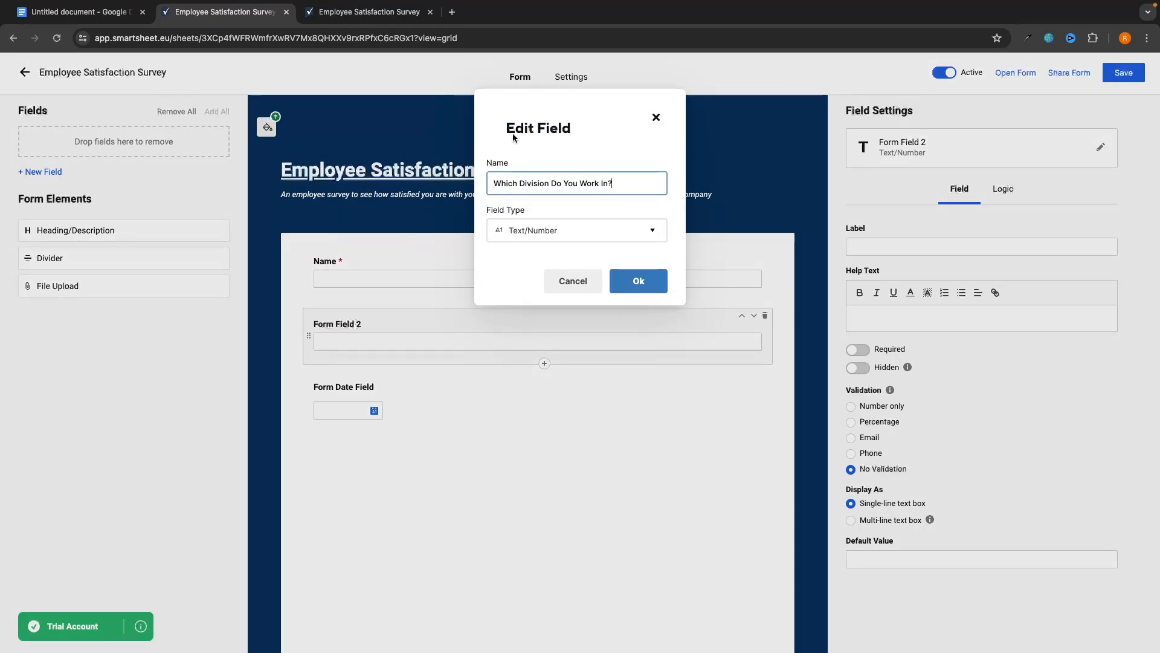
click(516, 230)
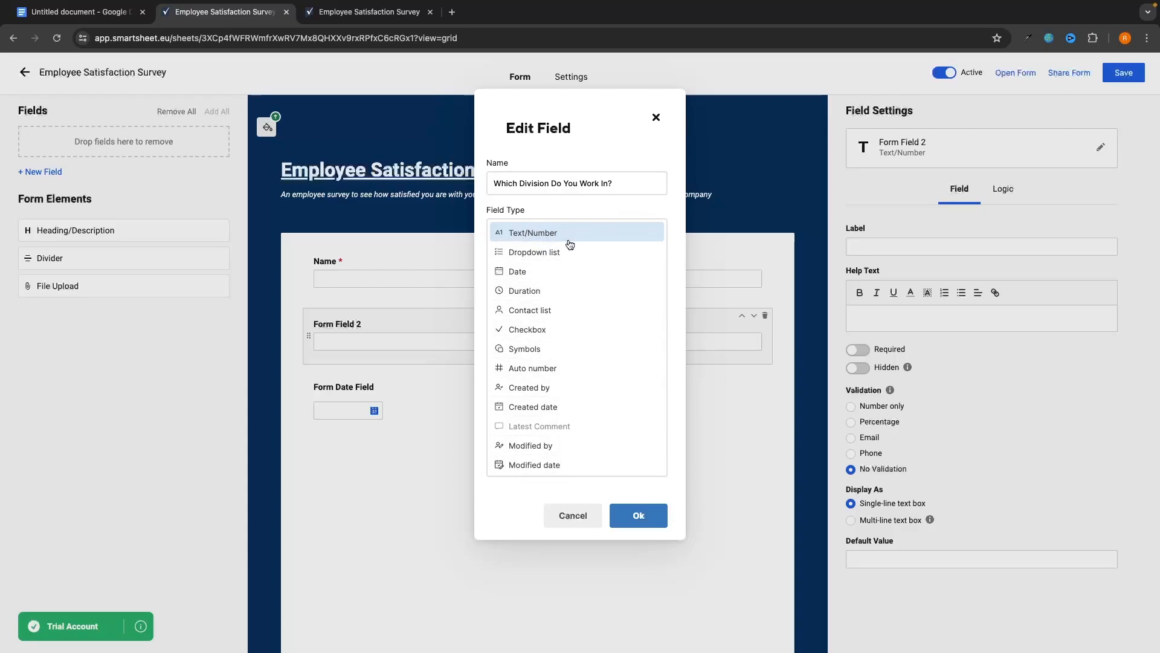
click(637, 515)
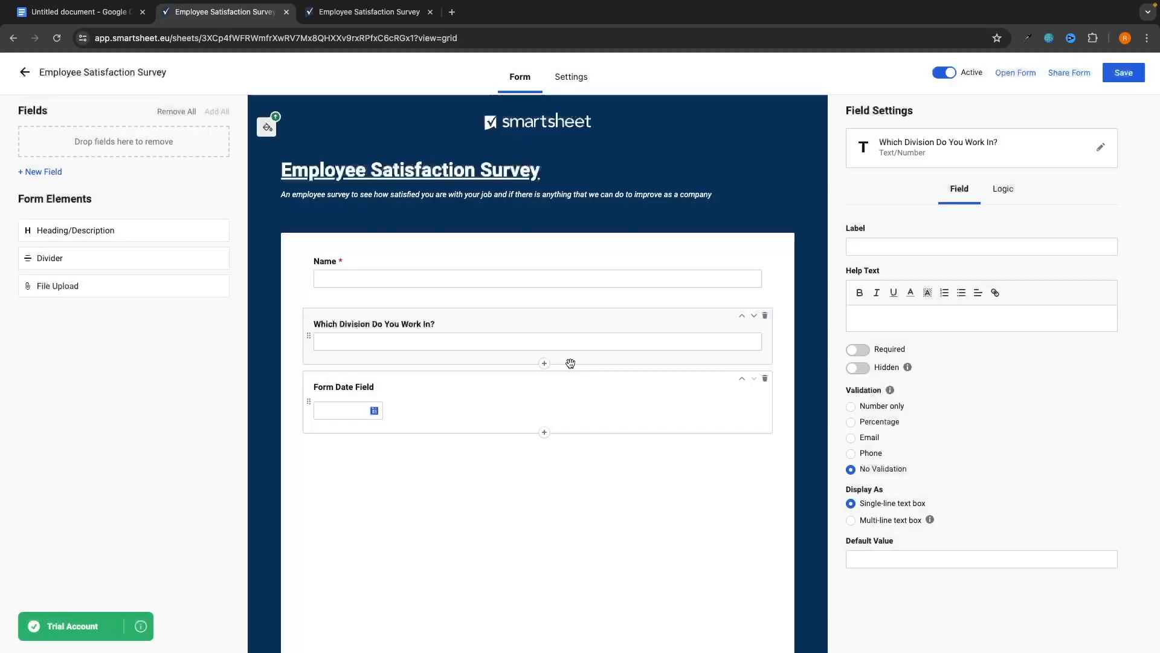
Examine the field type options of the Name field and close its editor without changes.
click(399, 267)
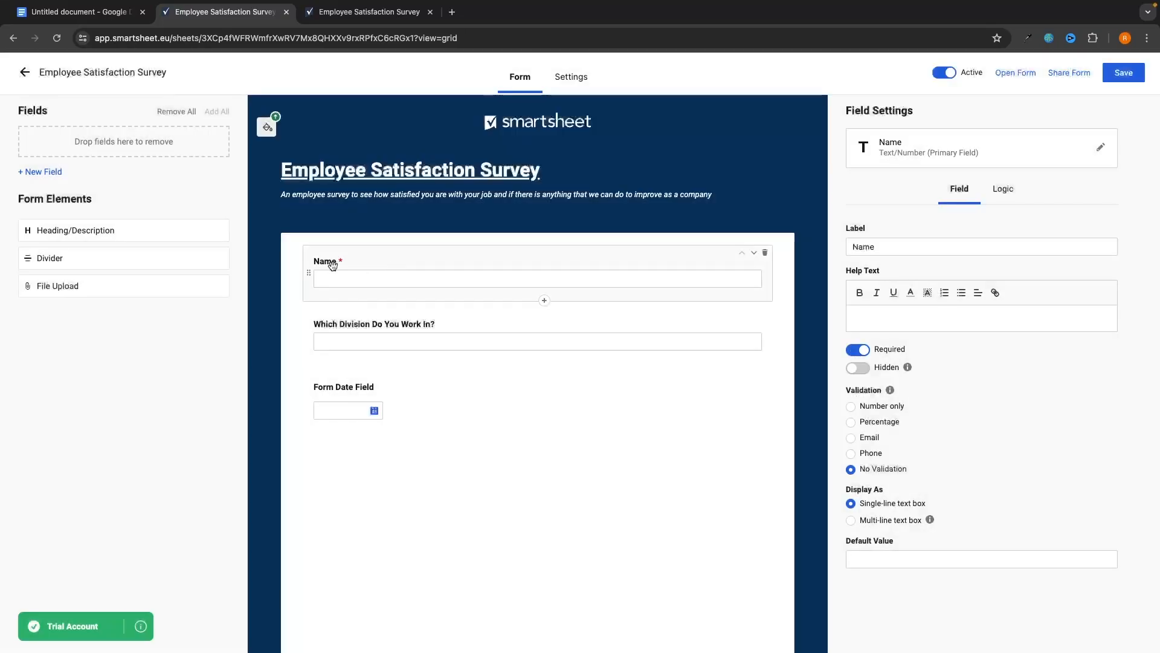
click(927, 149)
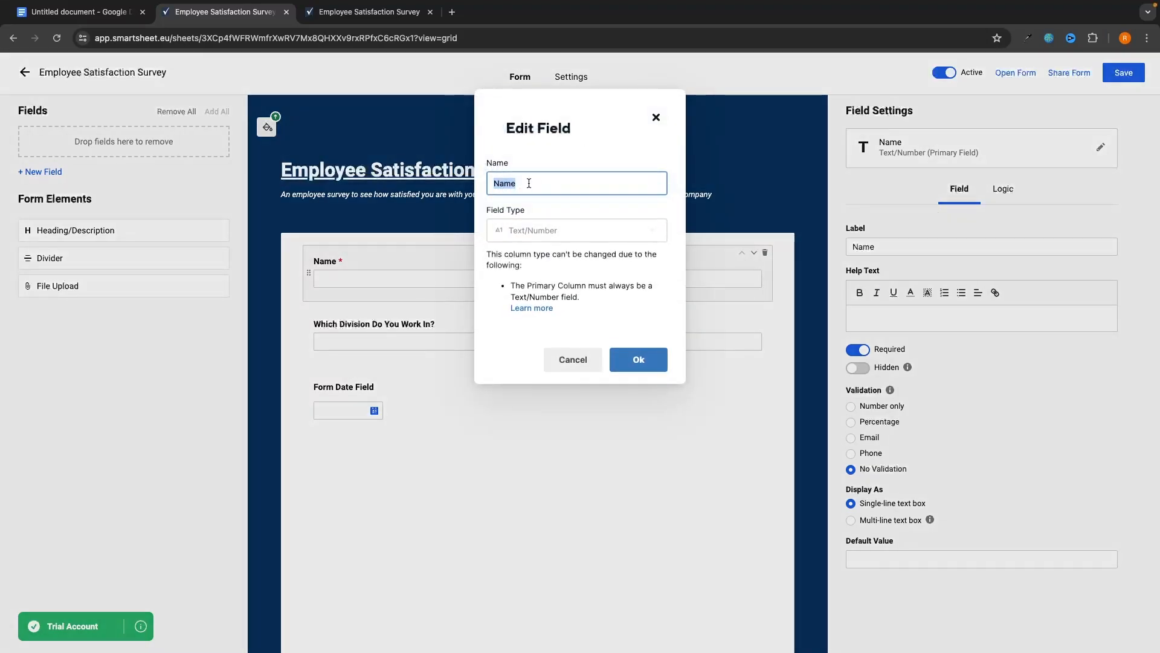
click(489, 211)
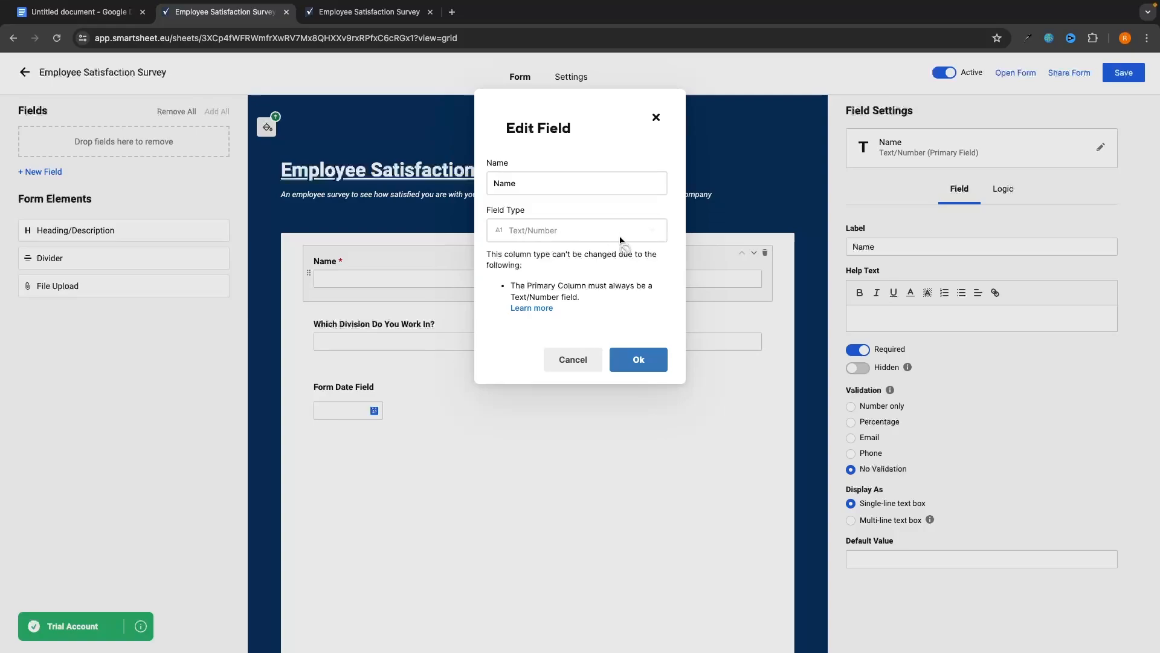
click(657, 118)
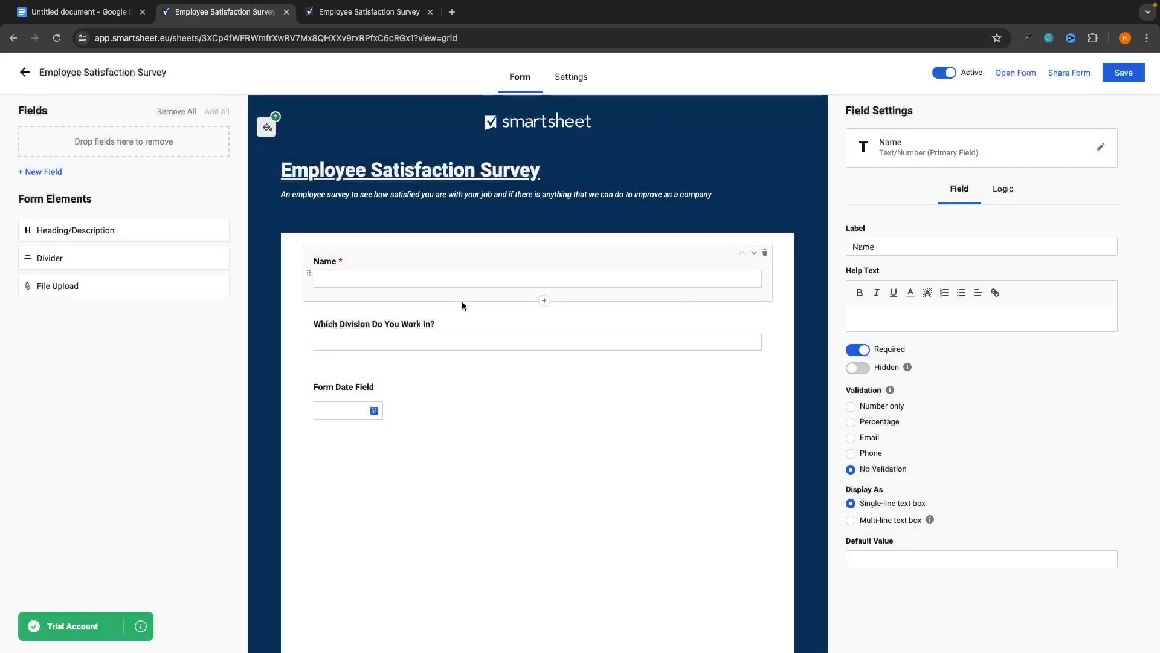
Change the "Which Division Do You Work In?" field to a dropdown list with the values Sales, Marketing, HR and Support.
click(344, 322)
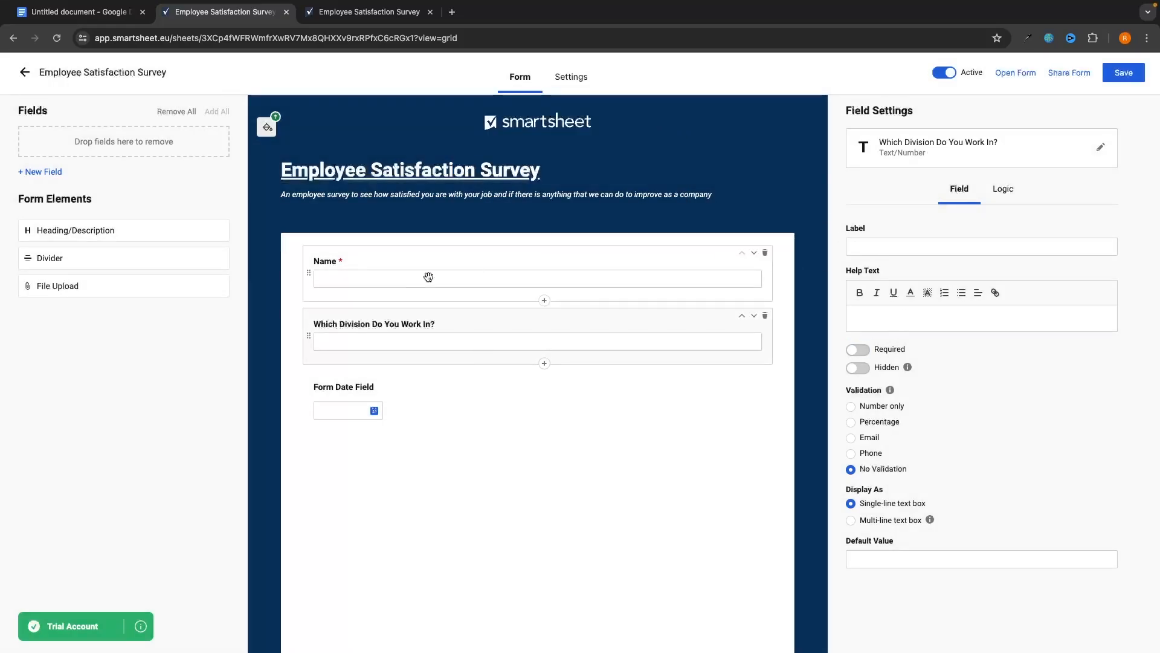
click(1101, 147)
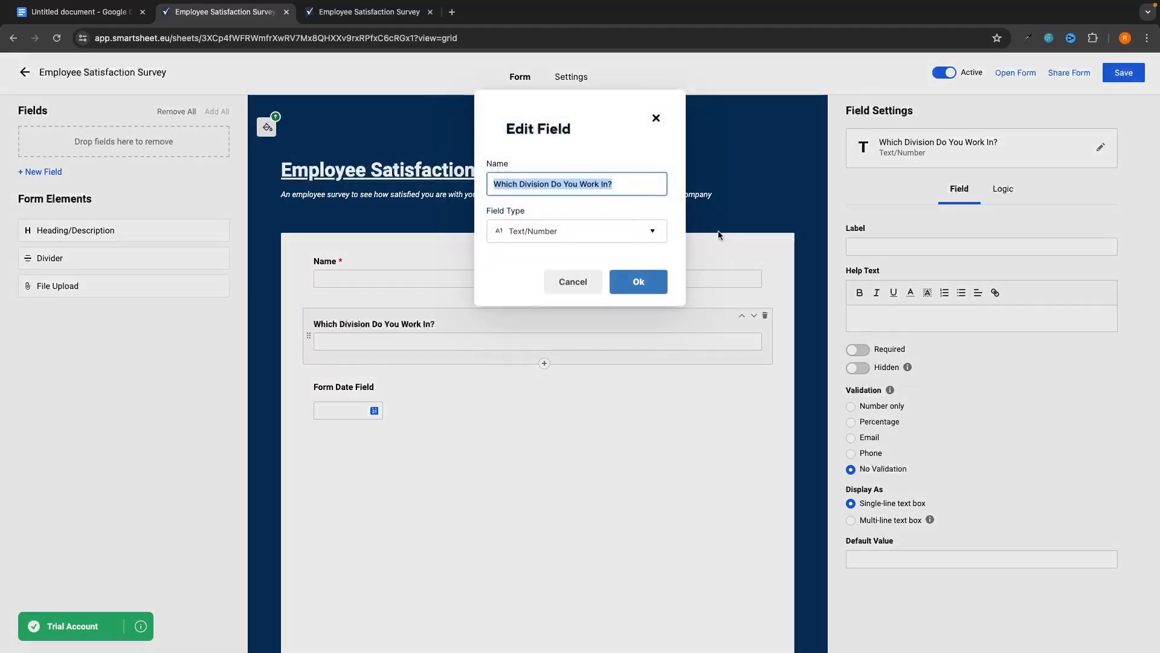
click(536, 229)
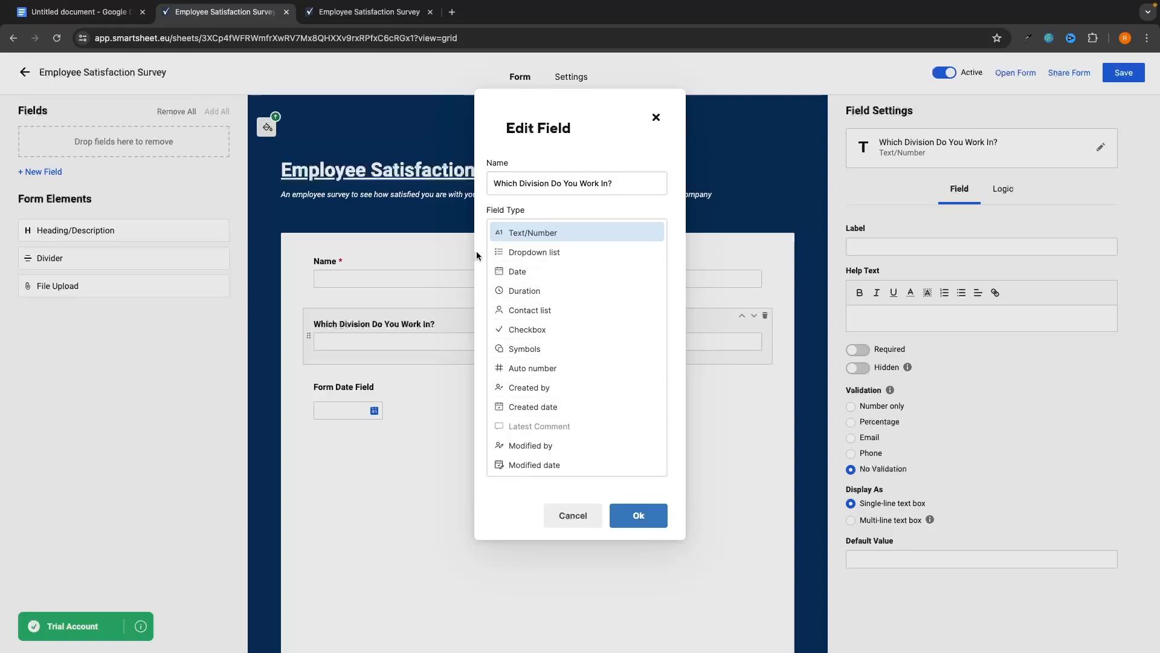
click(529, 252)
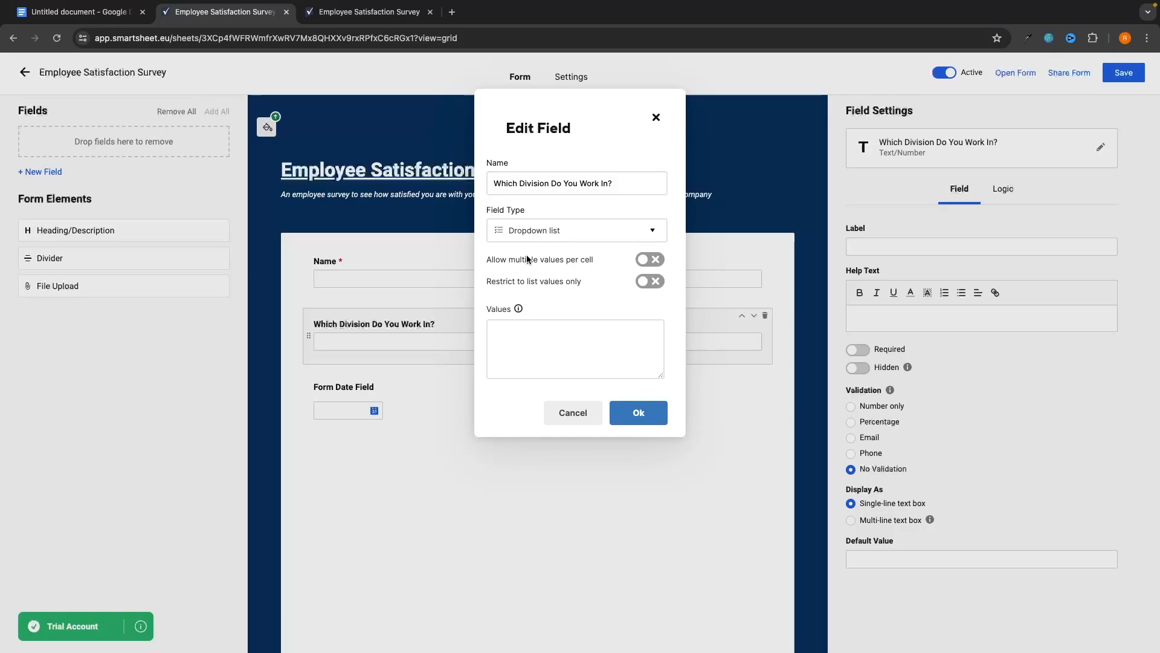
click(527, 326)
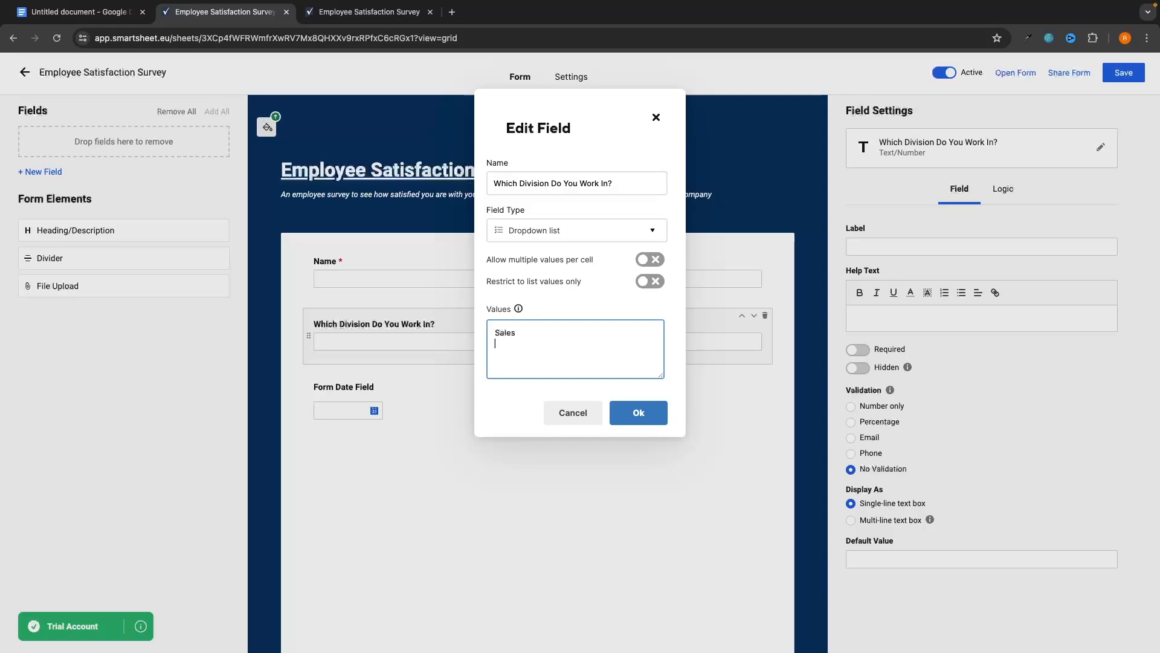
text(Sales)
key(Return)
text(Ma)
text(HR)
click(635, 411)
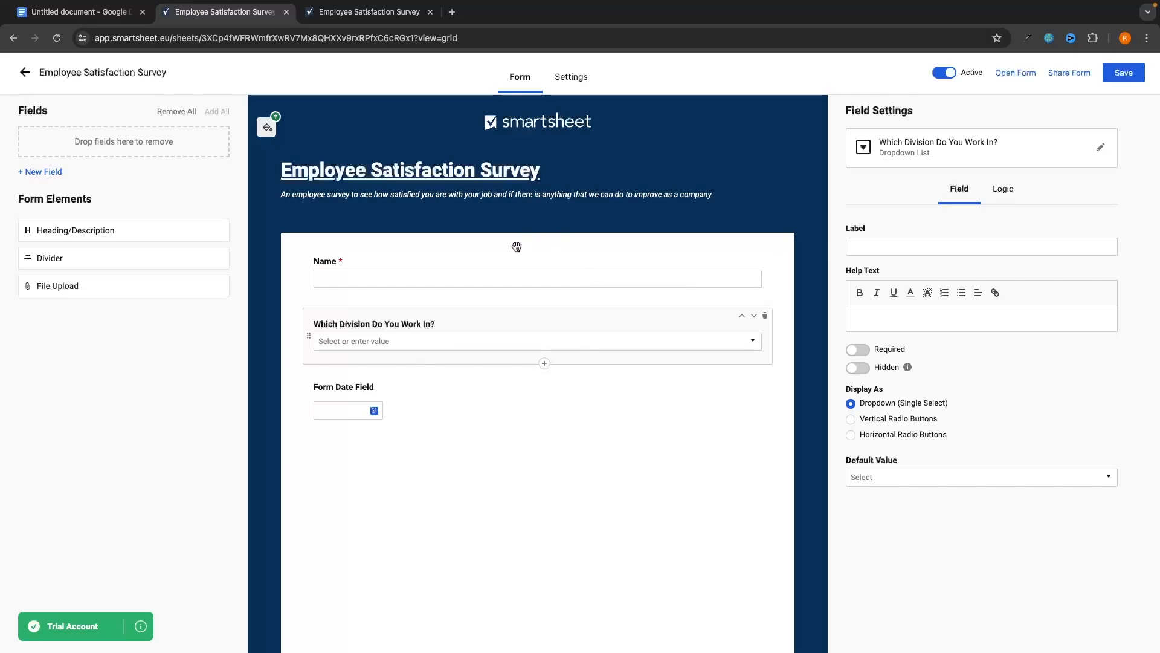
Save the form changes and open the published form in a new tab.
click(1121, 80)
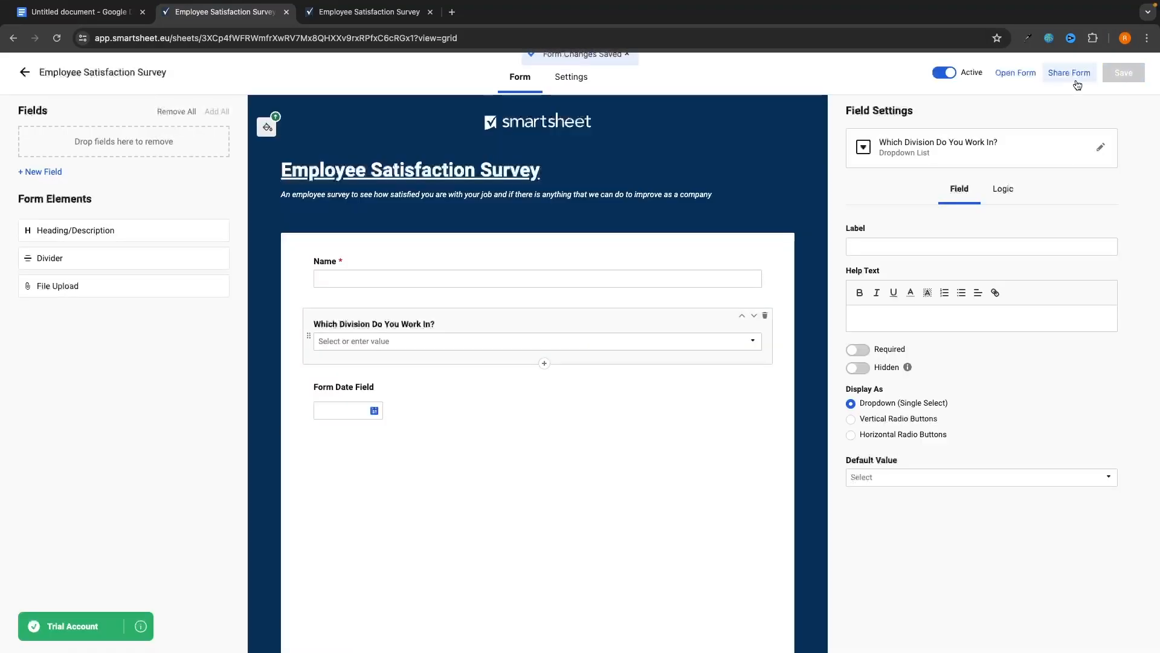
click(1015, 77)
Test the published form by entering a sample name and viewing the division dropdown's options, and close the preview.
click(451, 205)
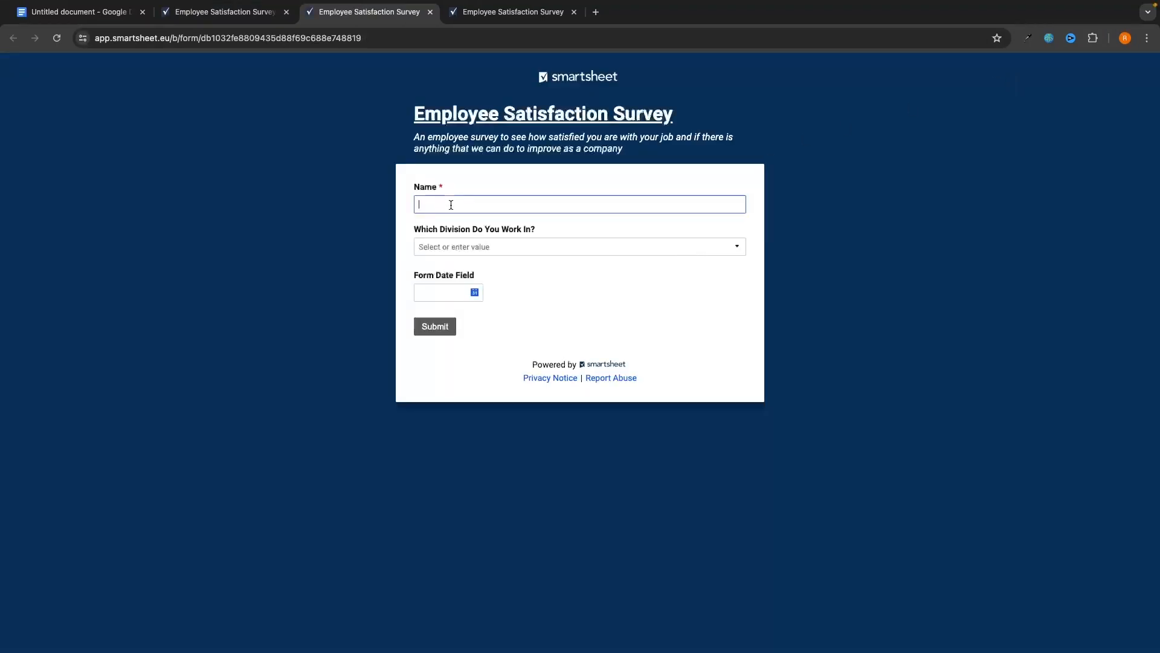
text(Harry)
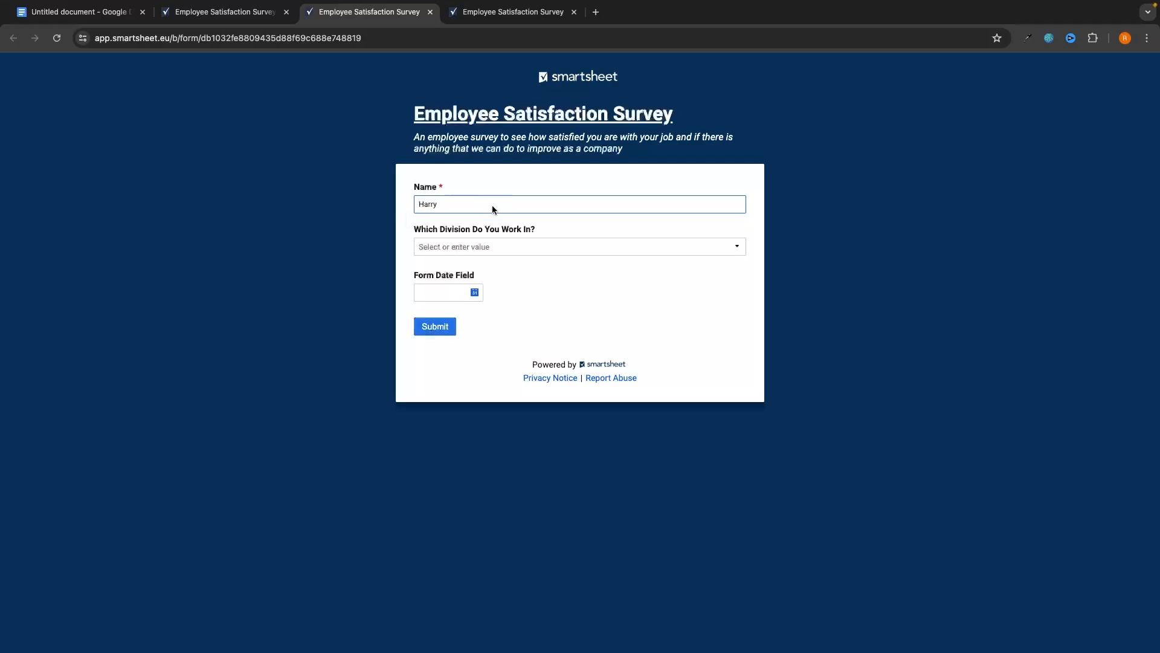
click(474, 247)
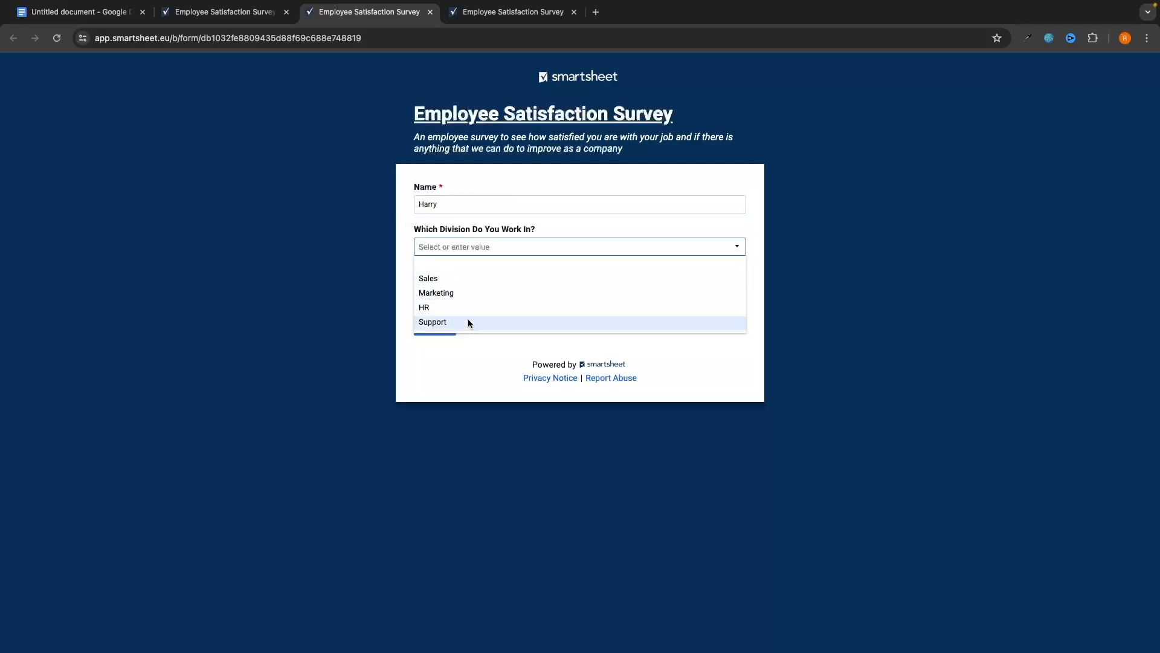
click(407, 365)
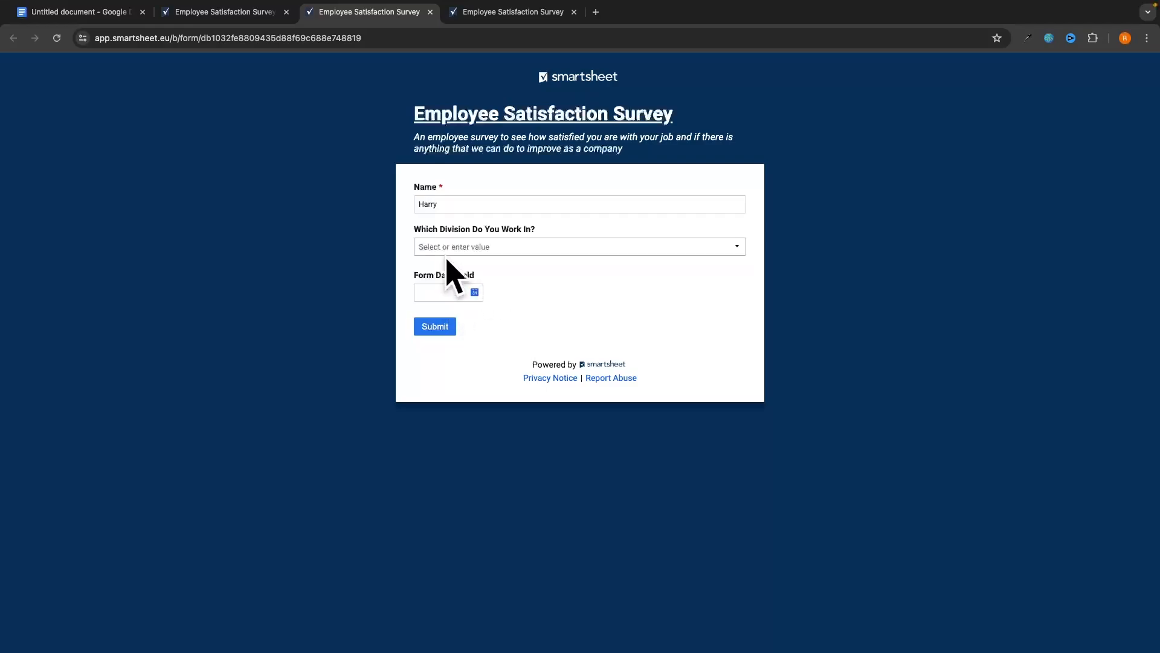
click(429, 12)
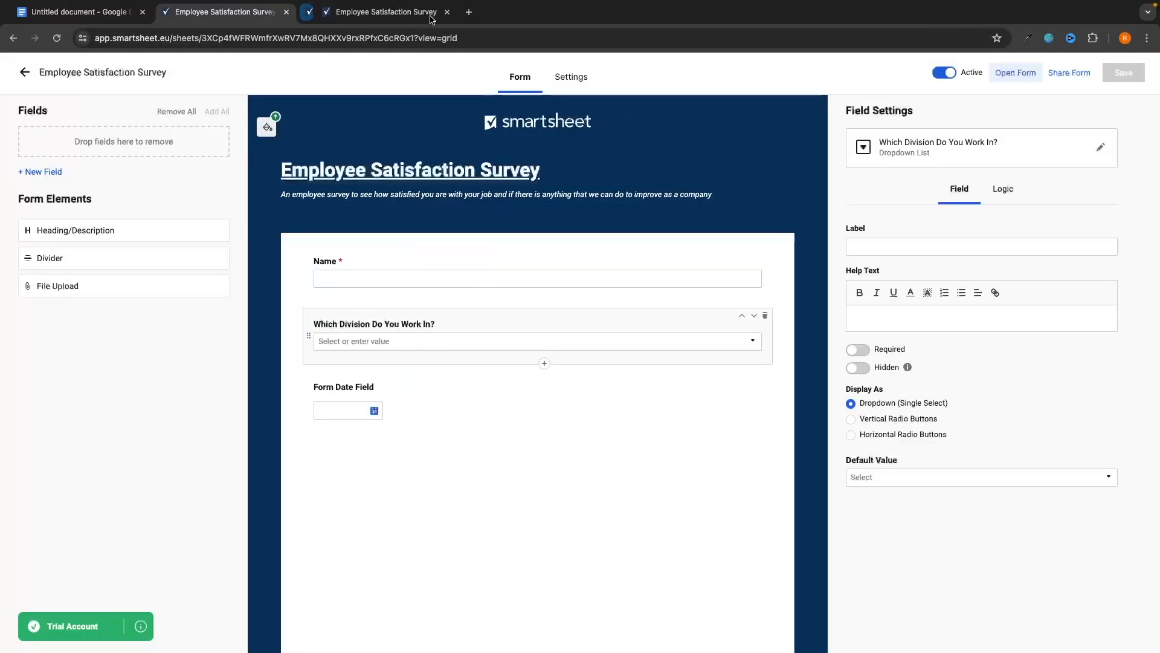
Remove the Form Date Field from the form.
click(381, 388)
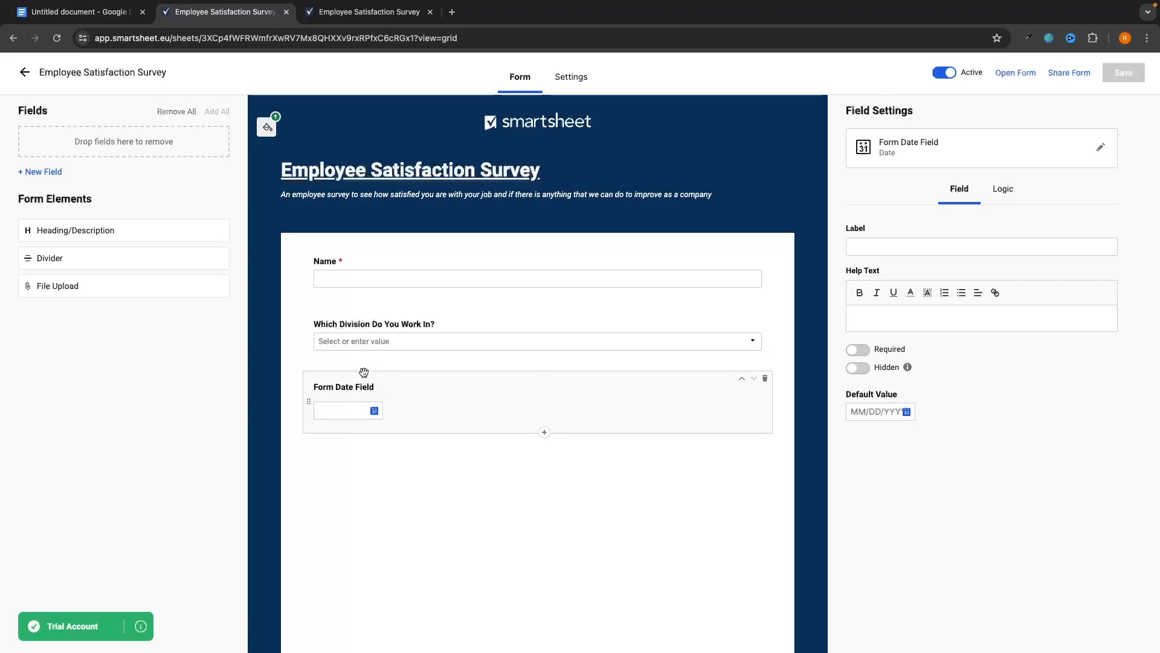
click(764, 379)
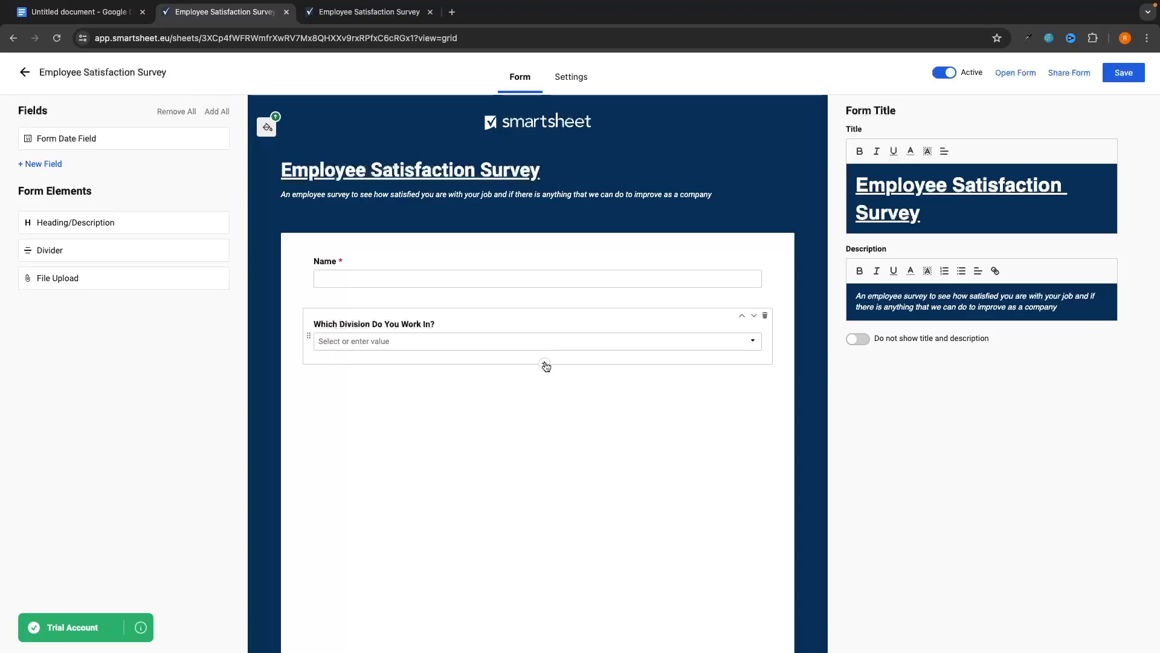
Start a new field below the division question named "How Satisfied Are You With Your Job", with the type Dropdown list.
click(545, 365)
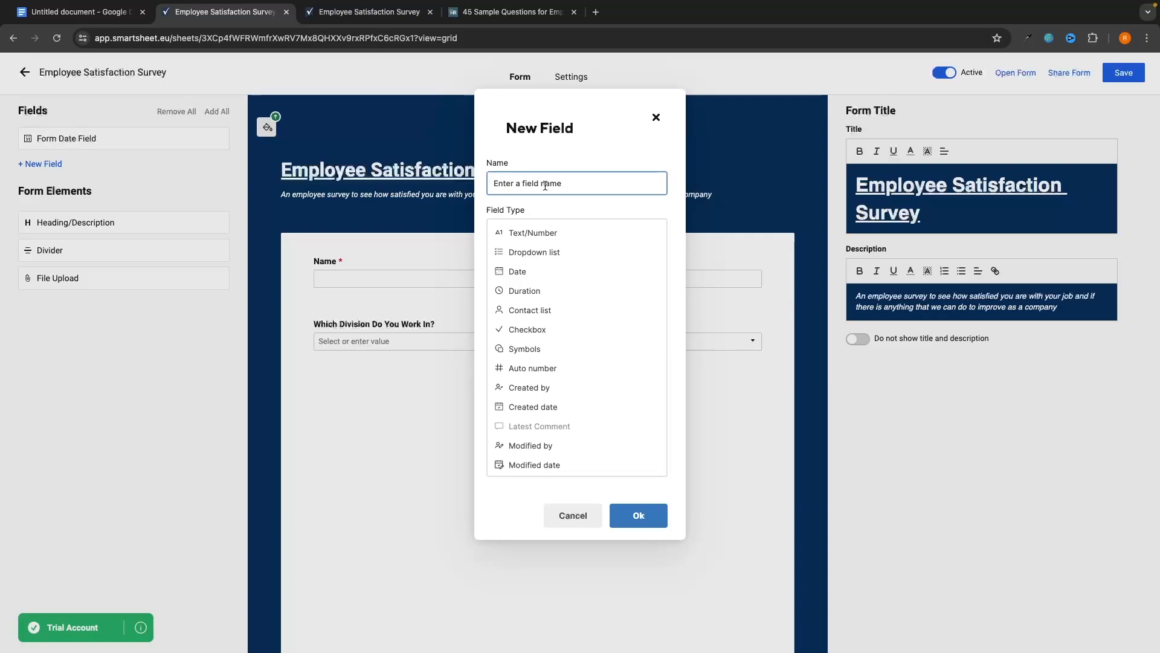
text(How Satisfied Are You With Your Job)
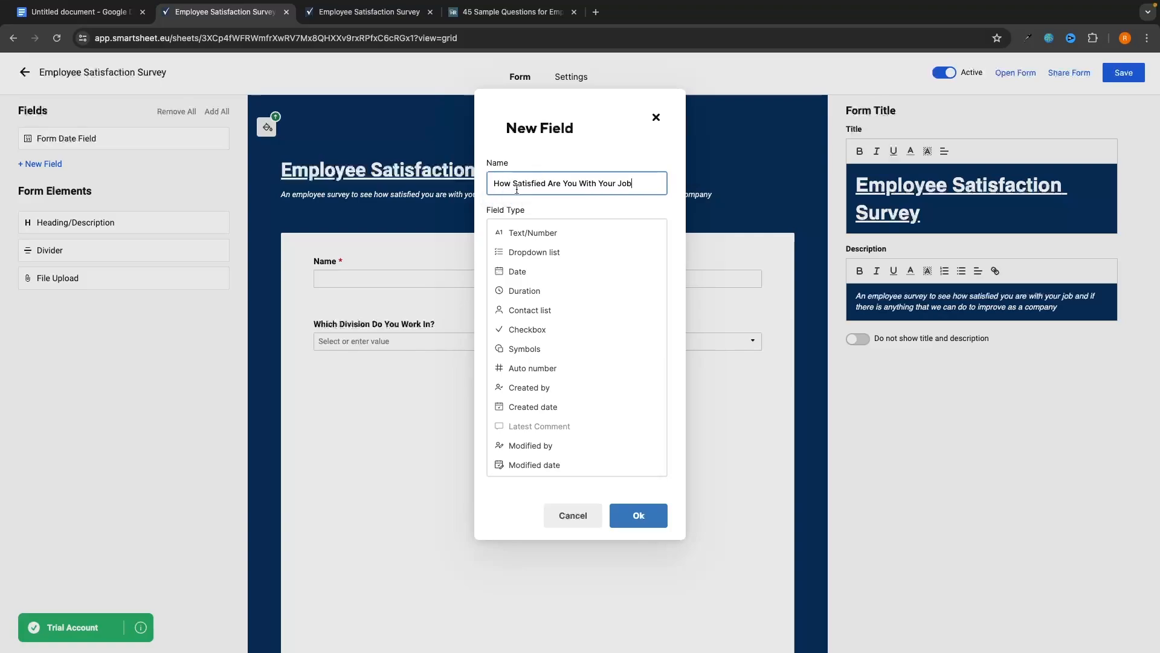
click(548, 253)
Enter dropdown values including Not Satisfied, Moderately Satisfied and Extremely Satisfied, and add the job satisfaction field to the form.
click(525, 334)
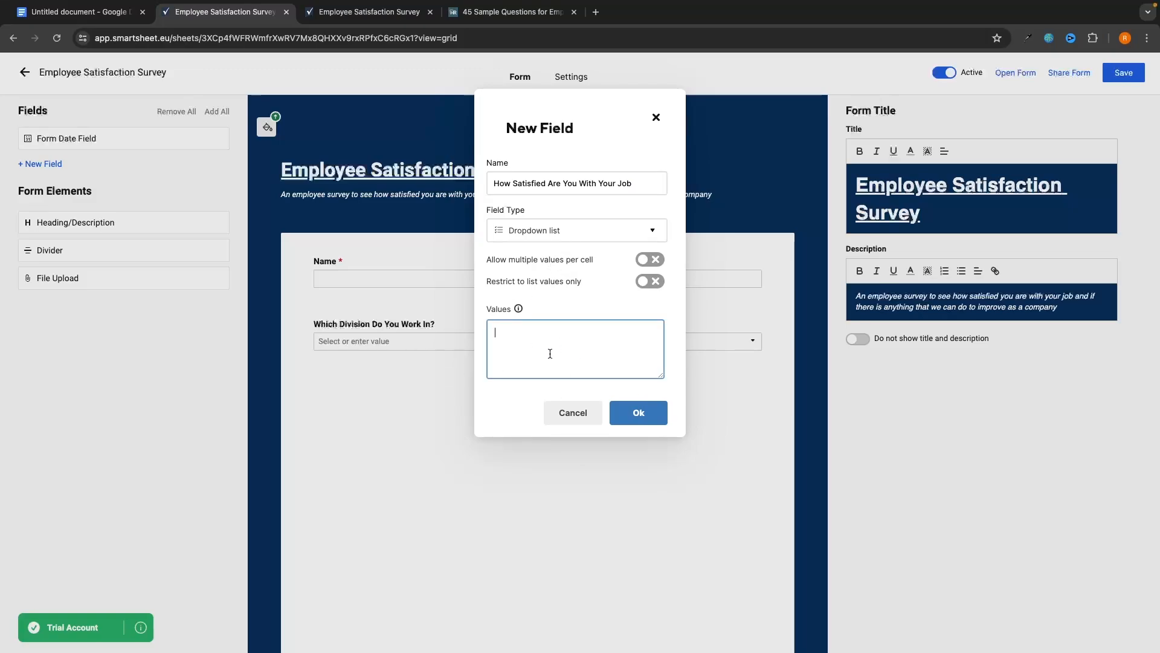
text(Not Satisfied)
key(Return)
text(Moderately Satisfied)
key(Return)
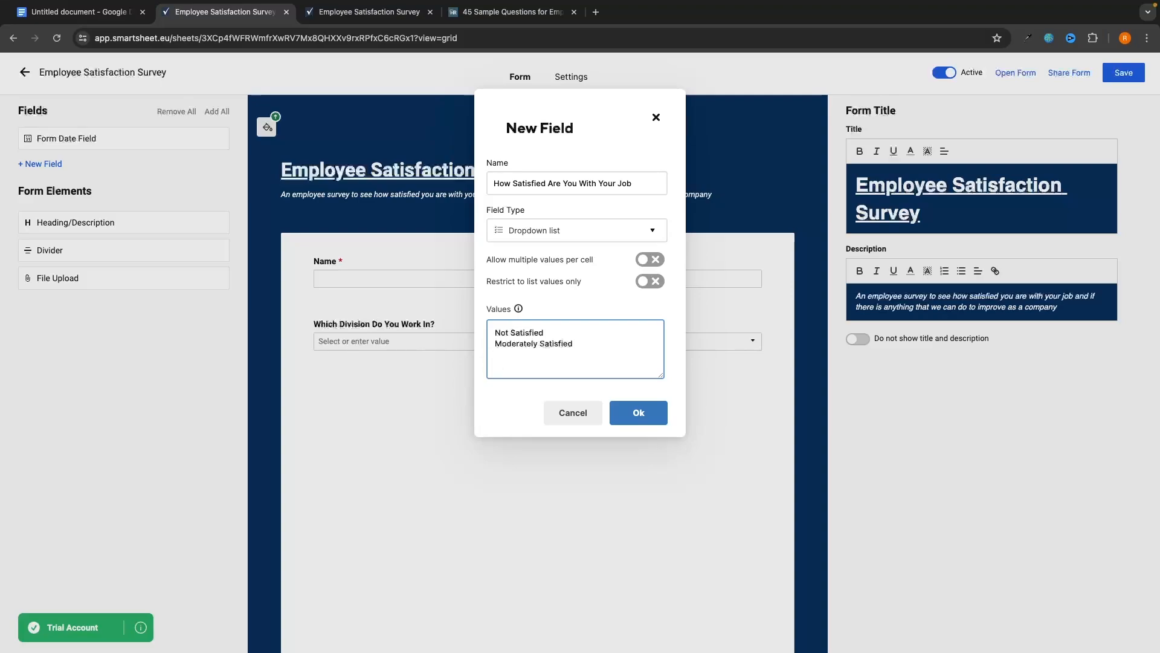
double_click(567, 345)
key(ctrl+c)
click(531, 363)
key(ctrl+v)
key(Return)
text(Extremely Satisfied)
click(638, 412)
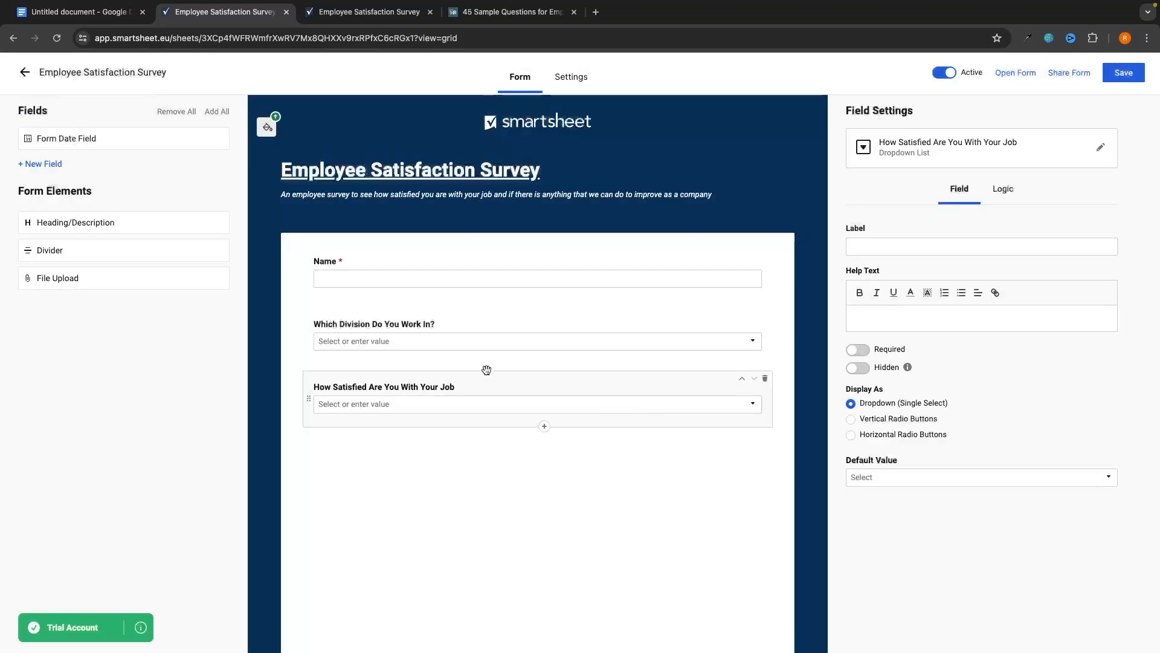
Add a Text/Number field named "Please Explain Why You Entered Your Previous Answe" below the job satisfaction question, displayed as a multi-line text box.
click(544, 426)
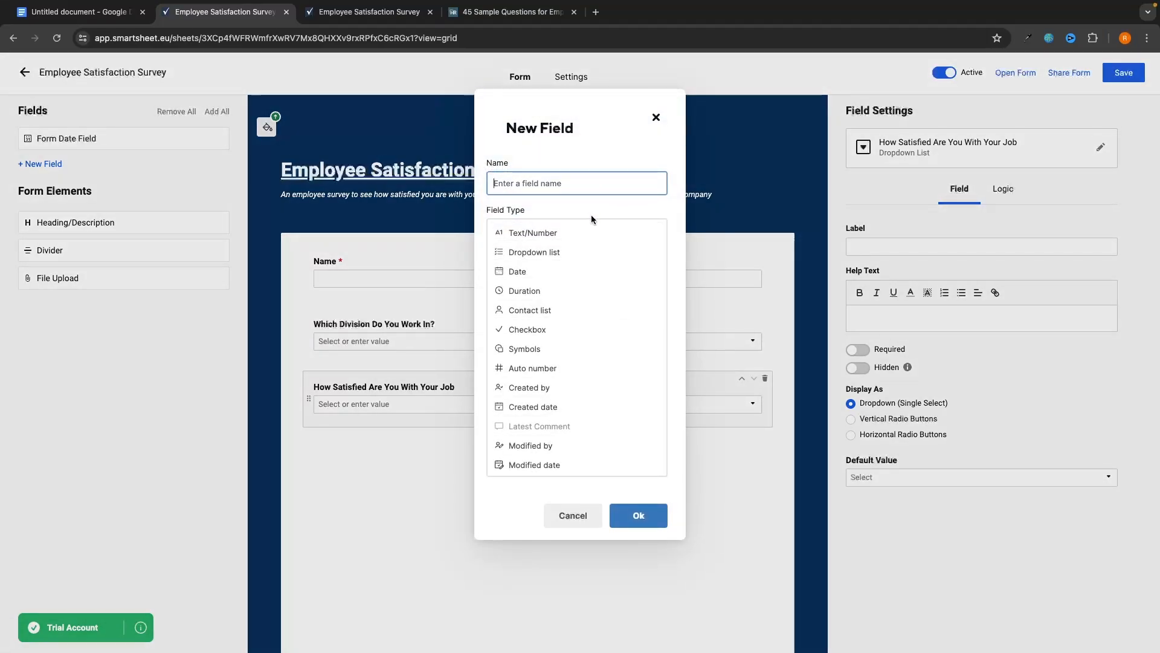
click(531, 234)
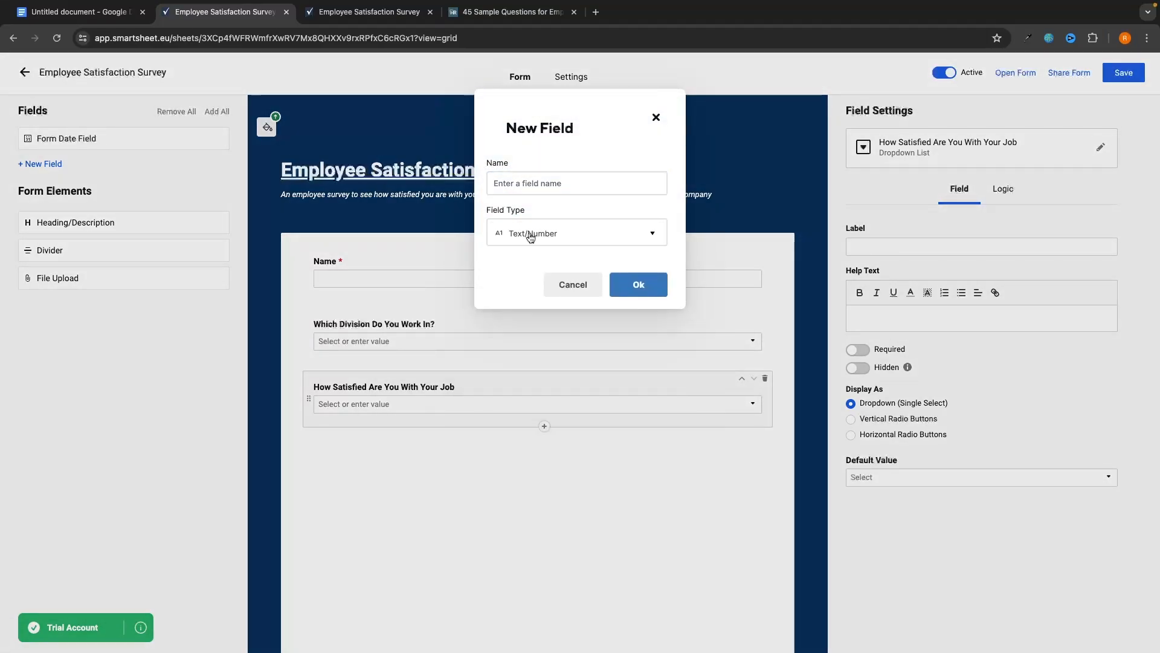
click(555, 183)
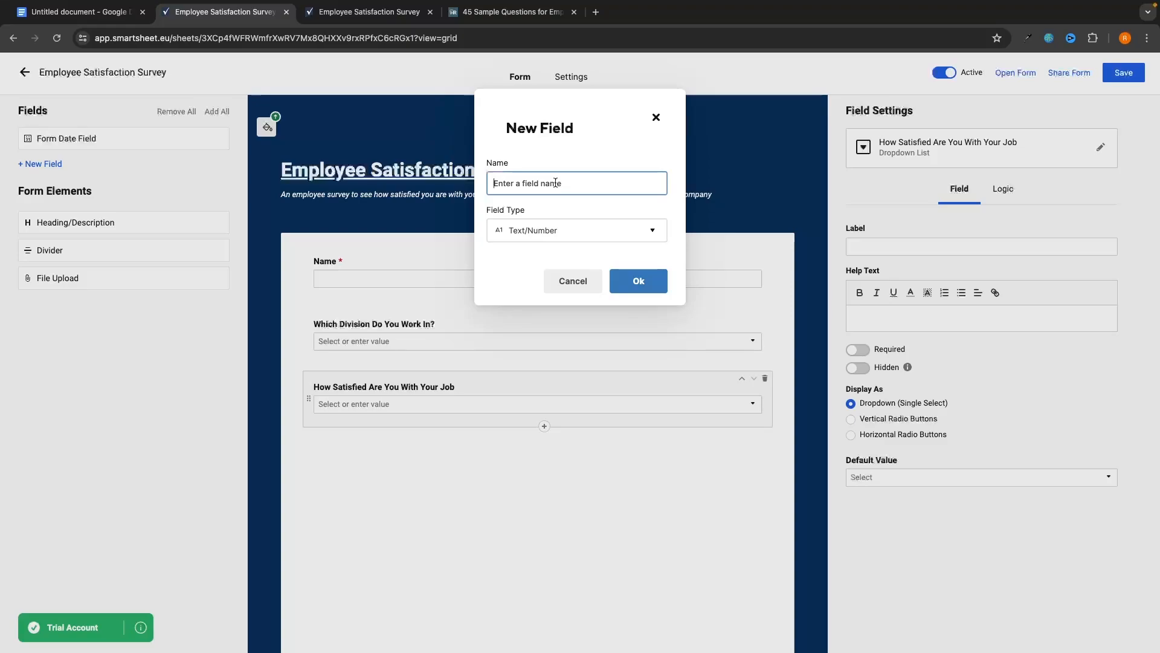
text(Explain Why You Entered Your Previous Answe)
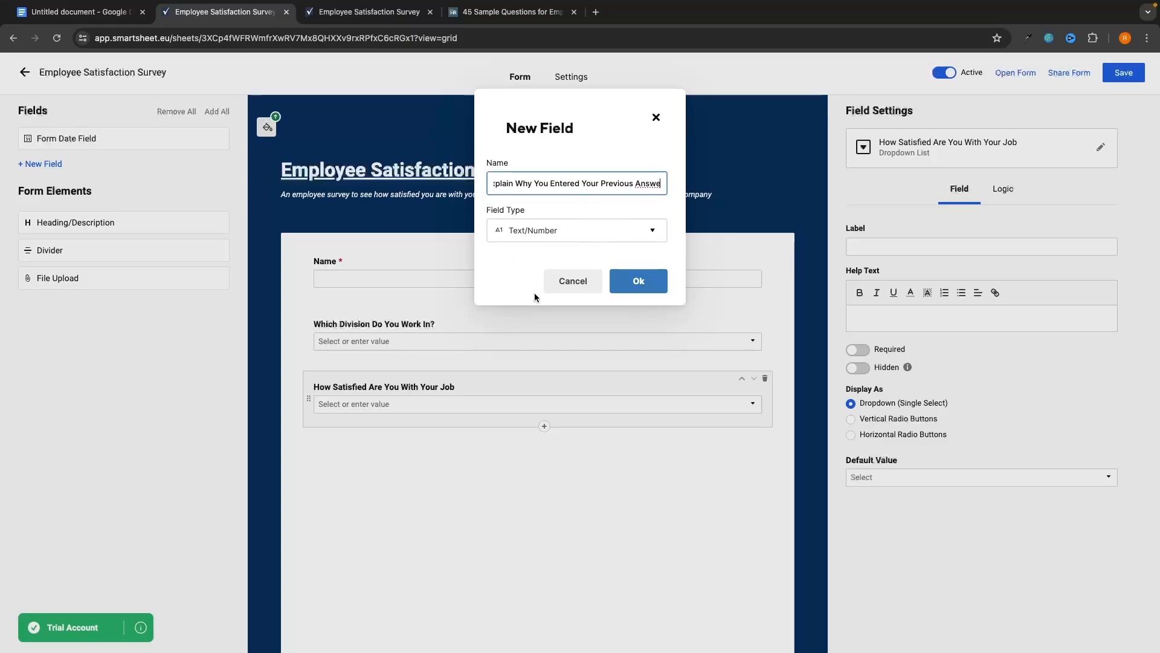
click(638, 280)
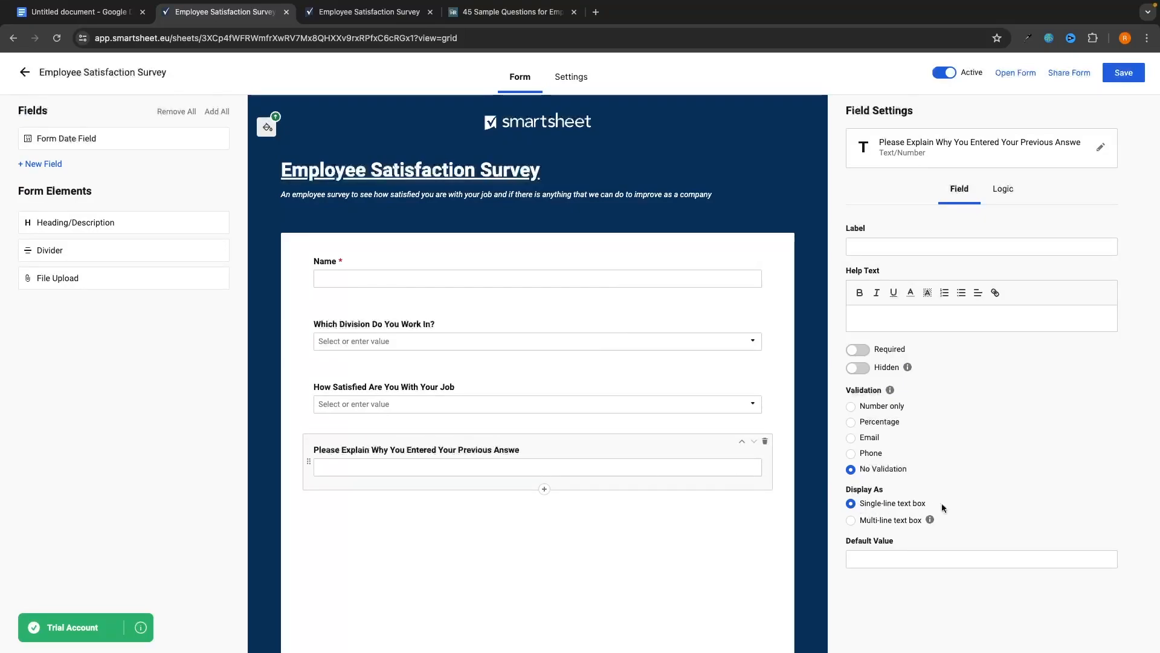
click(889, 520)
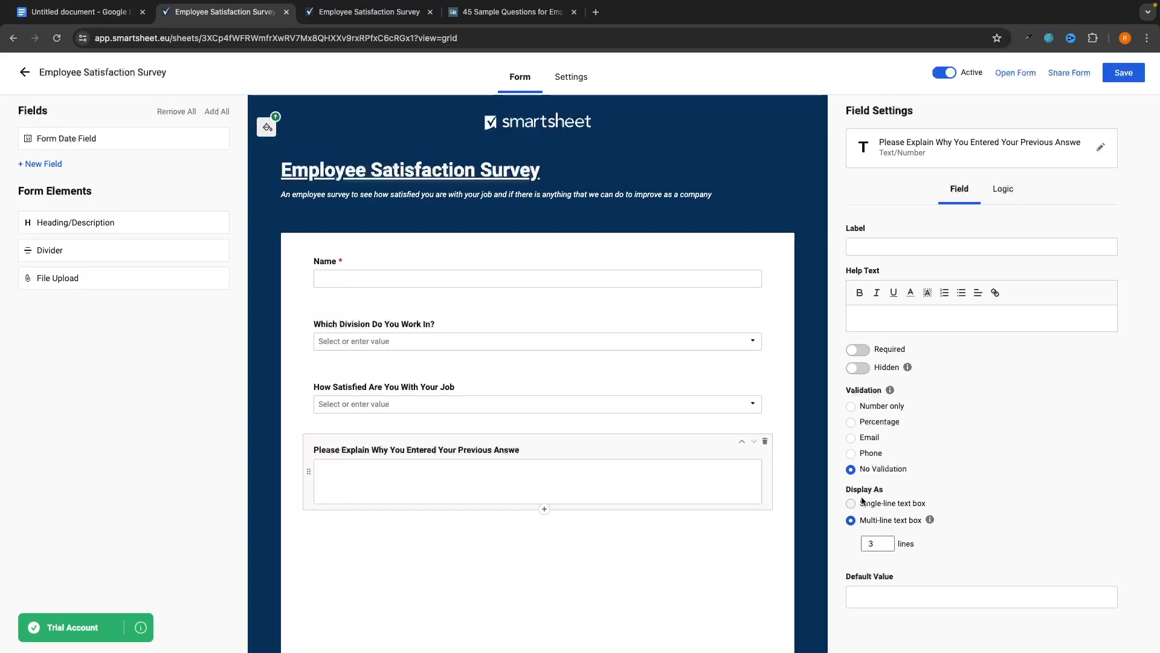
Add a Date field named "When Did You Join The Company" and move it between the division and job satisfaction questions.
scroll(810, 503, down, 1)
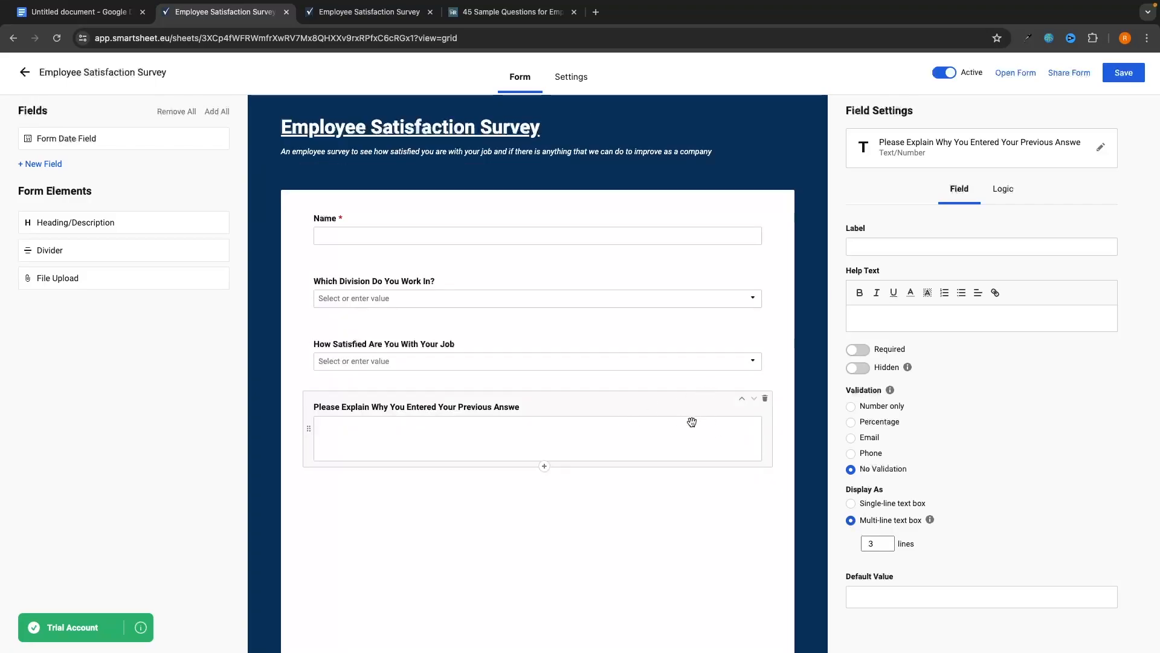
click(544, 468)
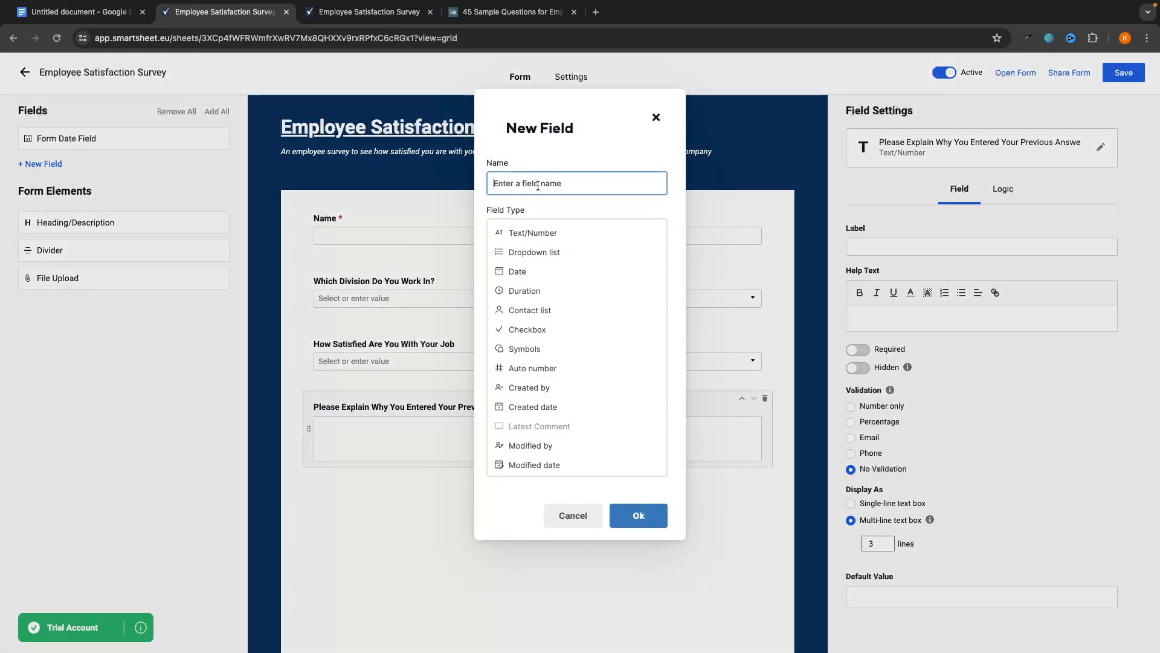
text(w)
click(532, 271)
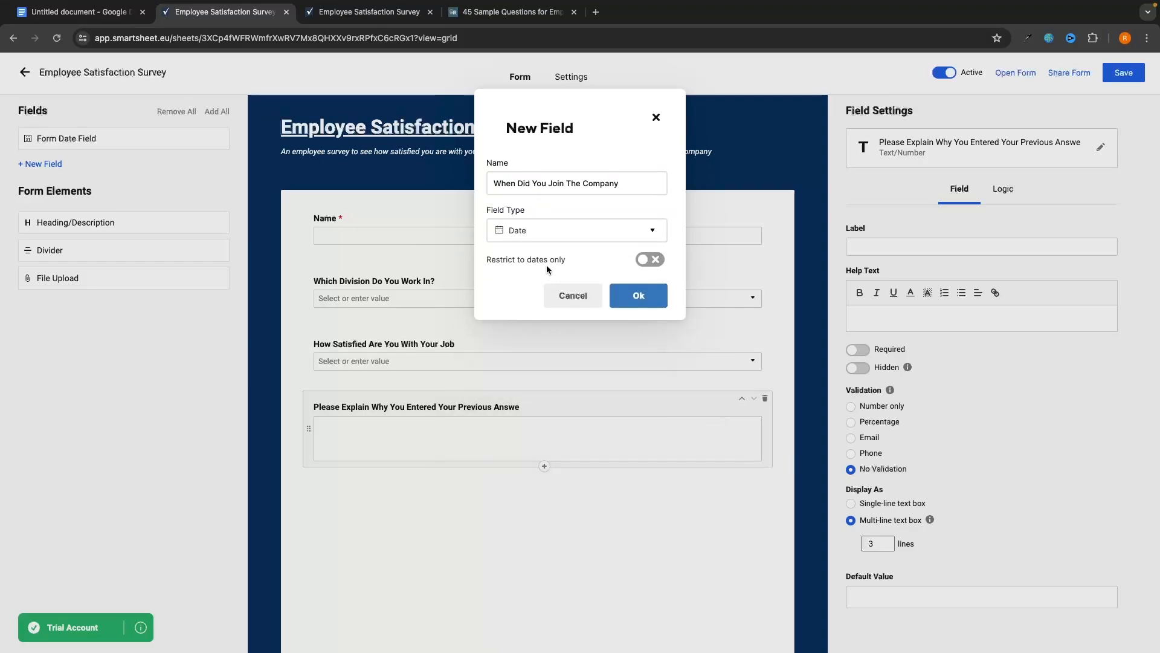
click(644, 299)
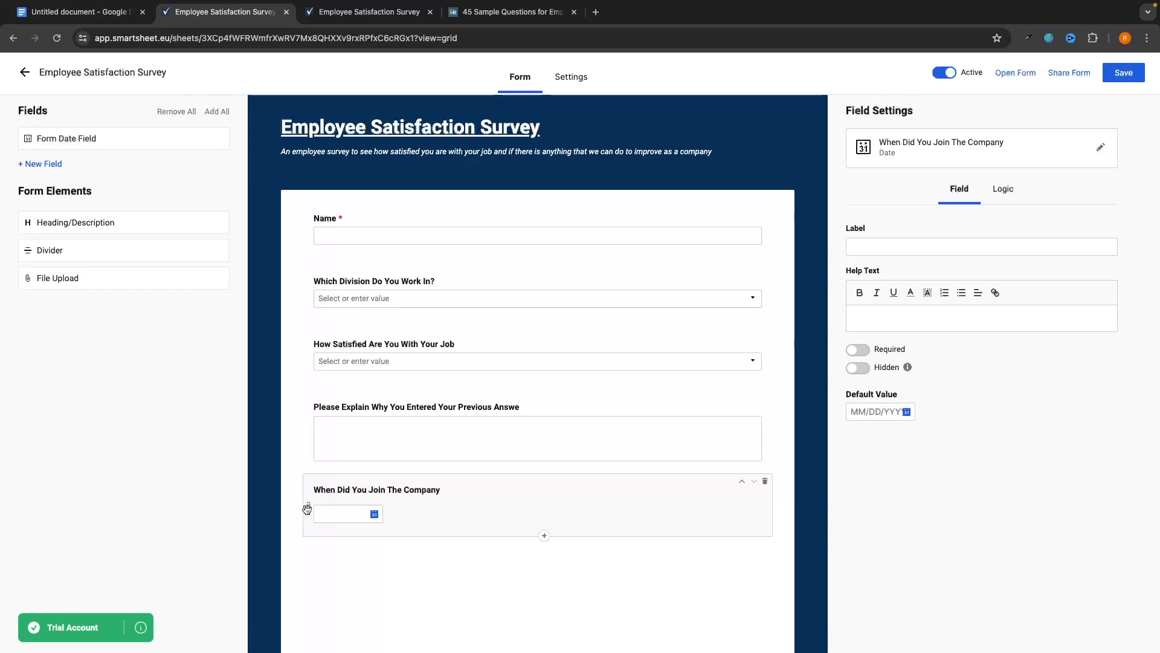
drag(307, 508, 442, 408)
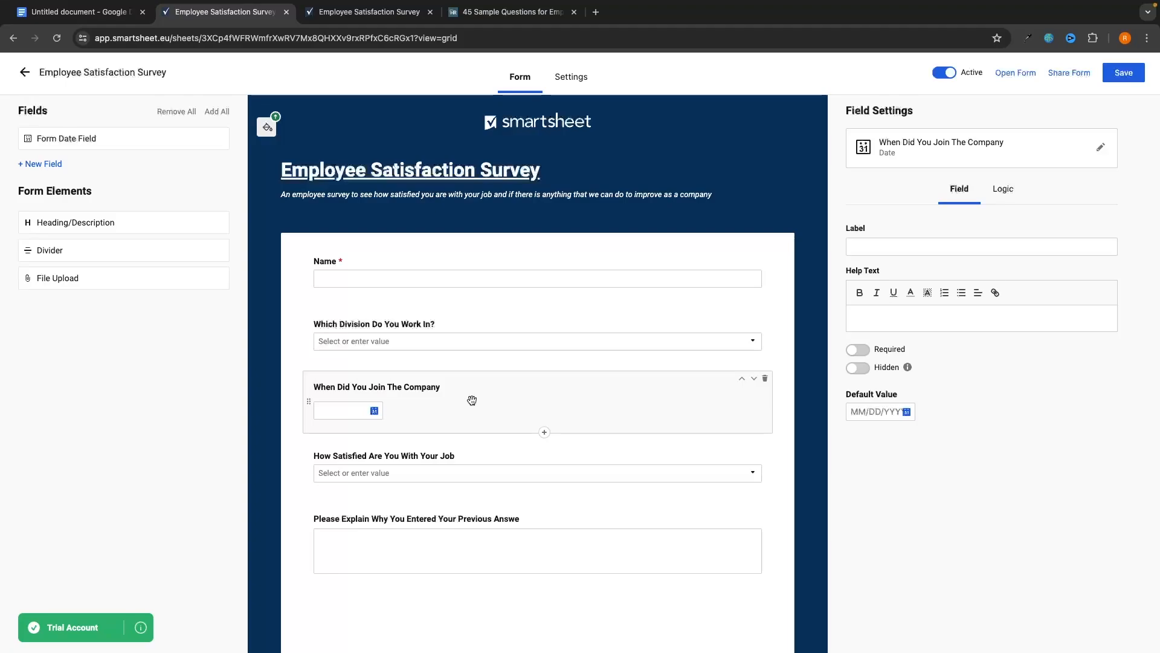
scroll(516, 423, down, 1)
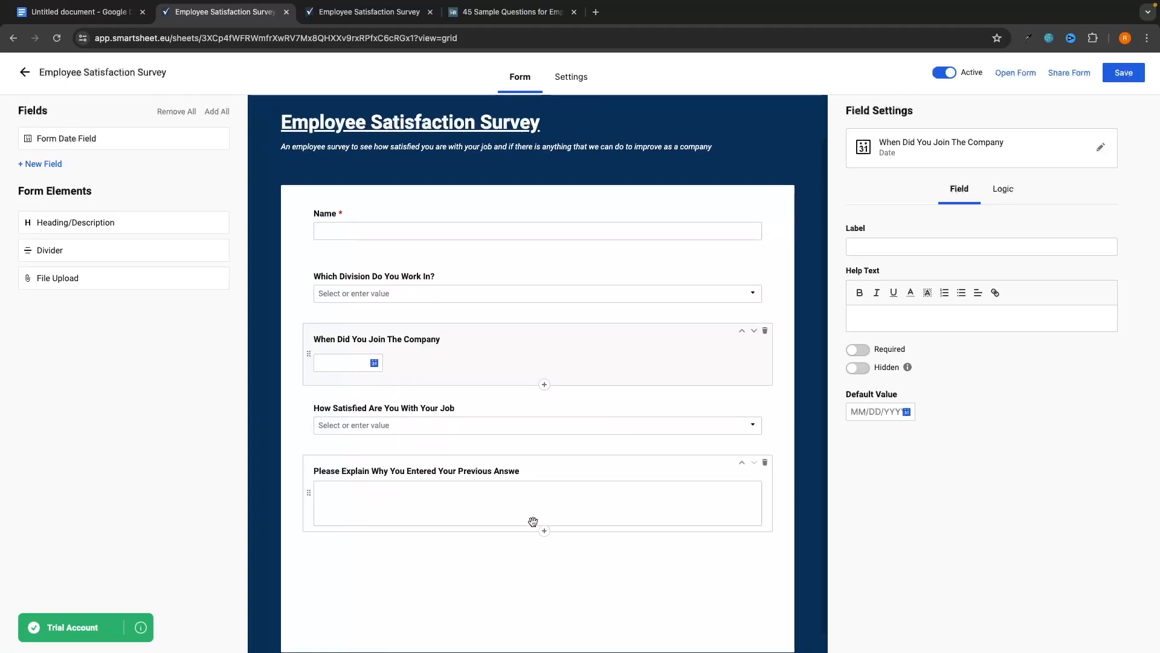
click(544, 535)
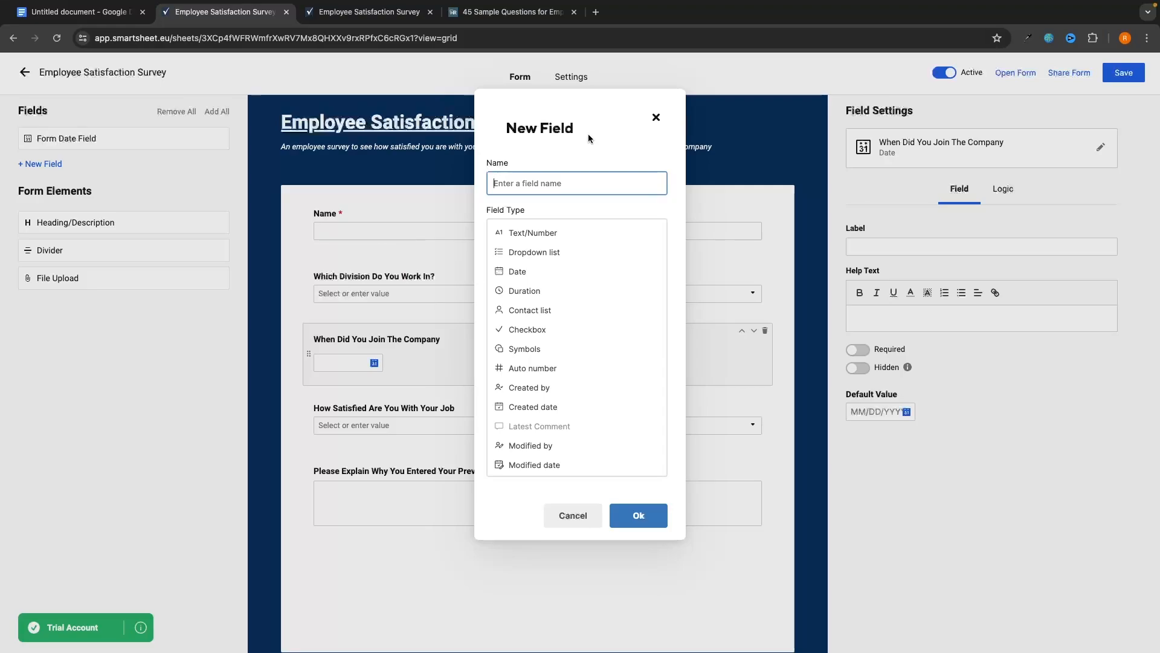
click(657, 118)
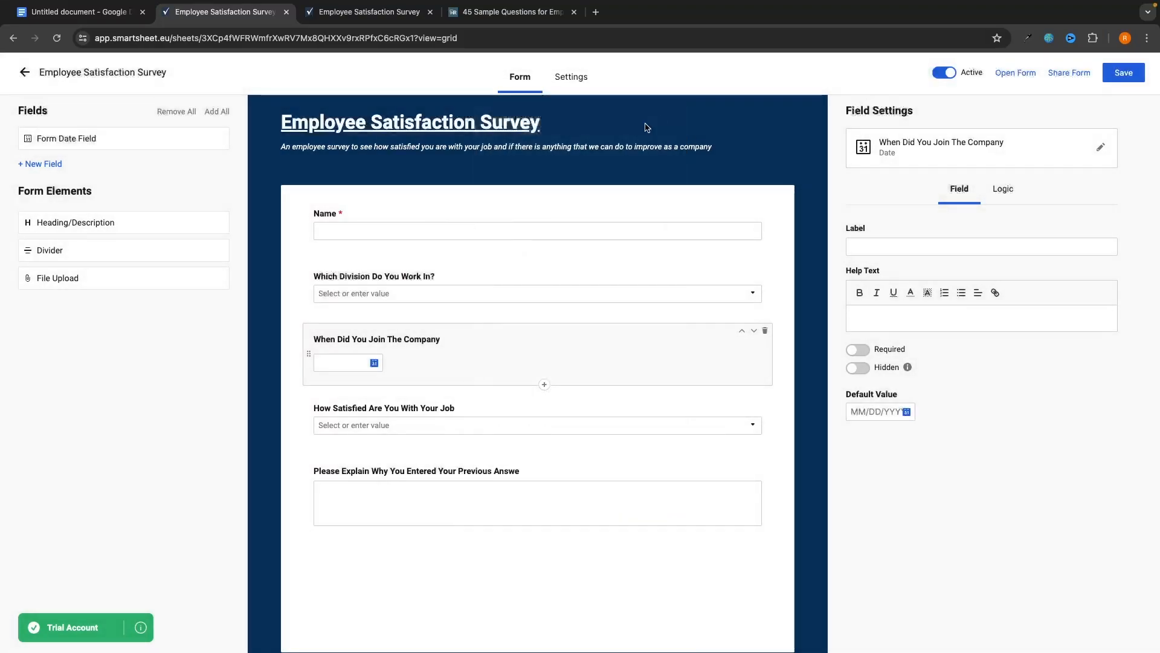
Save the form changes and open the form's settings.
scroll(622, 228, up, 1)
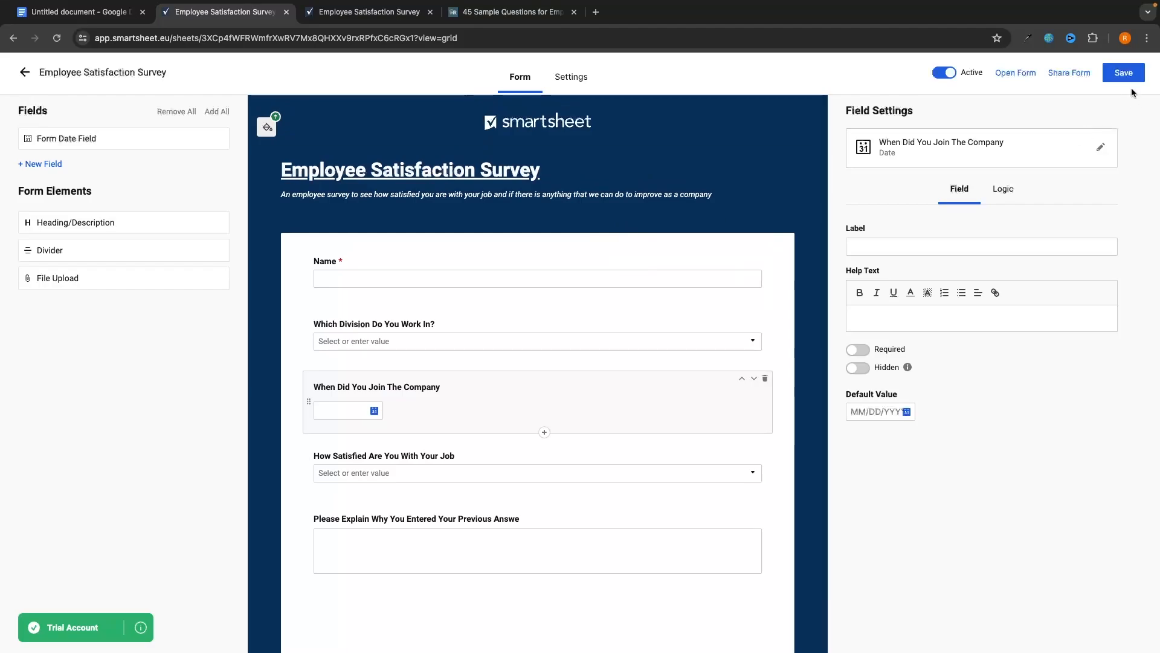
click(1128, 72)
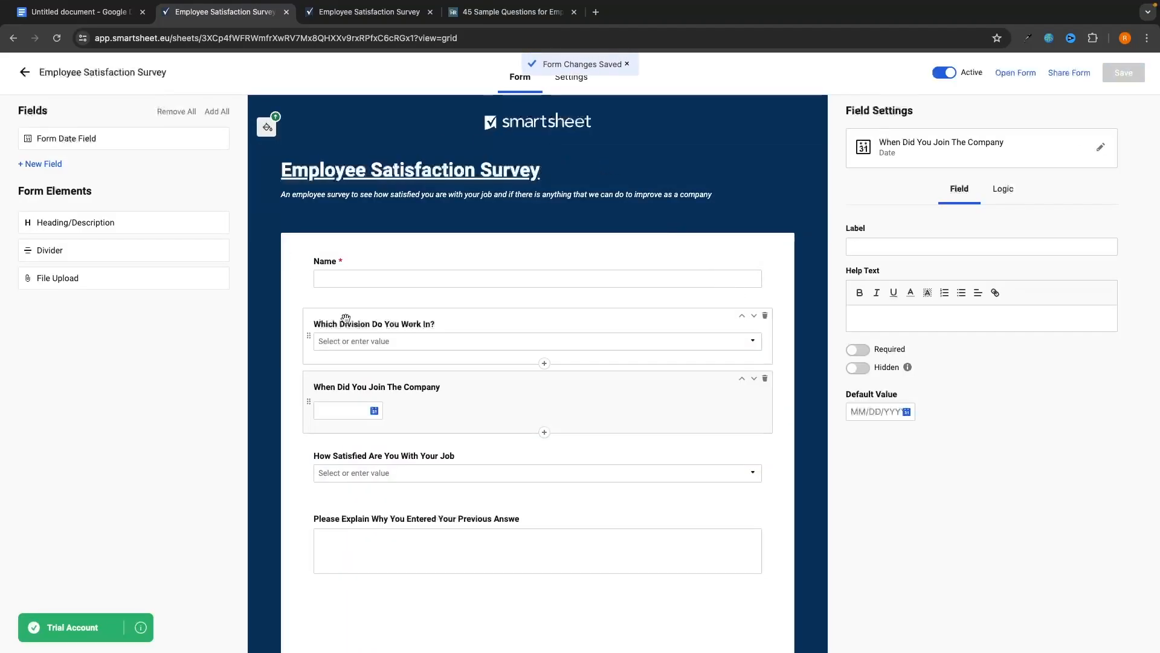
click(567, 85)
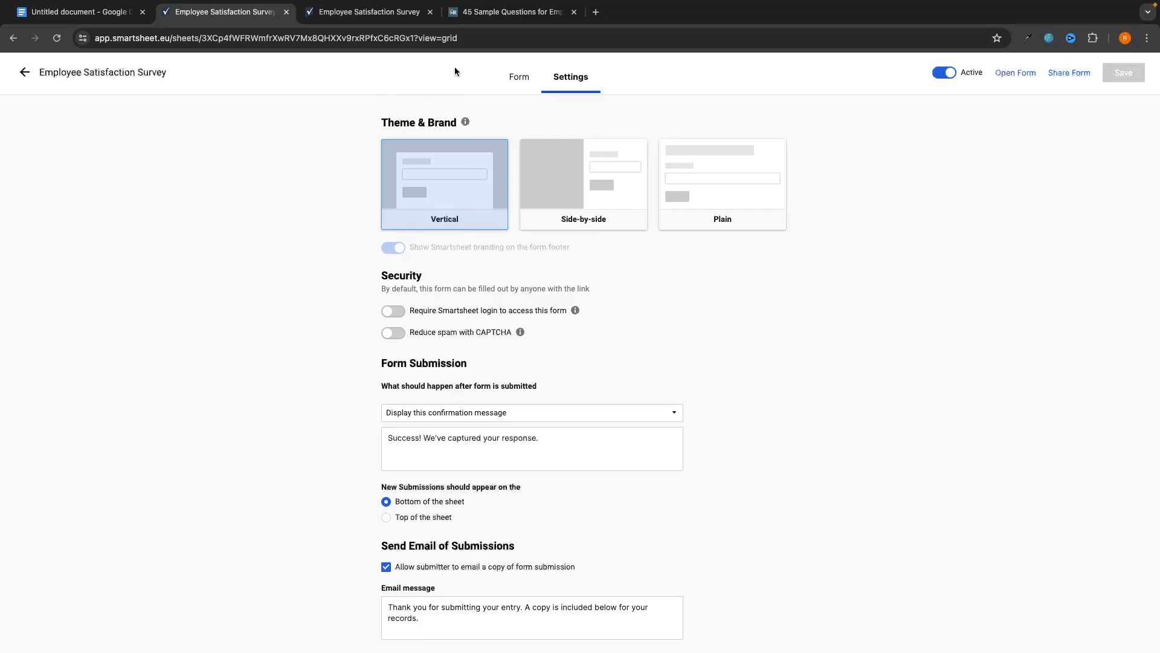
Close the old form preview and sample questions pages, and open the published form to view the Vertical theme.
click(430, 12)
click(435, 12)
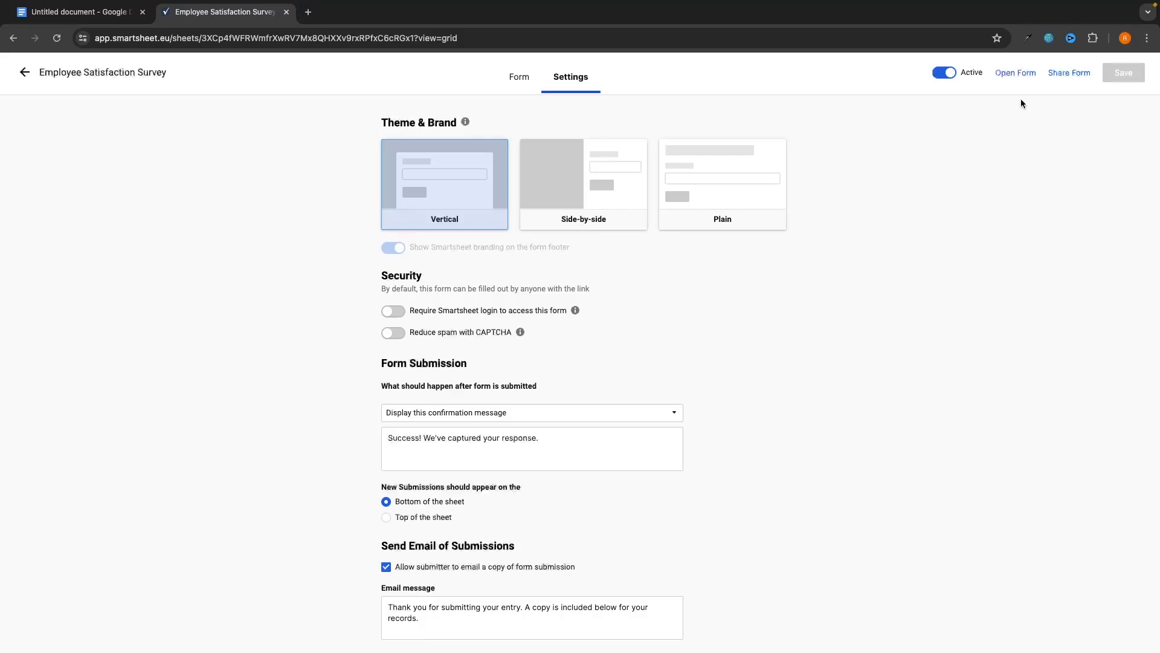
click(1016, 74)
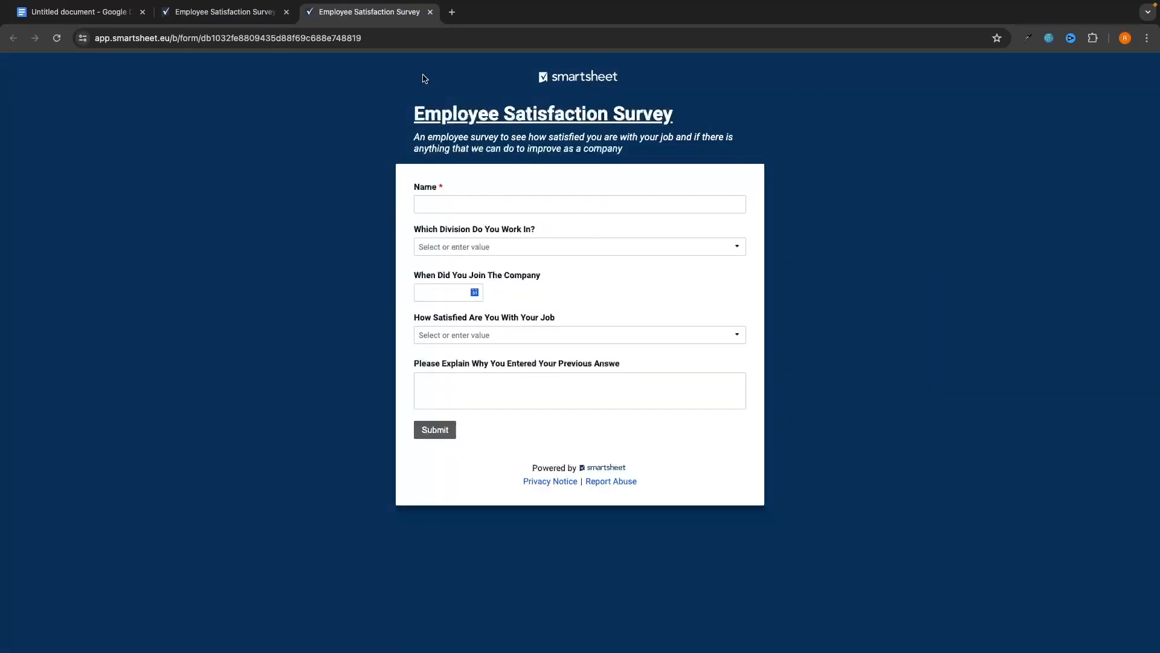
Set the form's theme to Side-by-side, save it, and preview the published form.
click(254, 12)
click(571, 192)
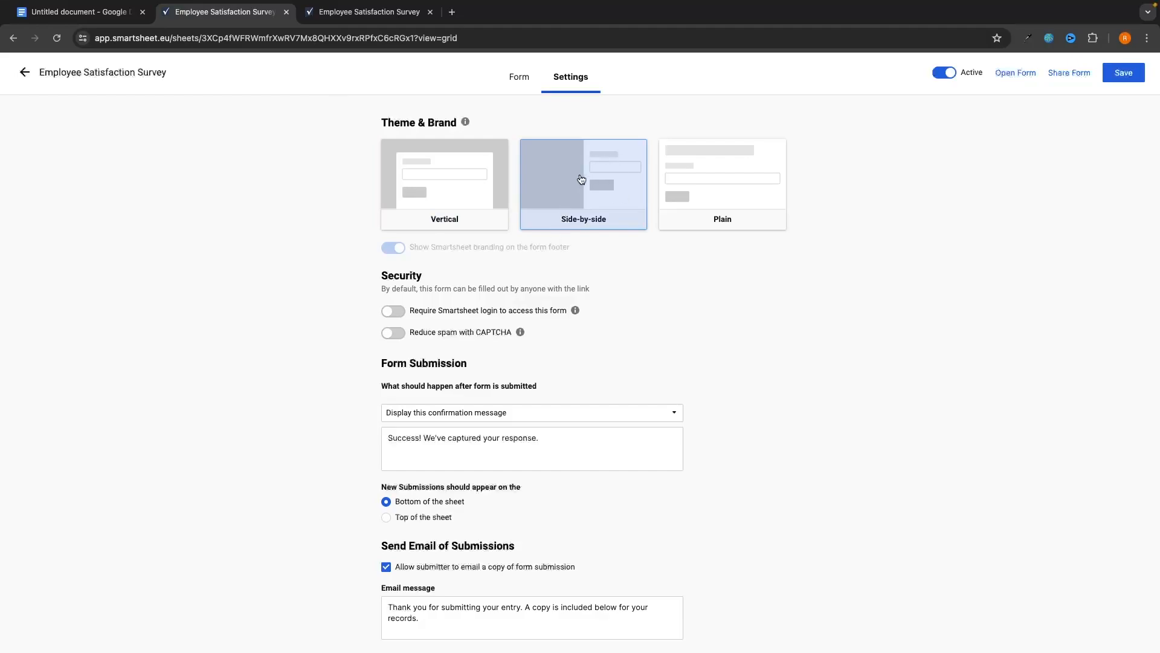
click(1124, 73)
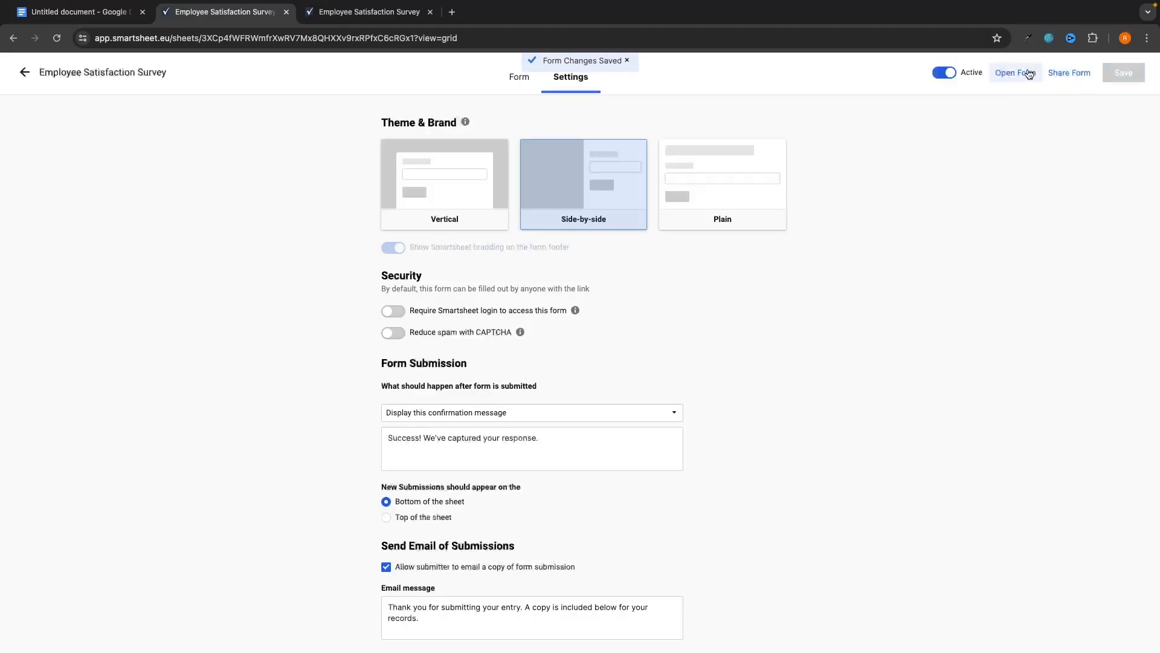
click(1017, 73)
click(496, 12)
click(381, 12)
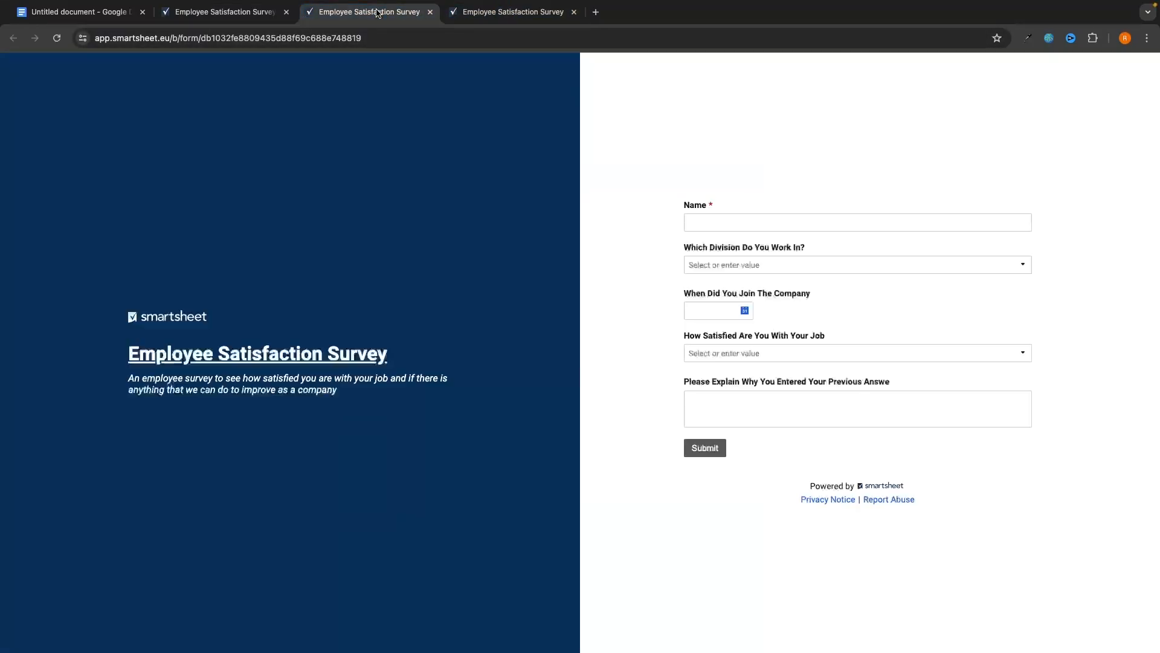
Try the Plain theme by saving it and opening the published form.
click(256, 13)
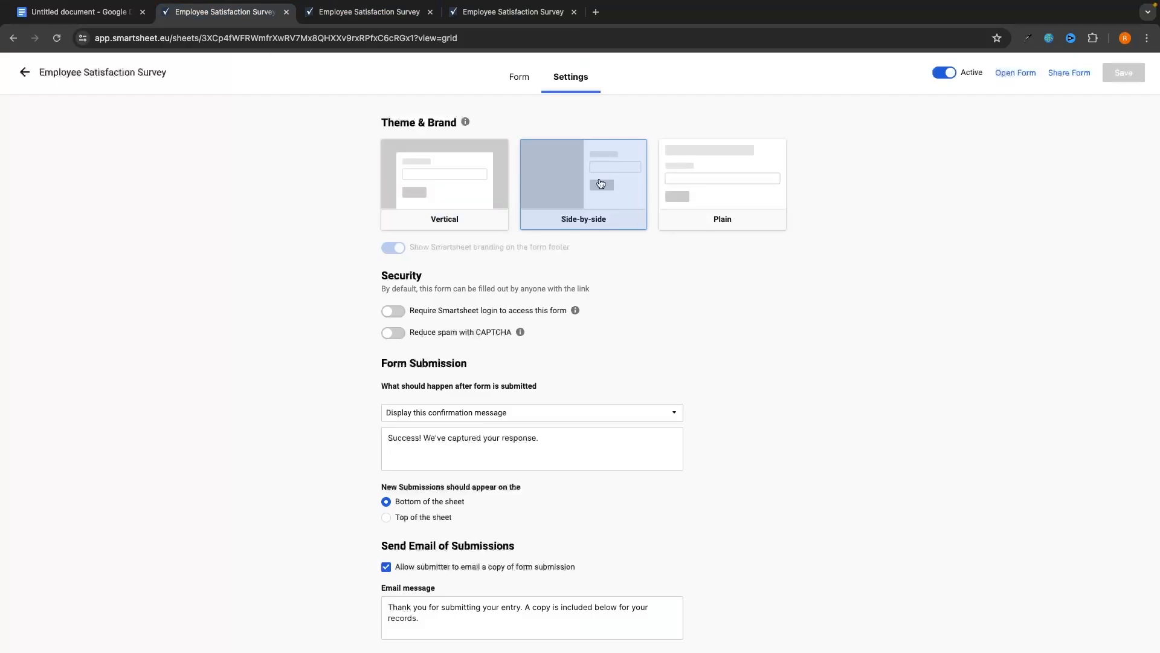
click(751, 195)
click(1124, 73)
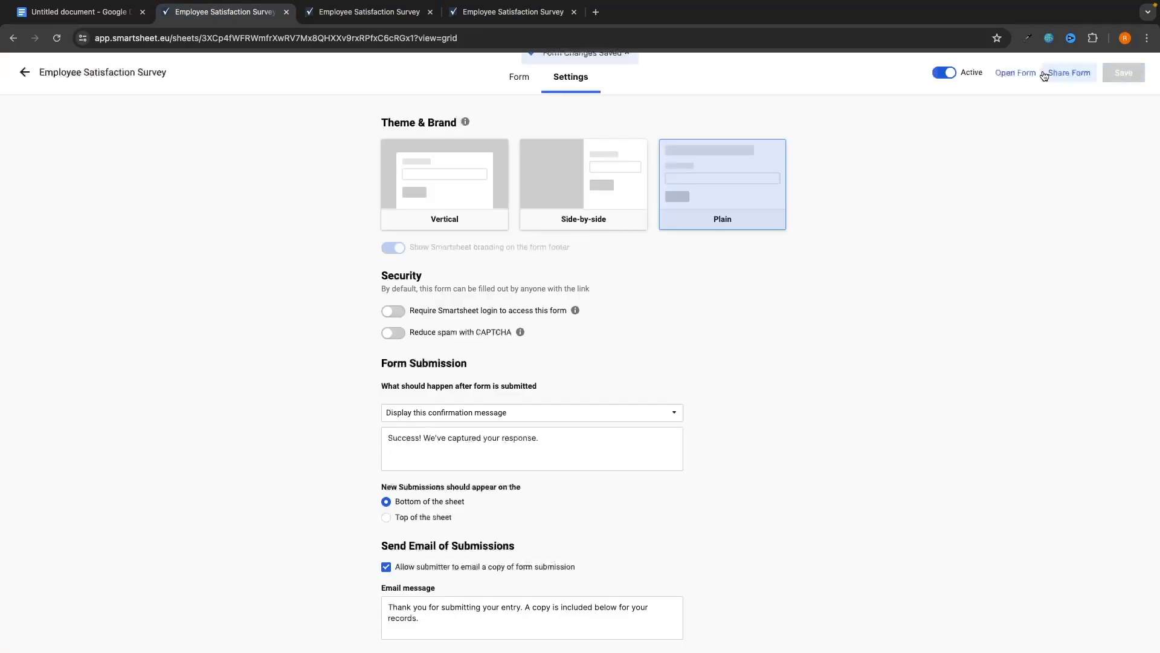
click(1010, 73)
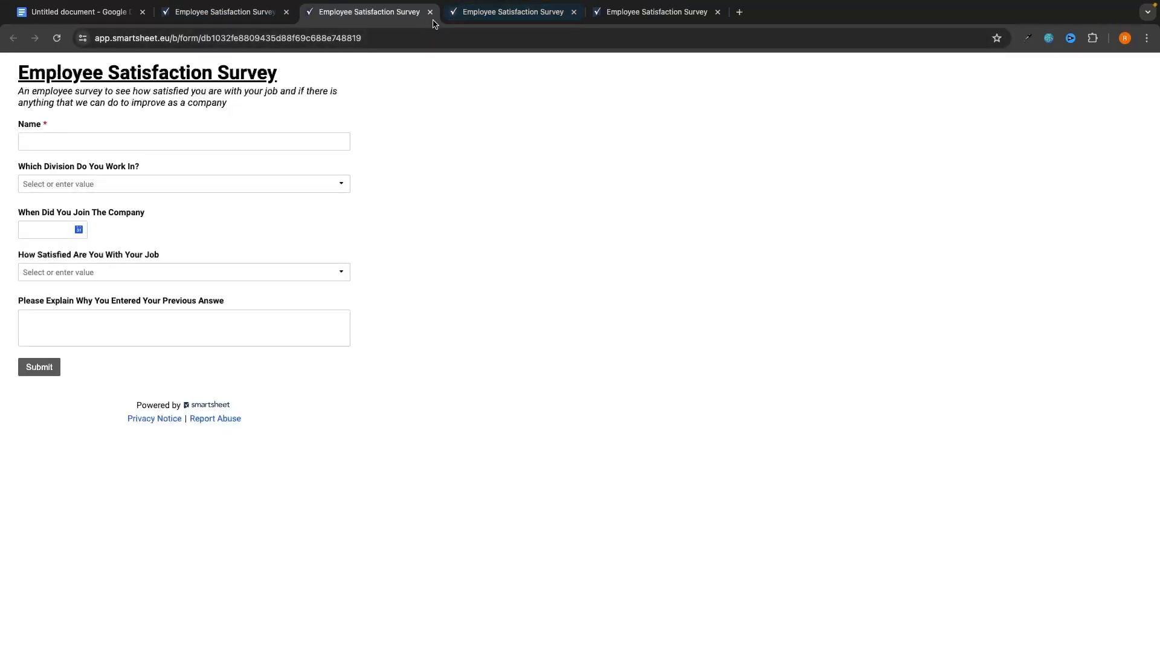
Close all the form previews and choose the Side-by-side theme in the form's settings.
click(430, 12)
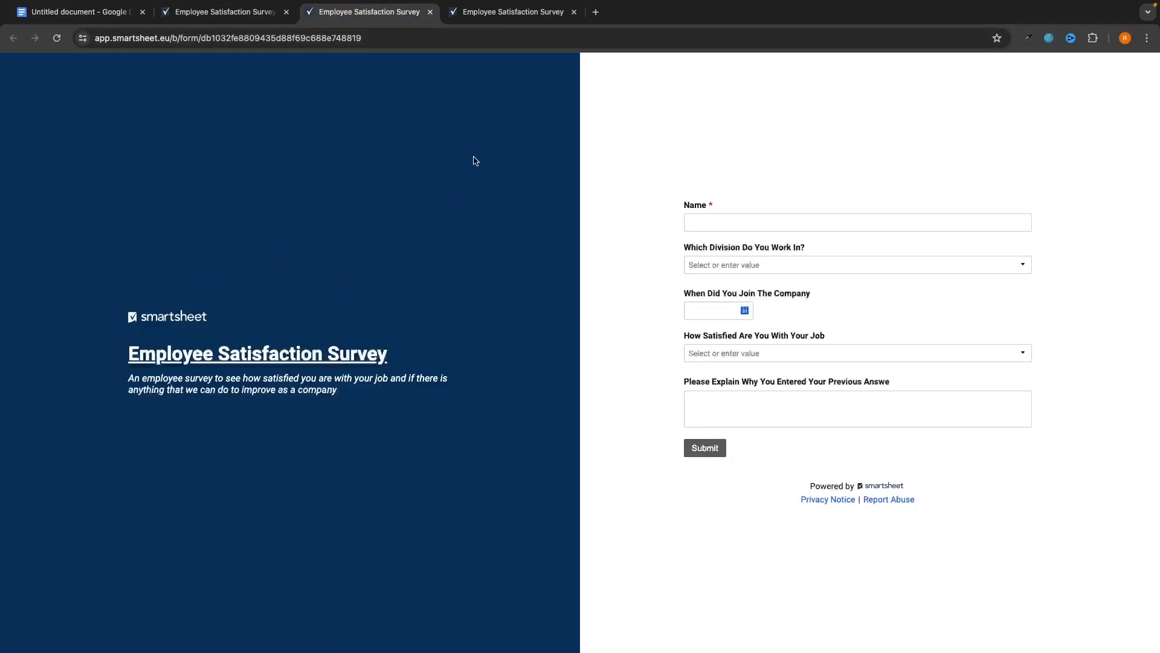
click(430, 12)
click(430, 12)
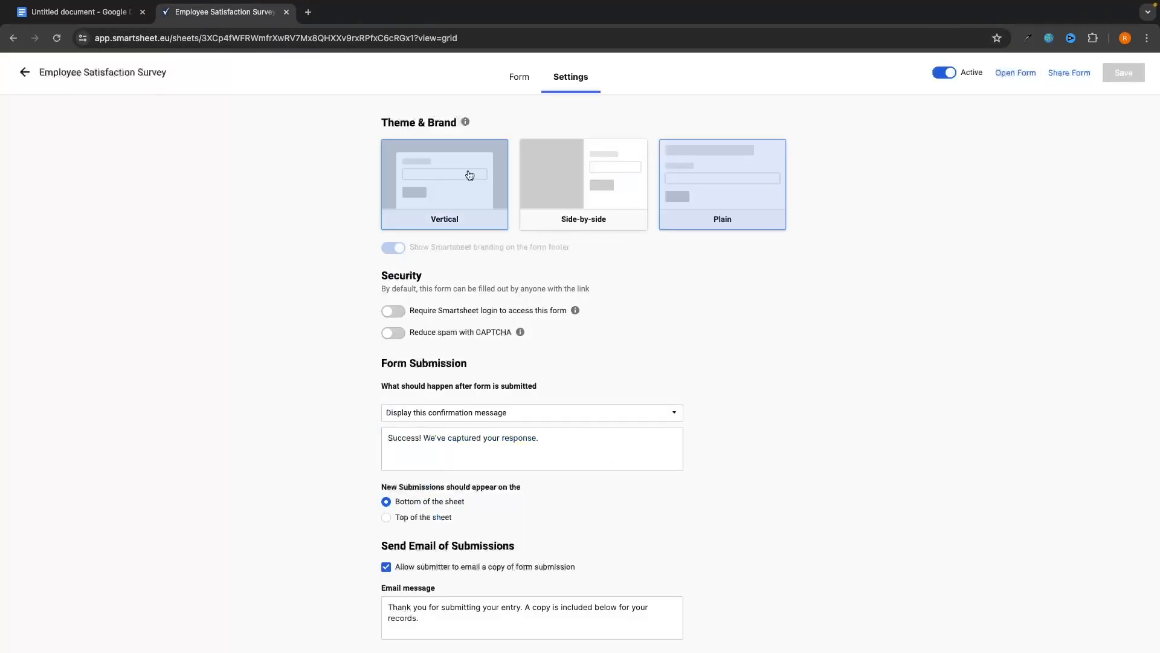
click(541, 188)
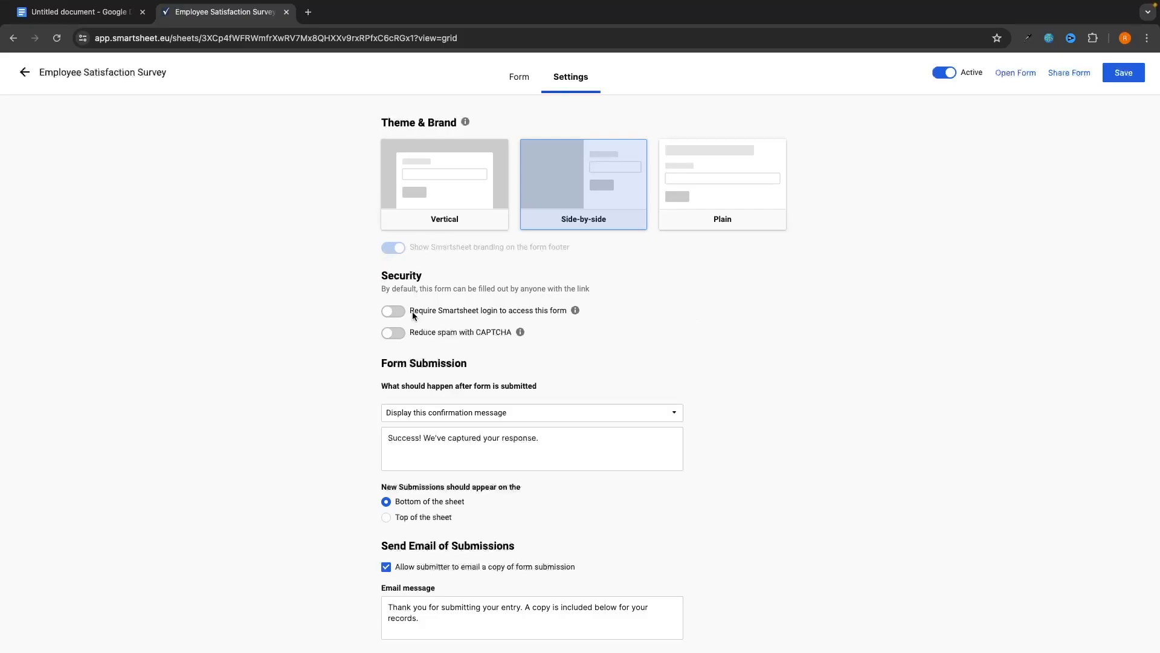
Turn on the requirement for a Smartsheet login to access the form, and turn it off again.
click(506, 315)
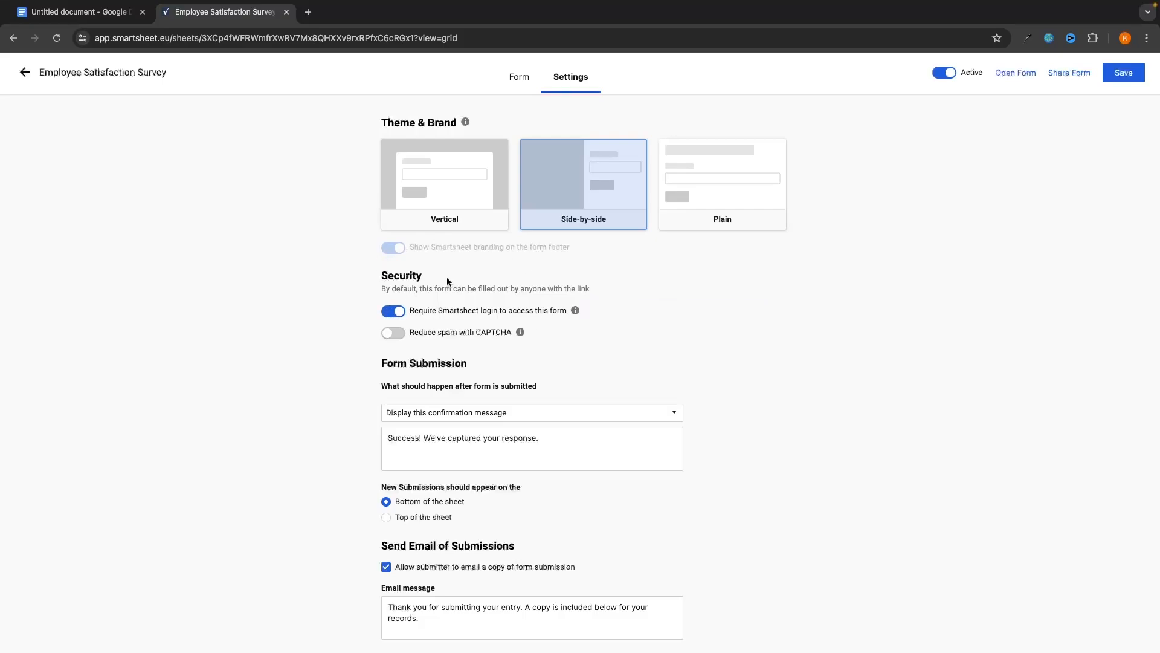
click(475, 311)
Examine the options for what happens after form submission, keeping "Display this confirmation message" and its message text.
click(500, 411)
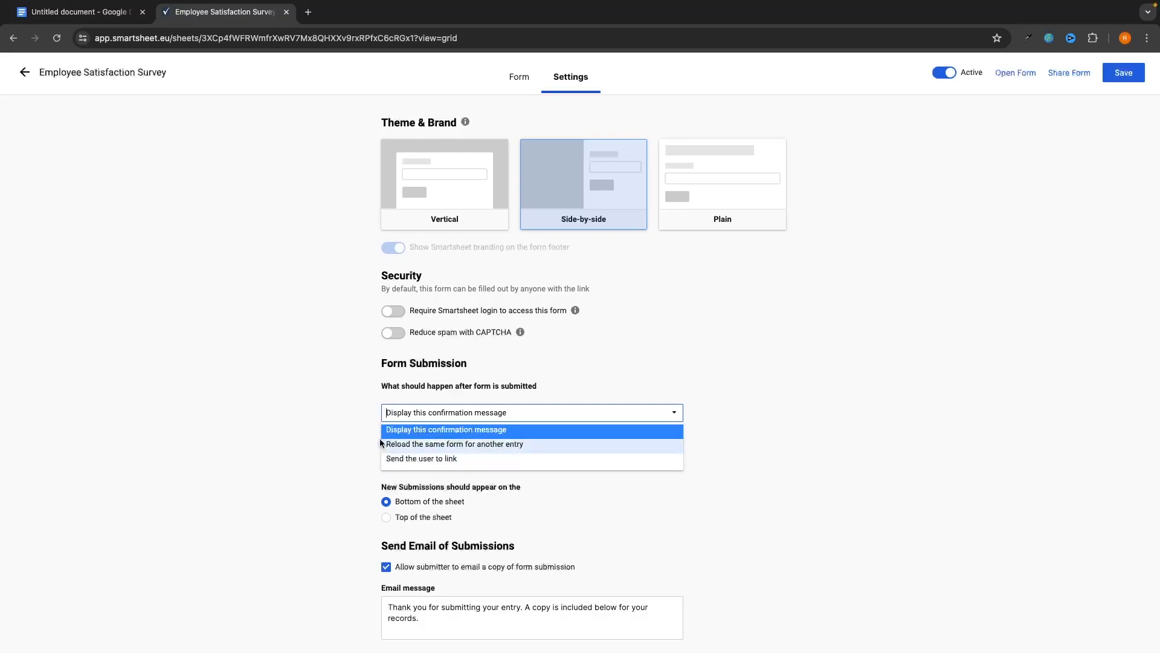
click(454, 431)
drag(539, 439, 389, 442)
click(469, 449)
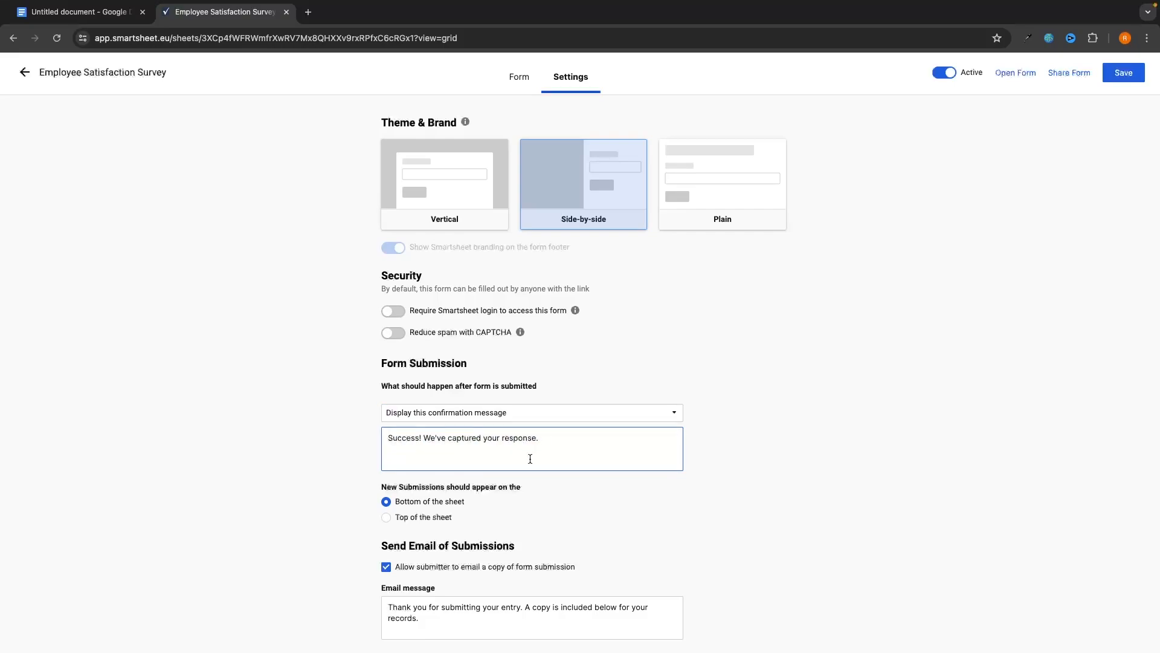
click(315, 468)
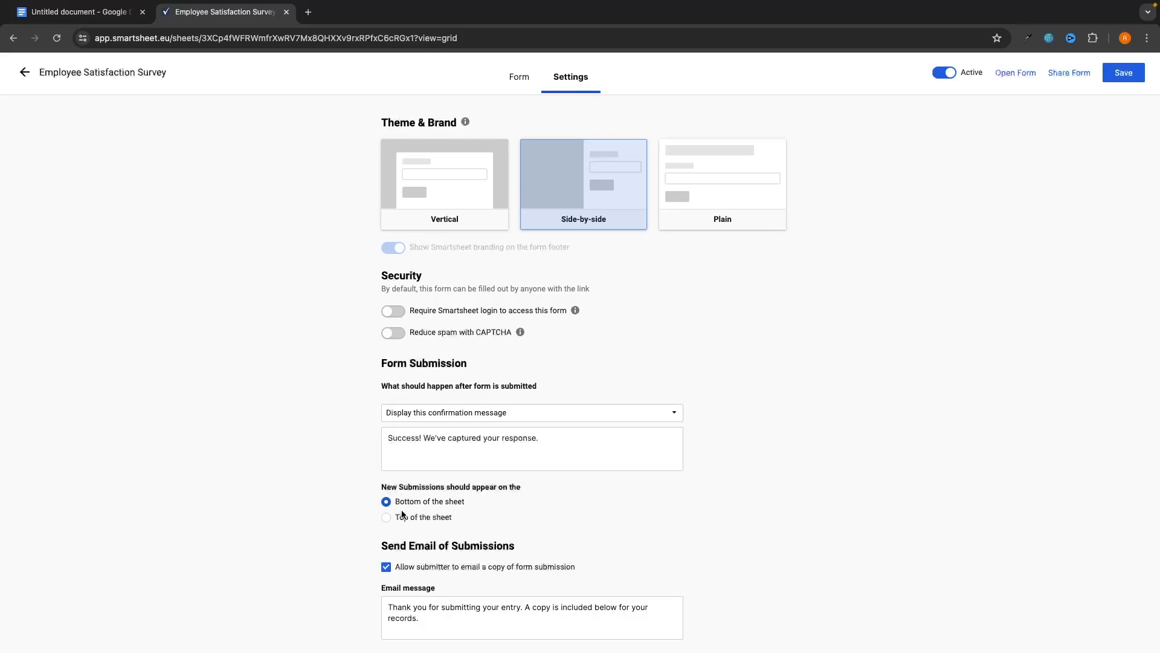
Open the survey's sheet in a duplicate browser tab and check where submissions go, alternating with the form's settings.
right_click(244, 15)
click(273, 97)
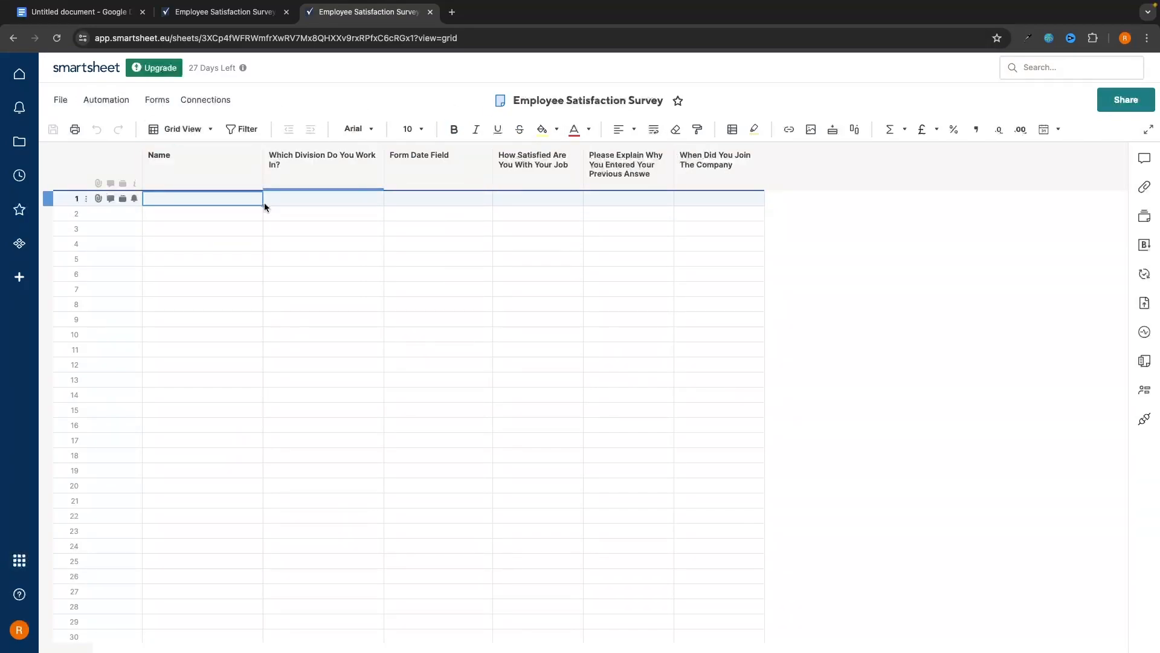
click(234, 11)
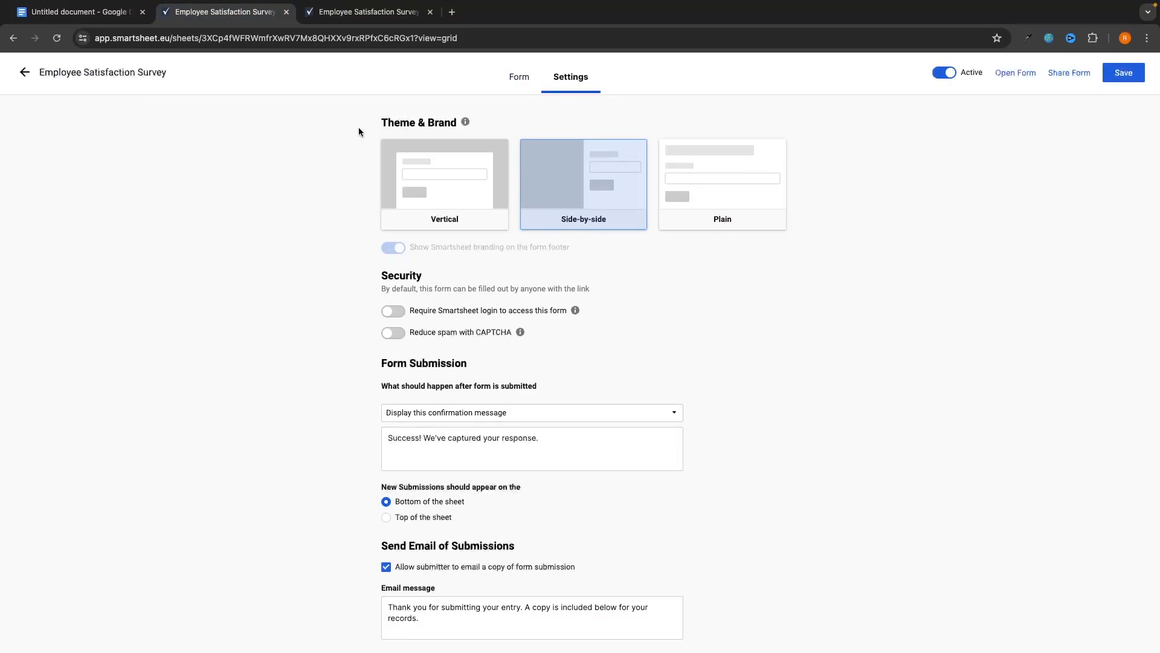
click(340, 15)
click(240, 21)
click(362, 12)
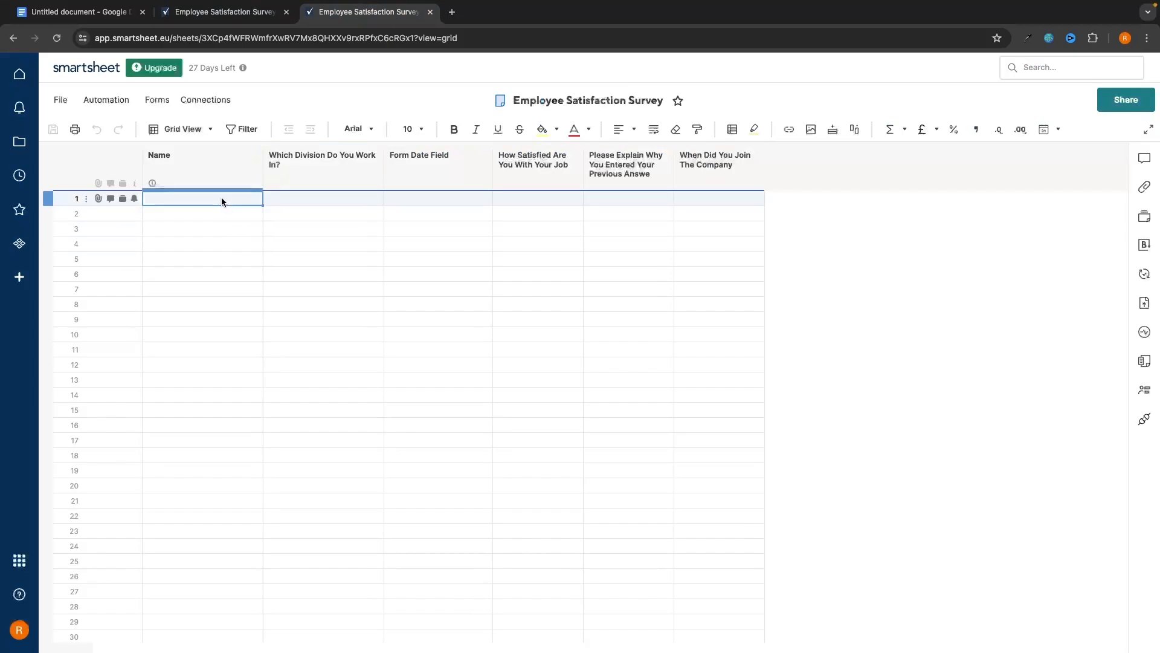
Examine the sheet's rows where responses go, comparing them with the form setting for where new submissions should appear.
drag(222, 198, 744, 202)
drag(182, 214, 751, 220)
drag(224, 230, 790, 260)
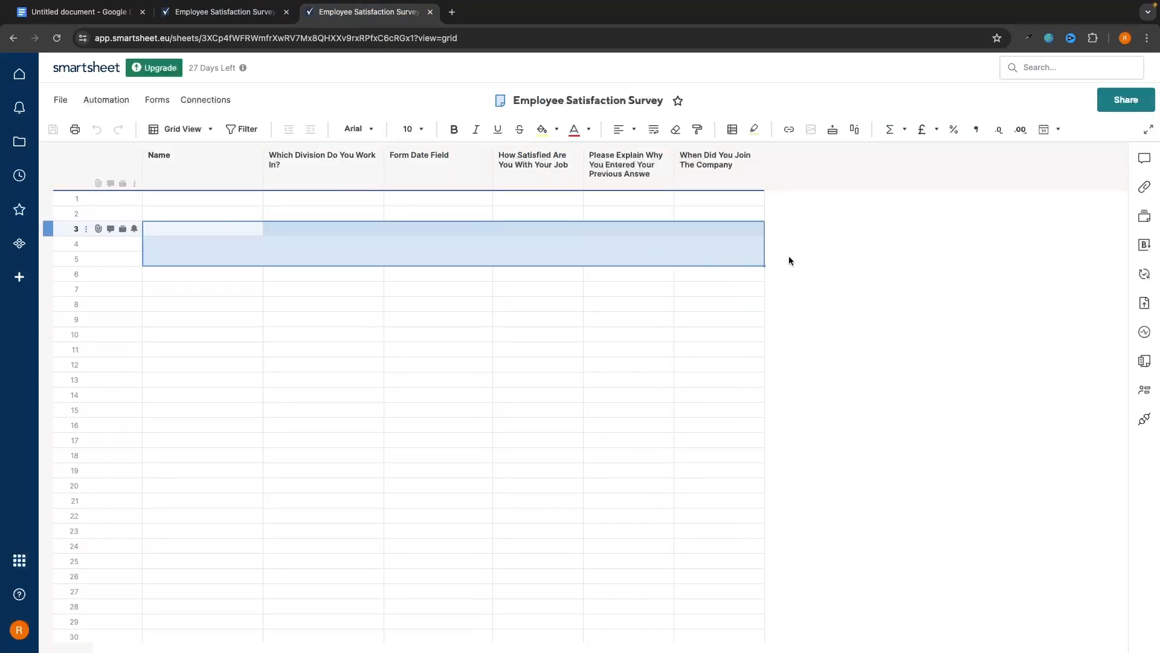
click(266, 14)
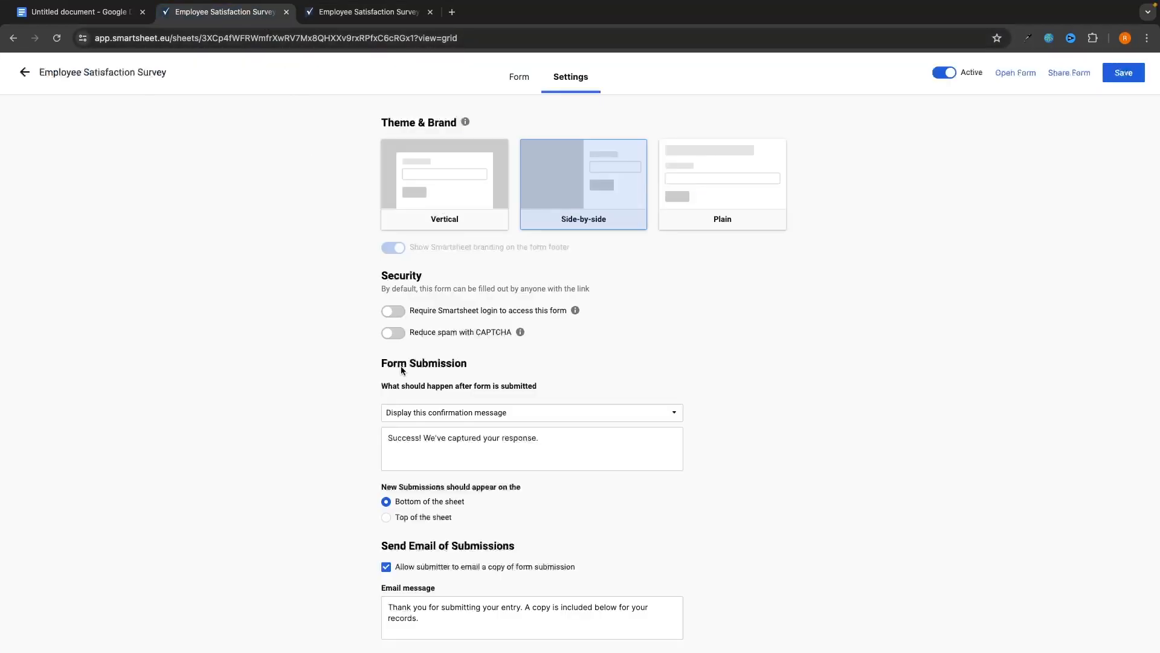
click(363, 12)
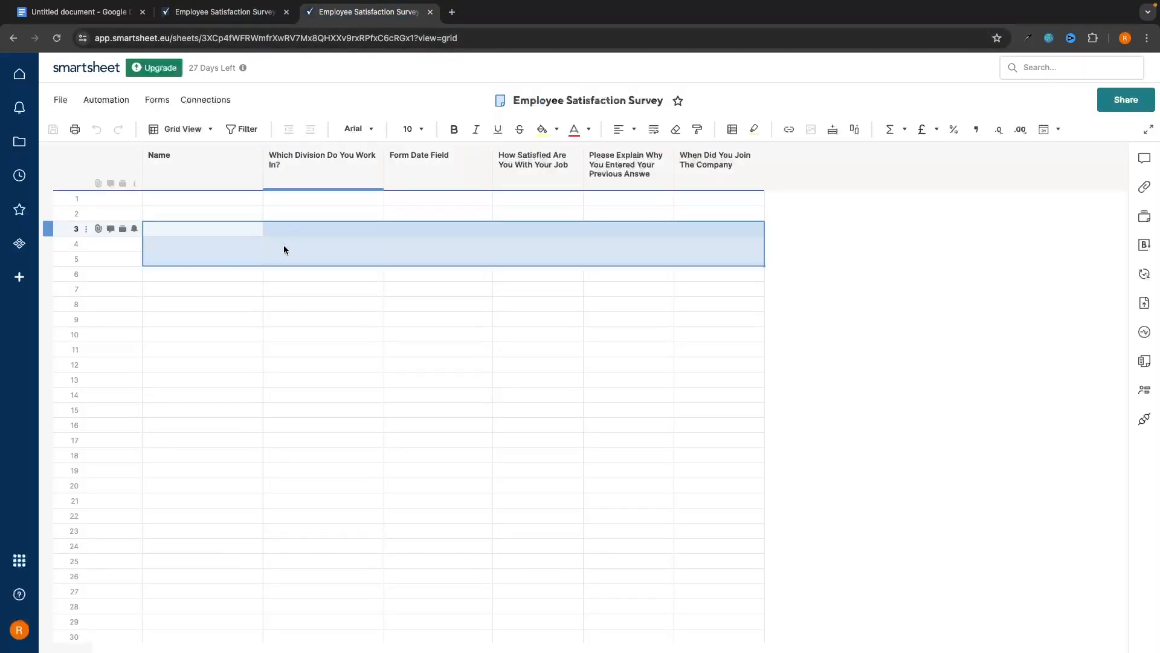
drag(171, 199, 719, 197)
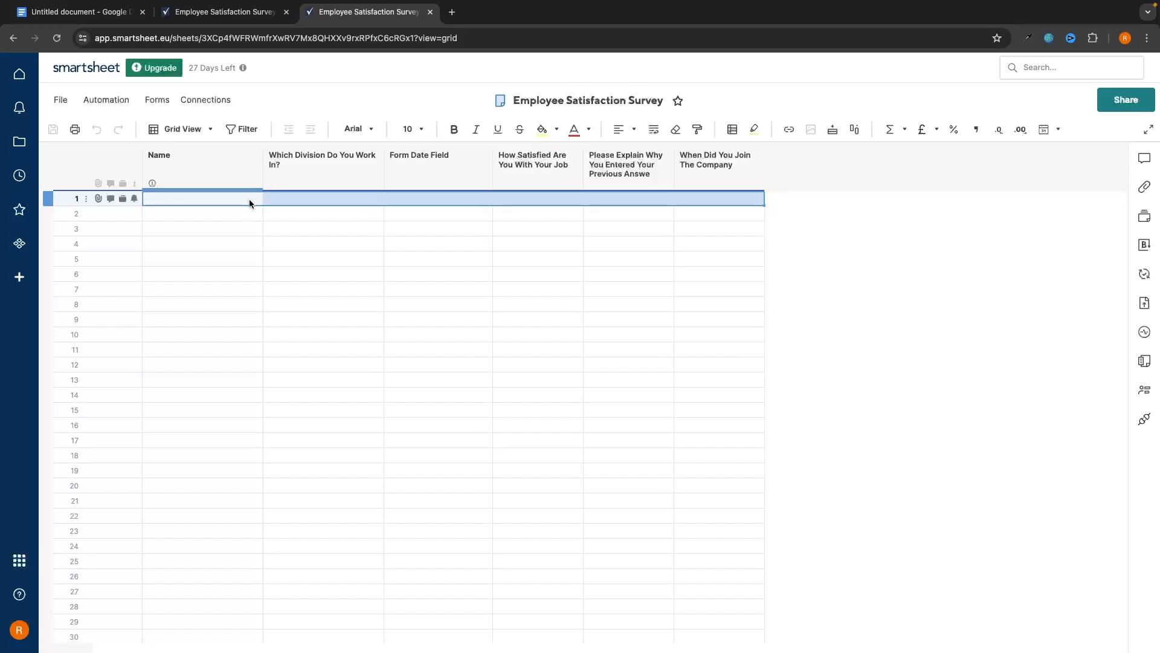
click(262, 17)
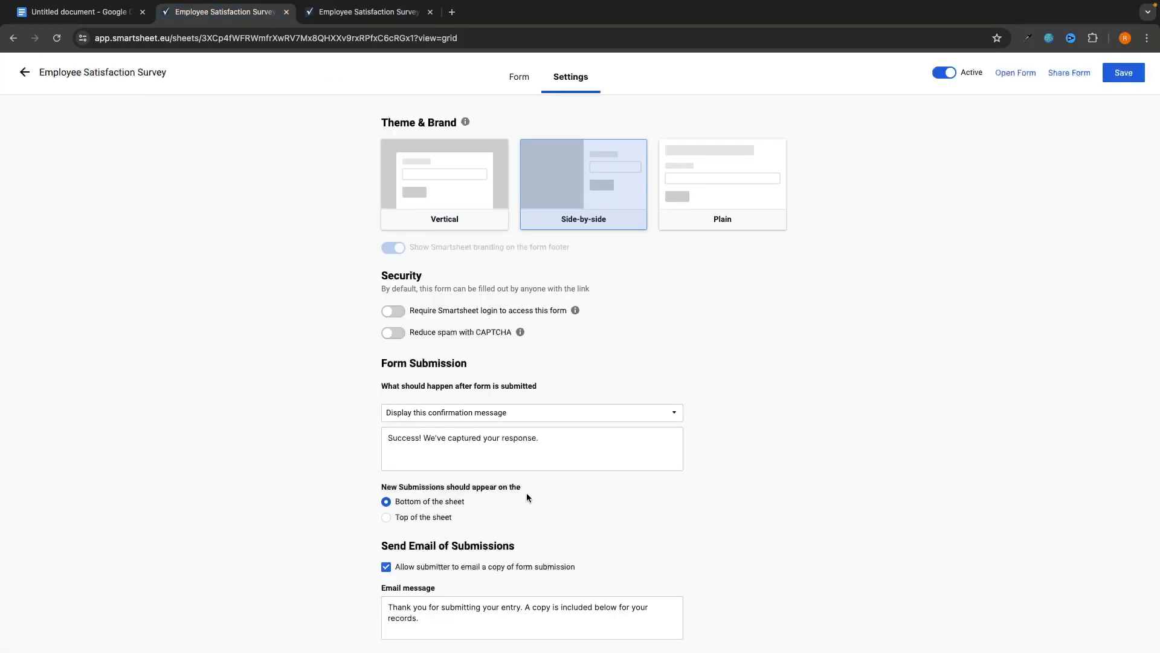
Save the form's settings and return to the form's layout editor.
click(1124, 73)
click(531, 79)
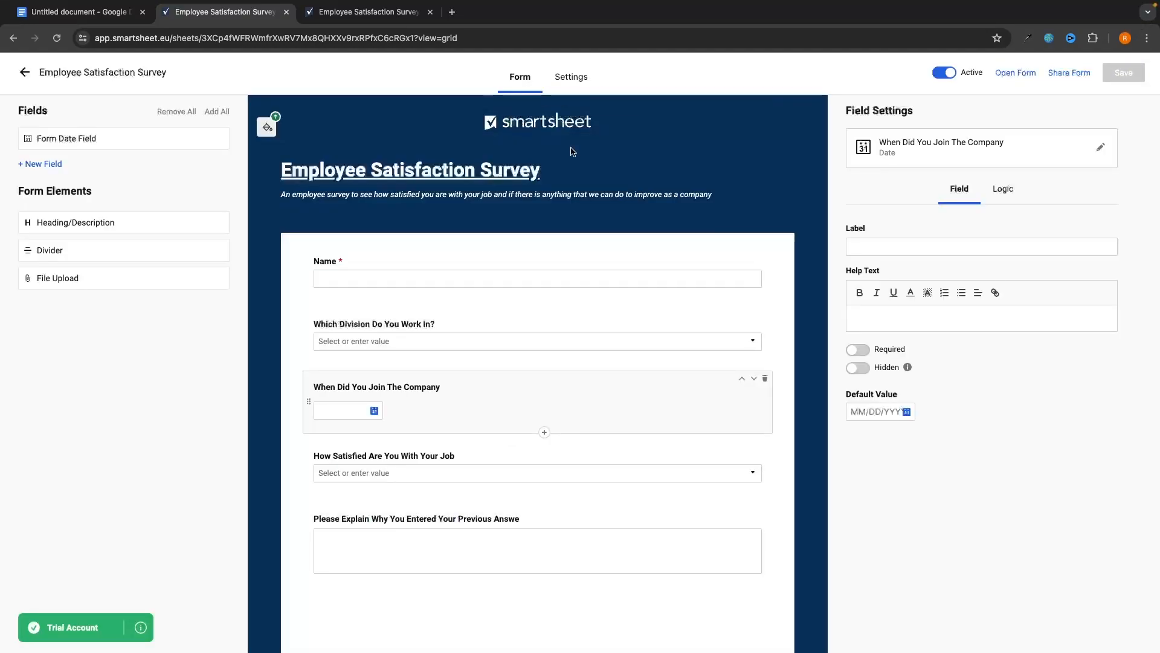
click(579, 84)
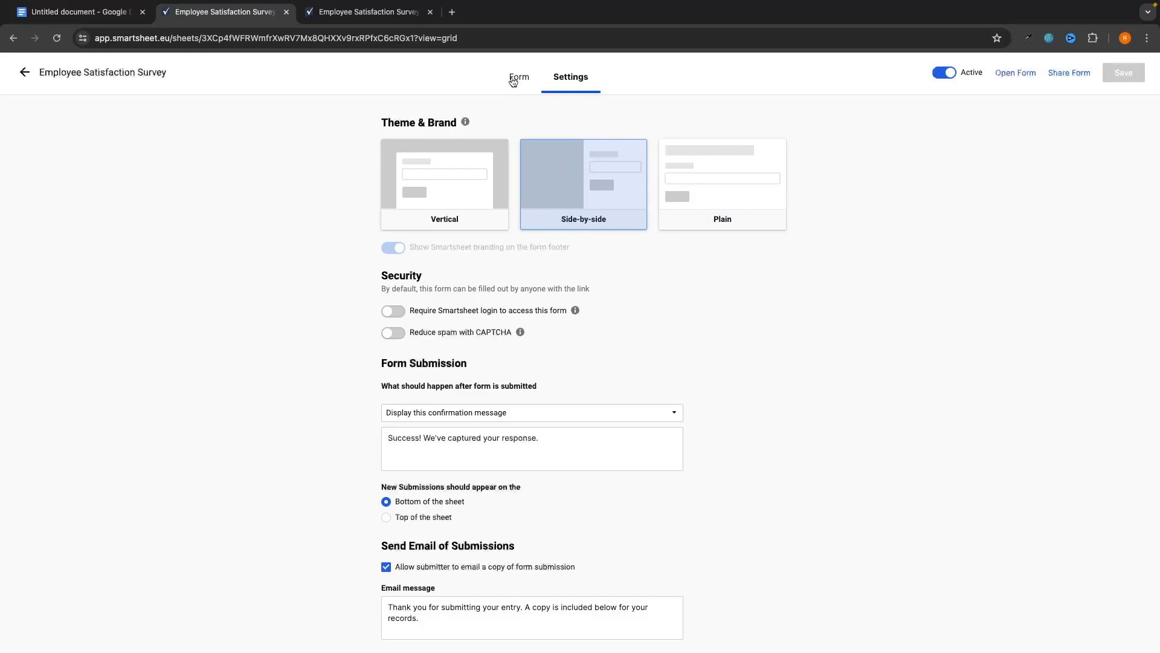
click(513, 80)
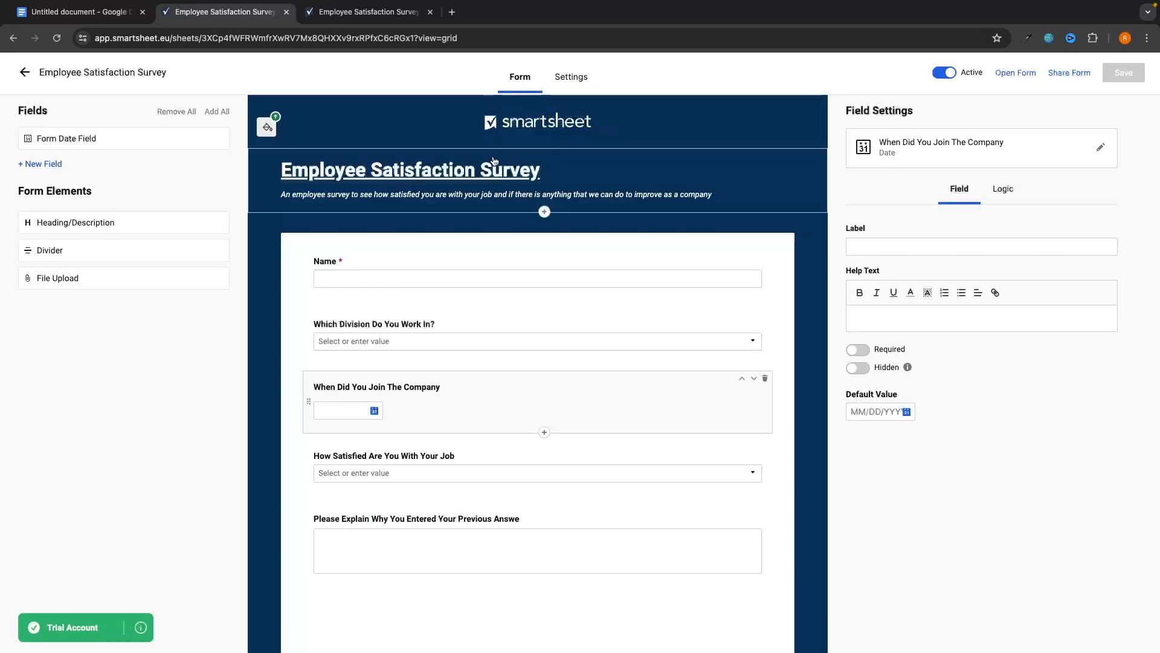
Prepare to share the form by email, adding the recipient's e-mail address and entering the message "Hello" under the existing subject.
click(1058, 75)
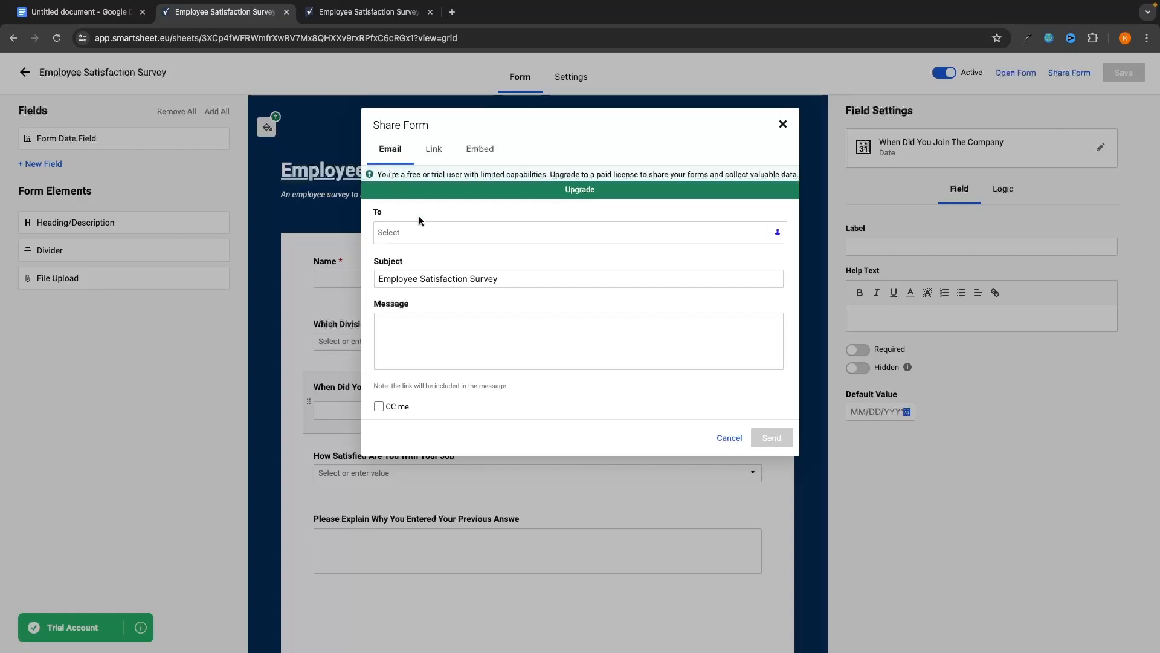
click(429, 237)
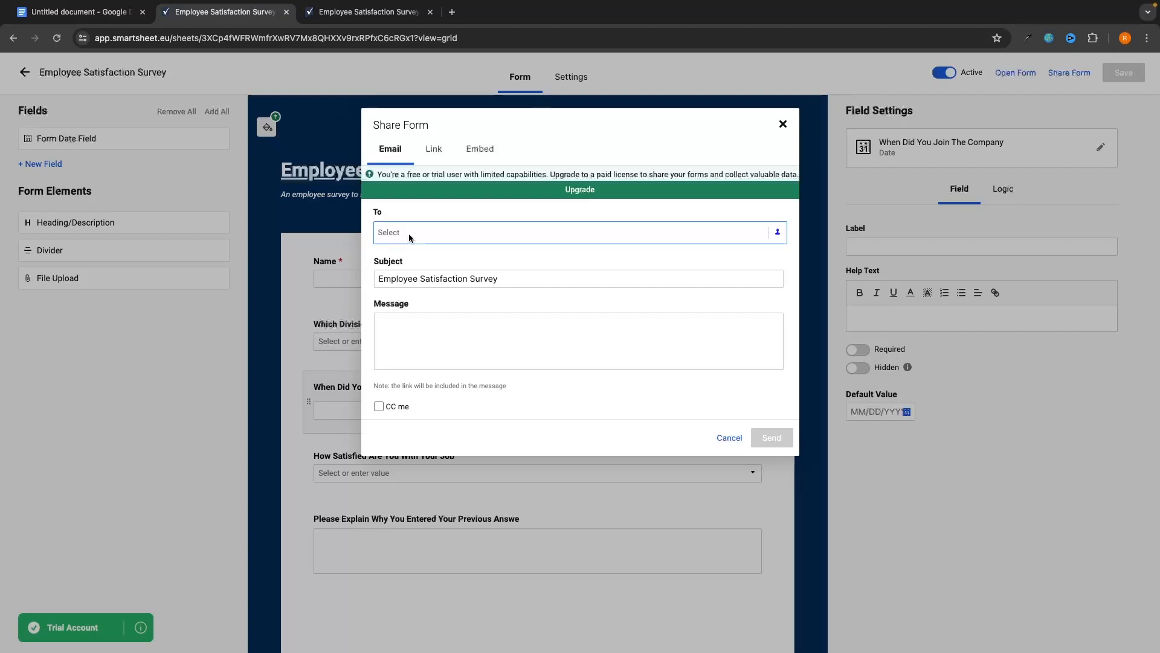
text(da)
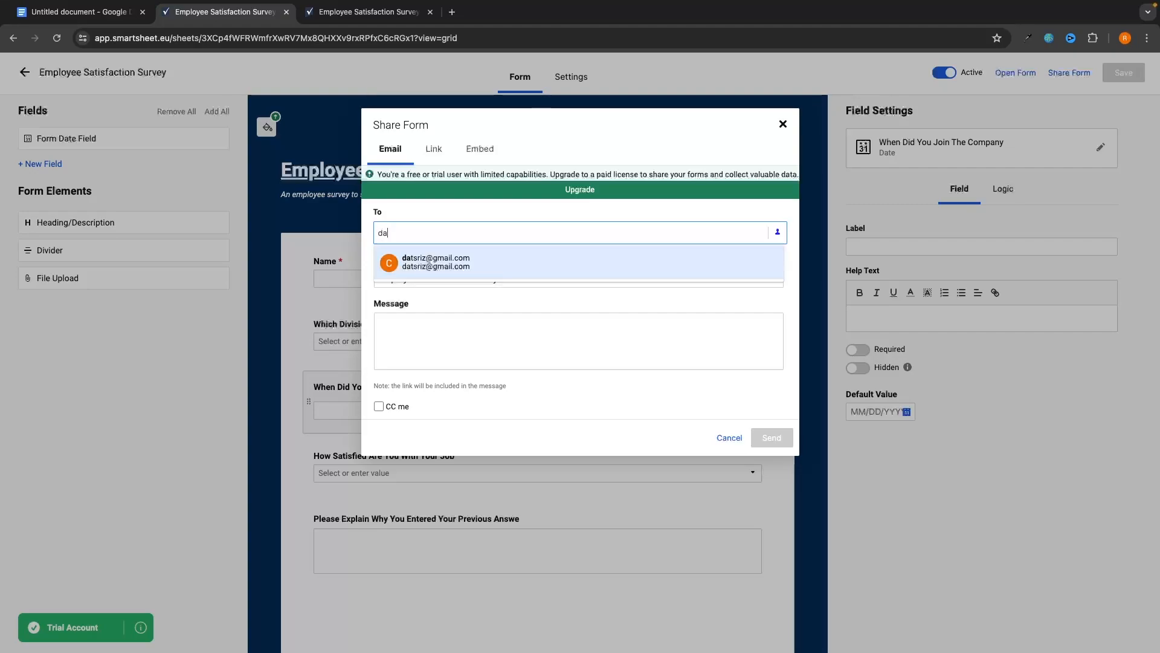
click(419, 258)
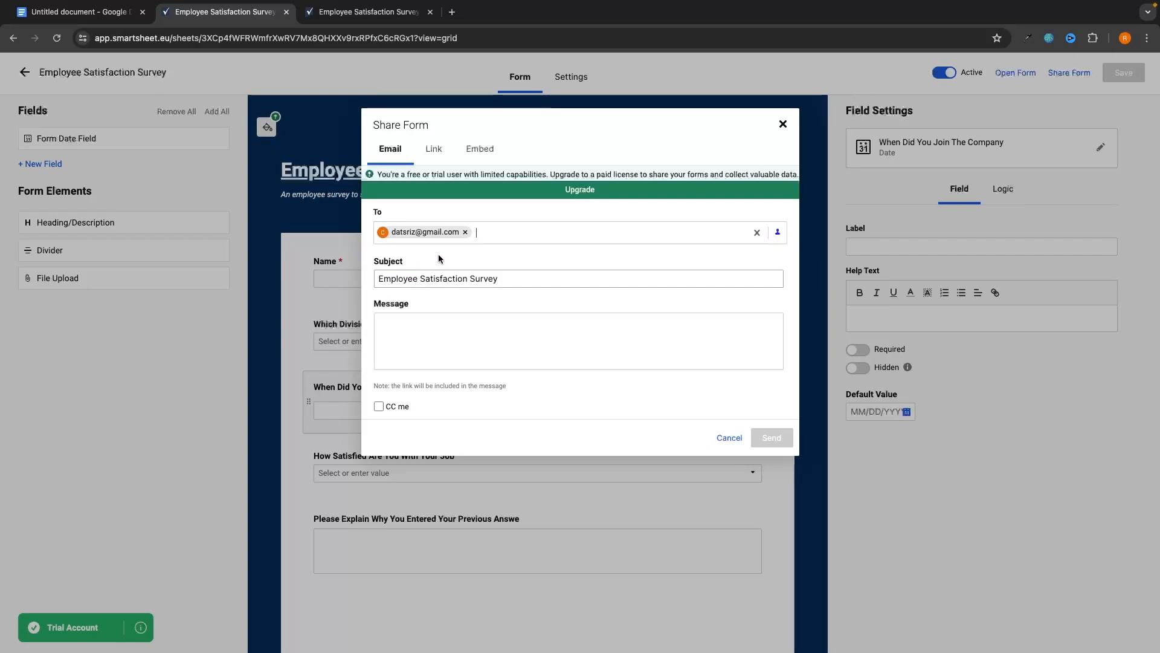
drag(389, 276, 624, 279)
click(528, 326)
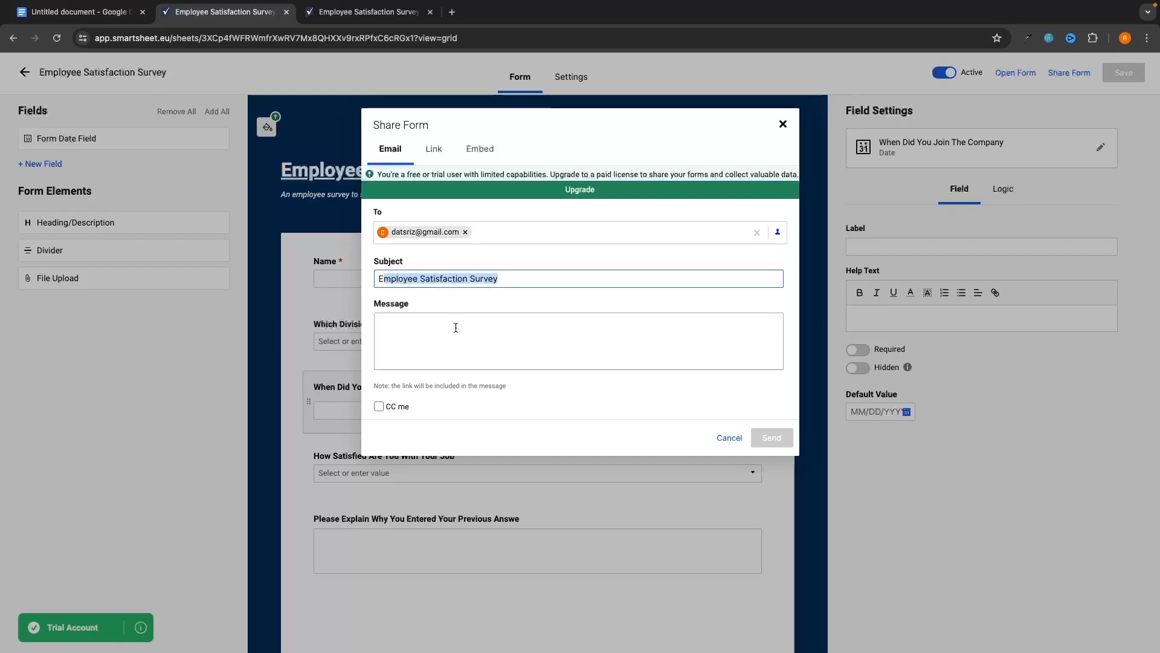
text(Hello)
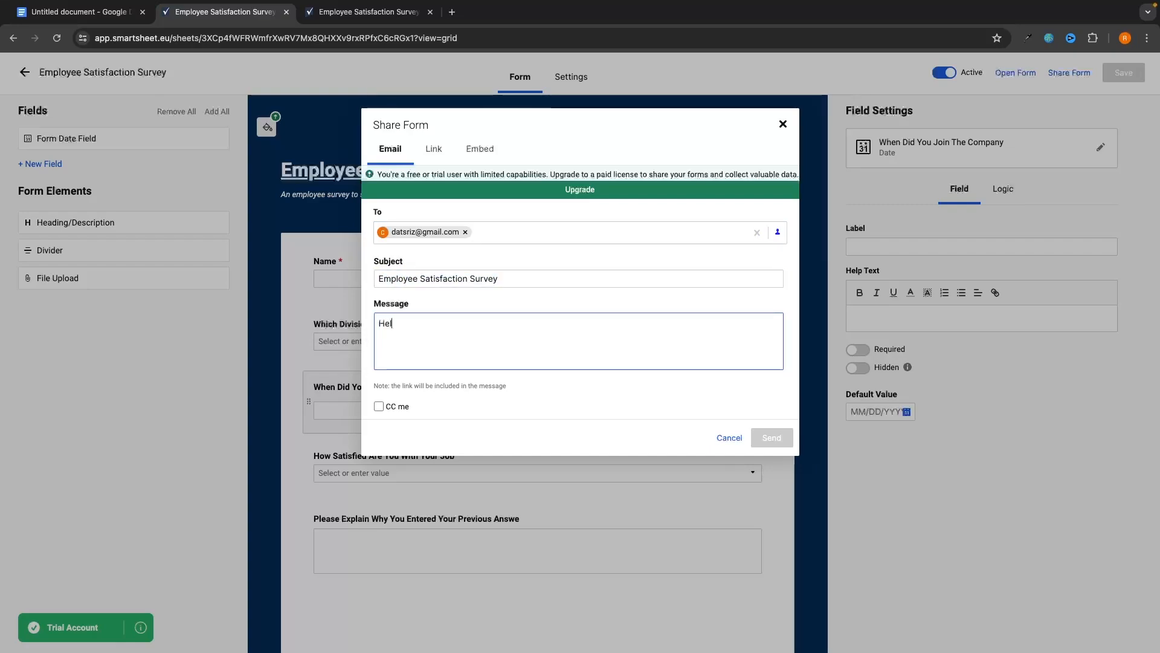
click(527, 377)
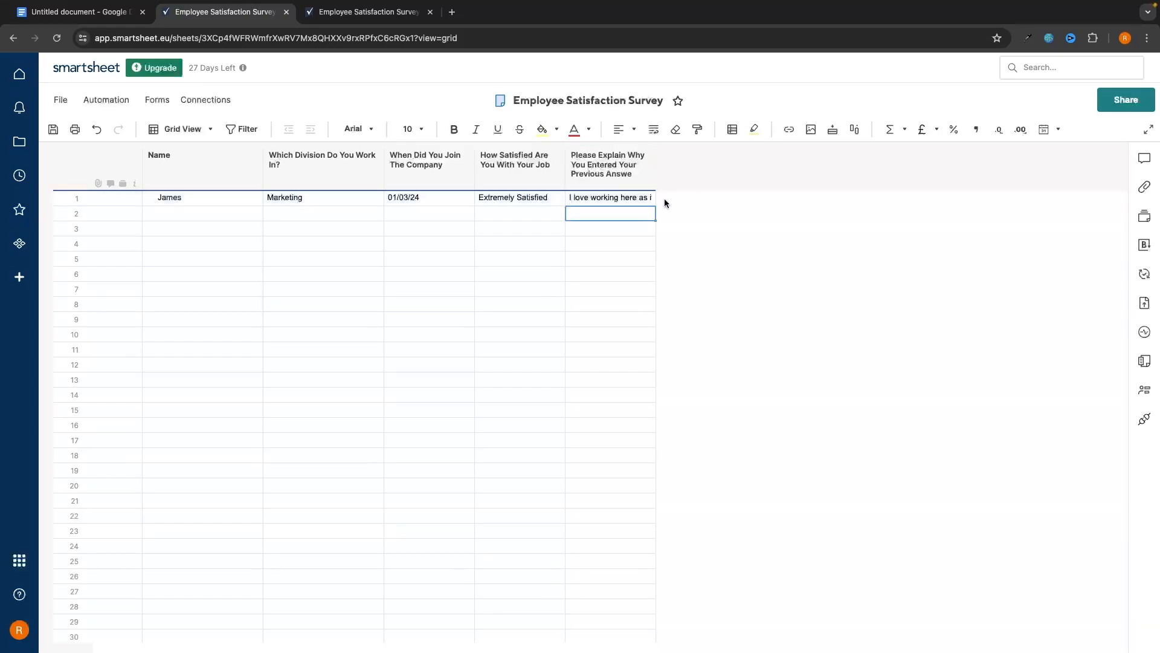
Wrap the text in the survey sheet's "Please Explain Why You Entered Your Previous Answe" column.
click(611, 197)
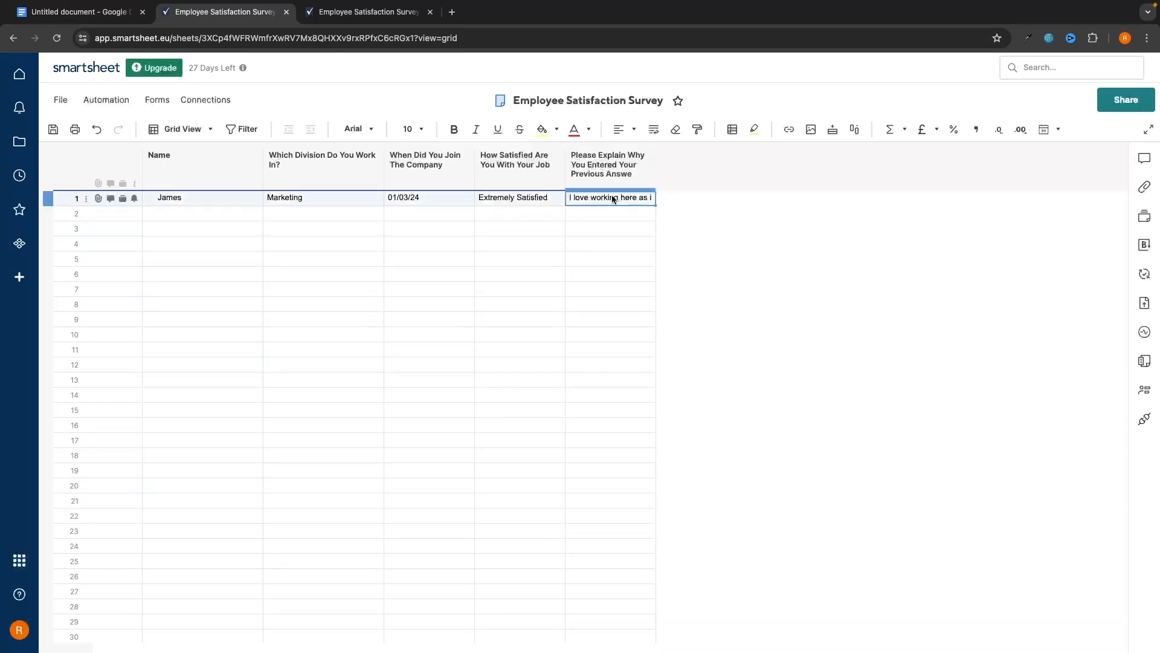
click(611, 197)
click(730, 297)
click(611, 199)
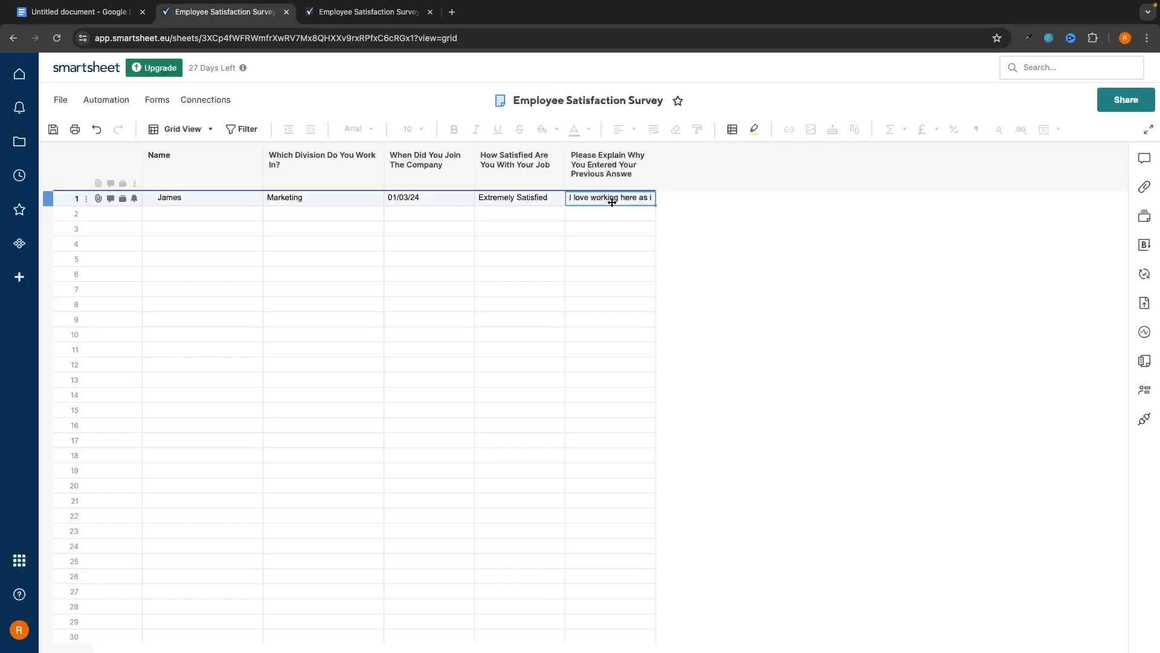
click(612, 202)
click(779, 307)
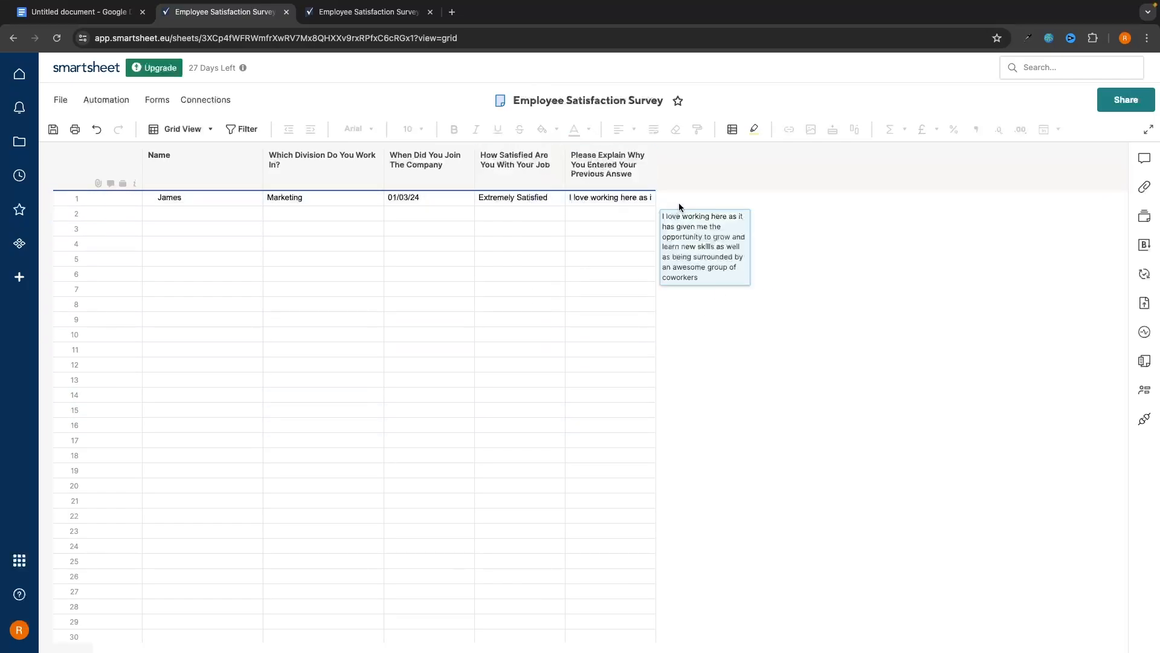
click(630, 171)
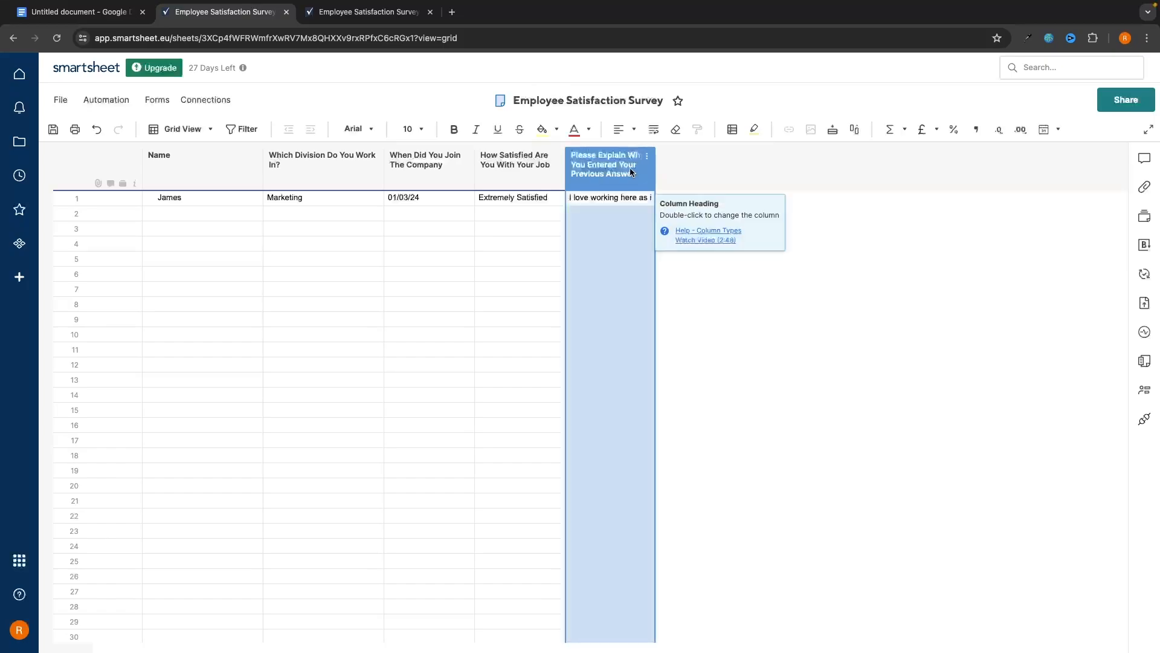
click(654, 129)
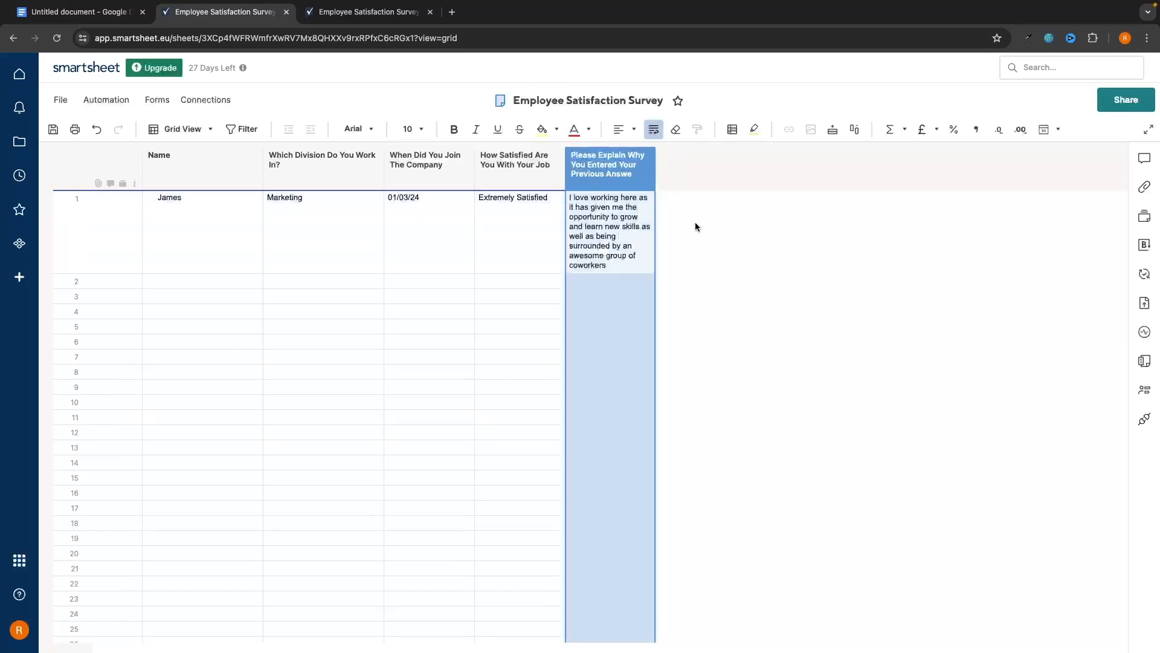
click(716, 289)
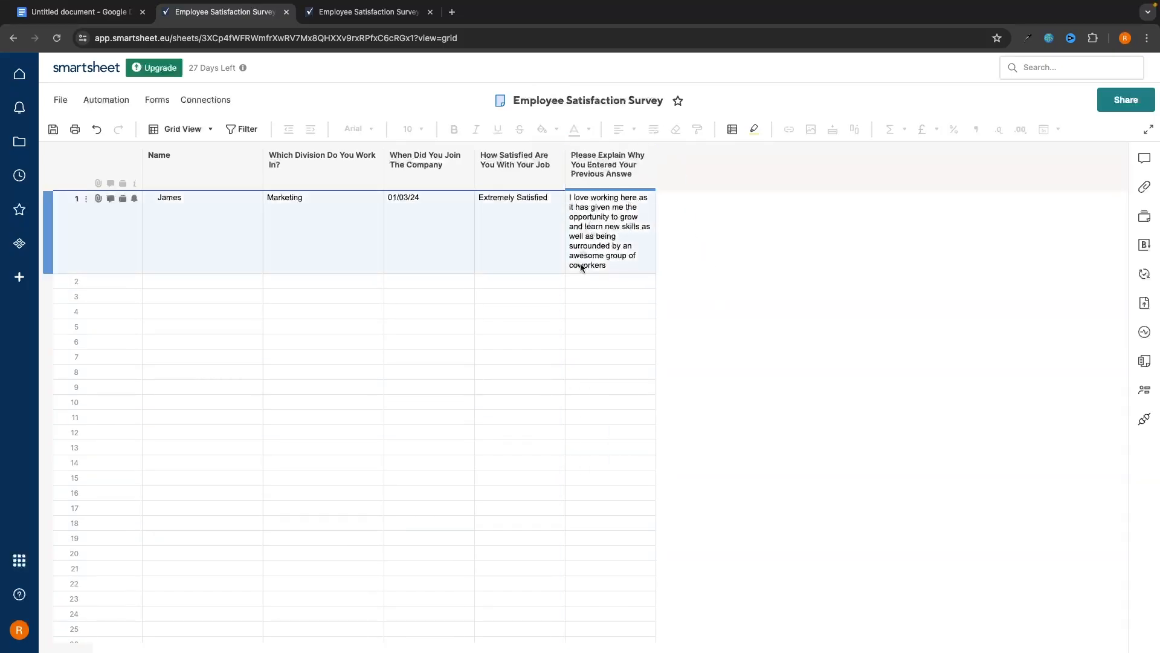
click(706, 371)
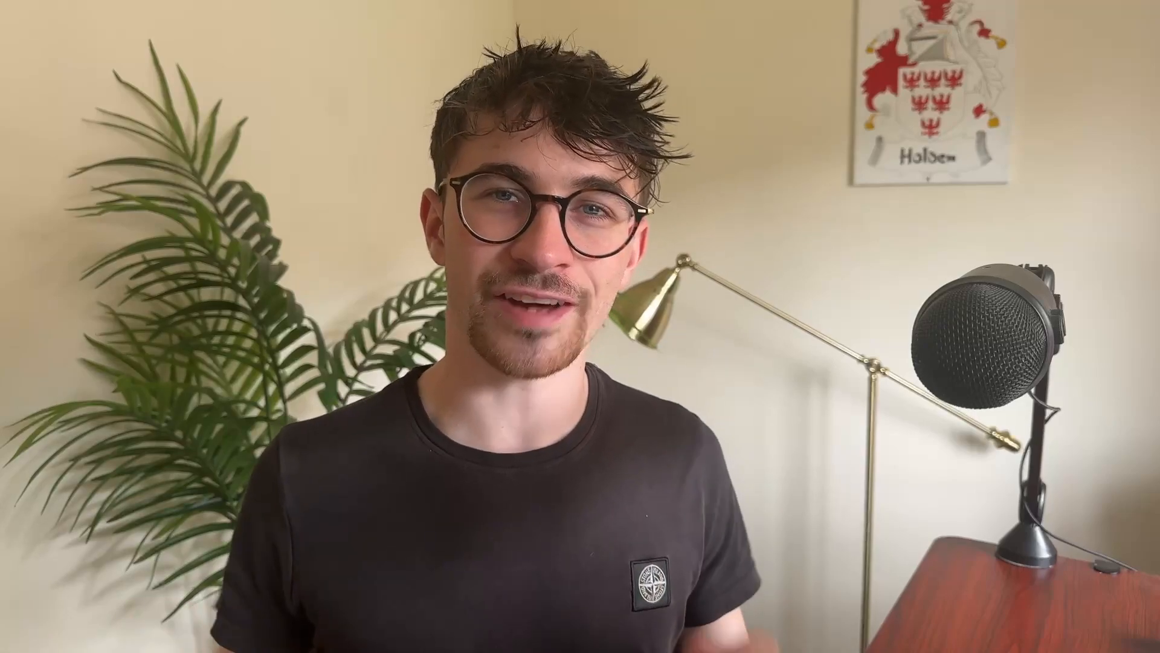